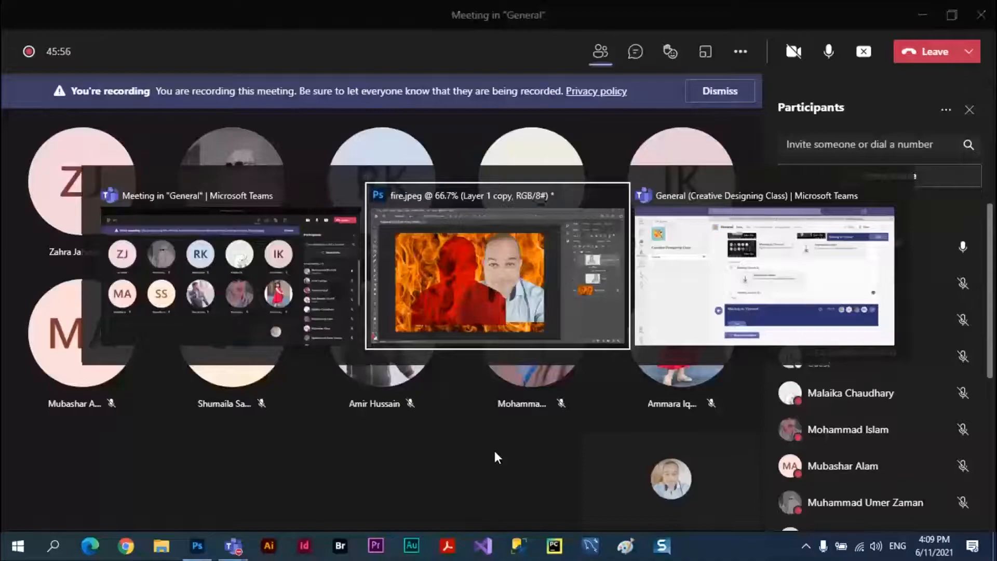
# Step: Switch to Photoshop, discard the changes to fire.jpeg and open the recent landscape image 1Jq2gY_0PpXSac400.jpg
pyautogui.hotkey('alt', 'Tab')
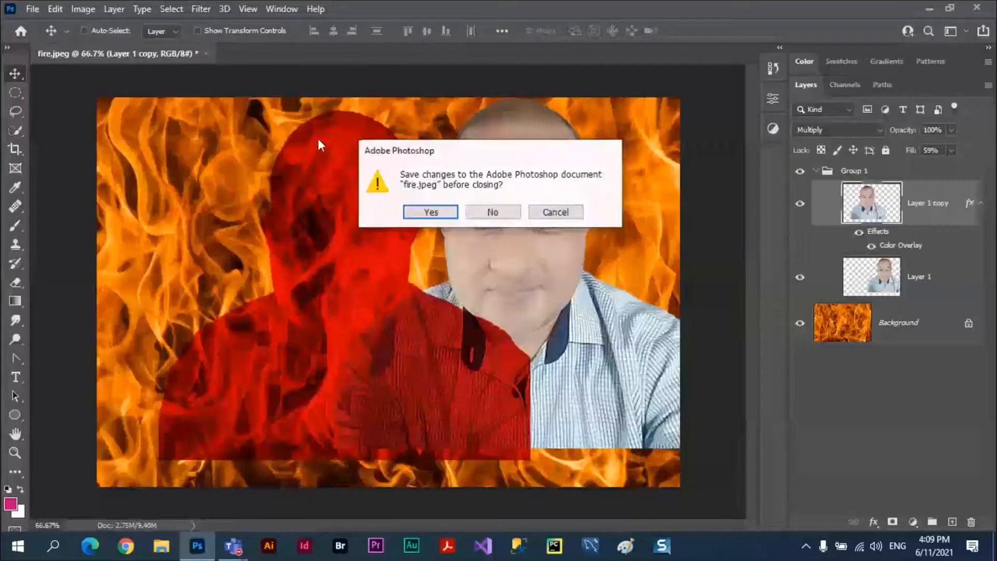
pyautogui.click(493, 213)
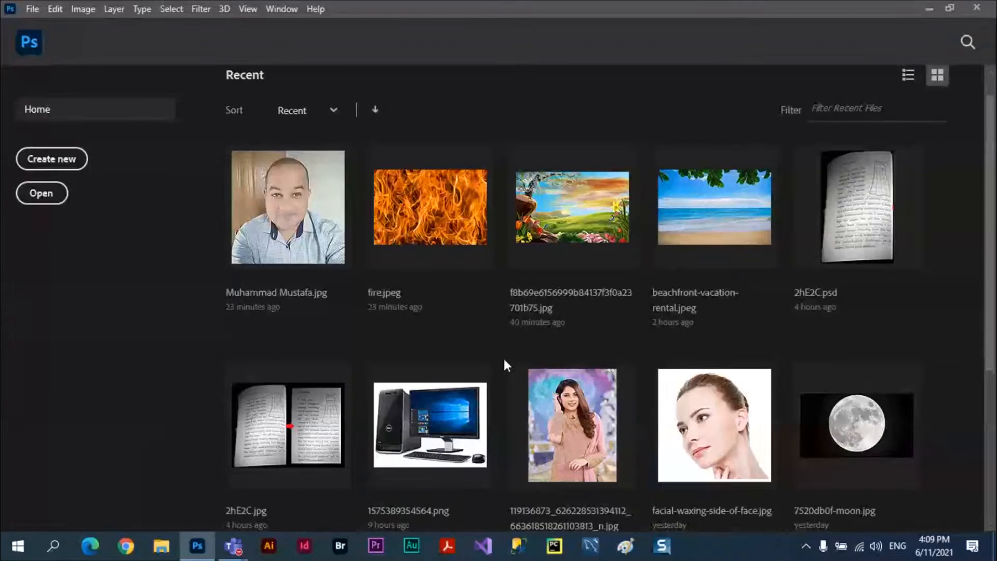
pyautogui.scroll(-5, 505, 361)
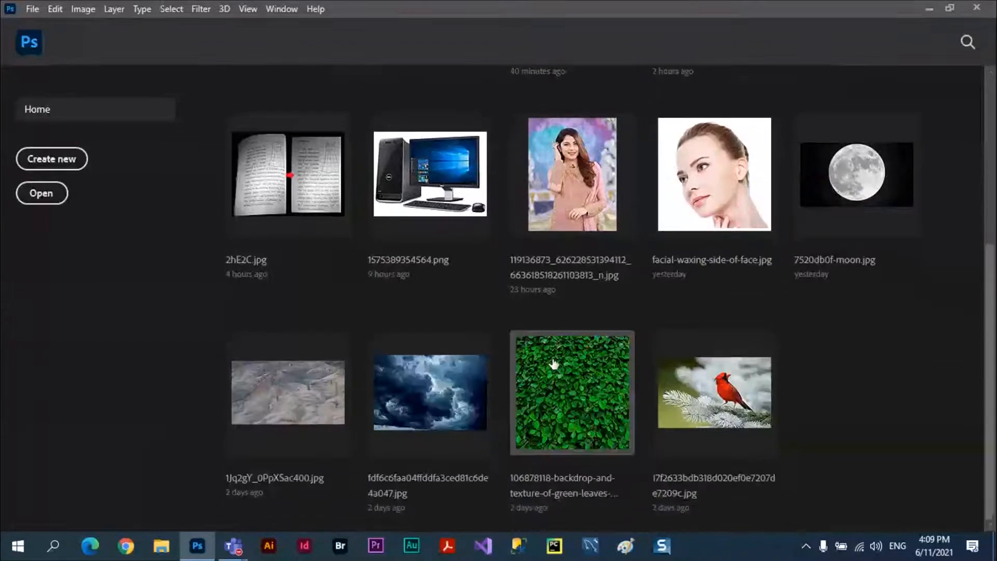
pyautogui.click(289, 399)
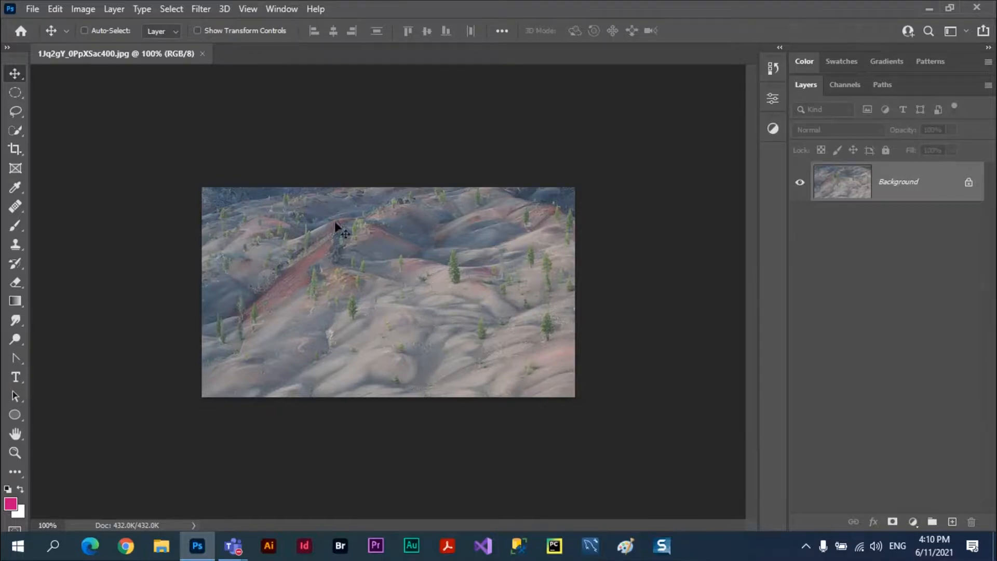
# Step: Try Auto Tone on the landscape image and undo it
pyautogui.click(85, 10)
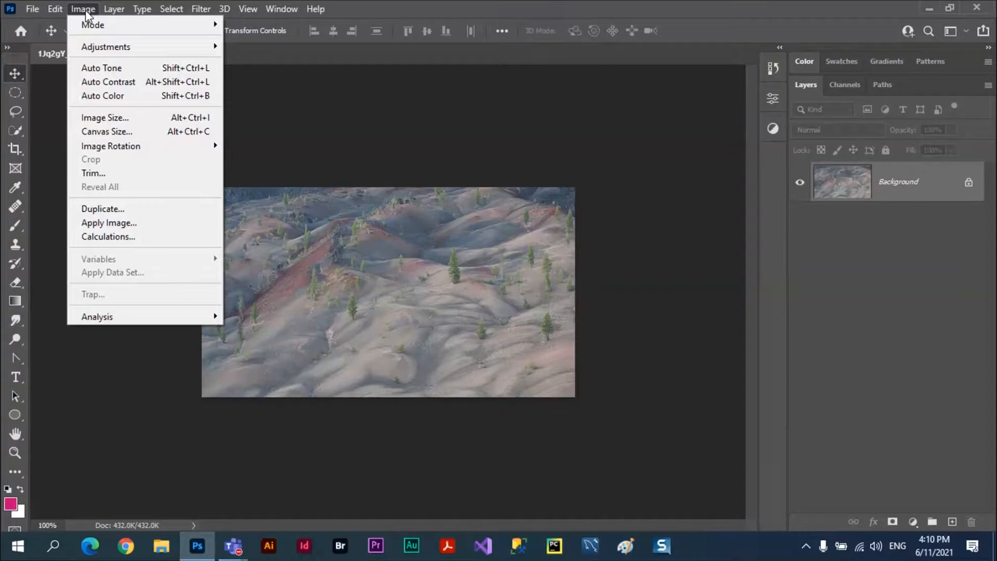
pyautogui.click(105, 67)
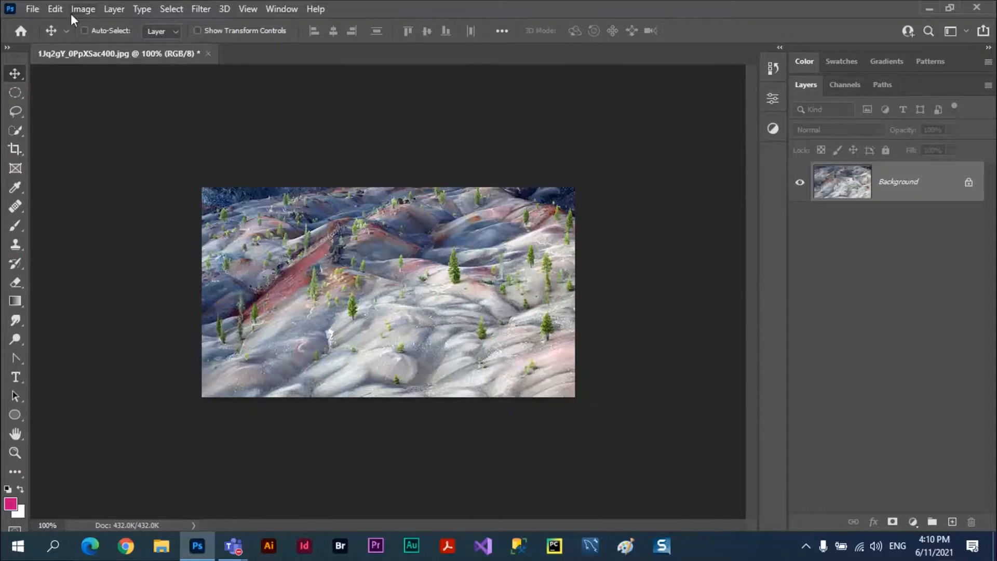
pyautogui.click(84, 31)
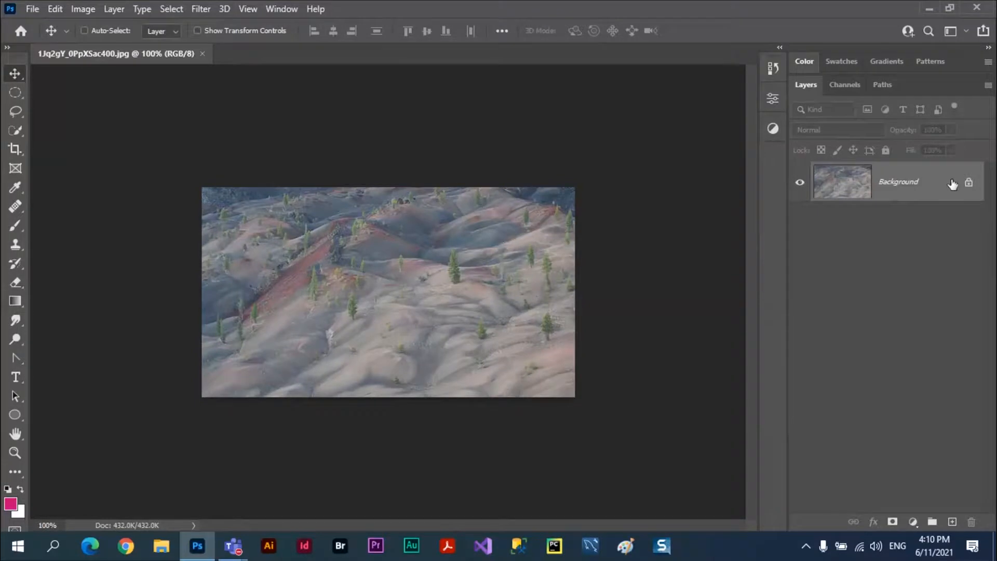
# Step: Try Auto Contrast on the landscape image and undo it
pyautogui.click(83, 10)
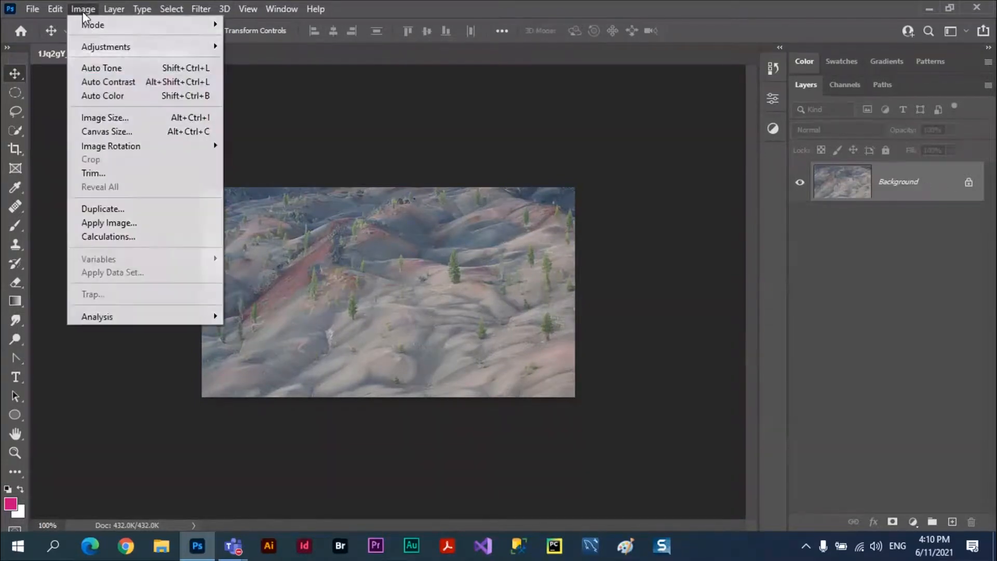
pyautogui.click(120, 85)
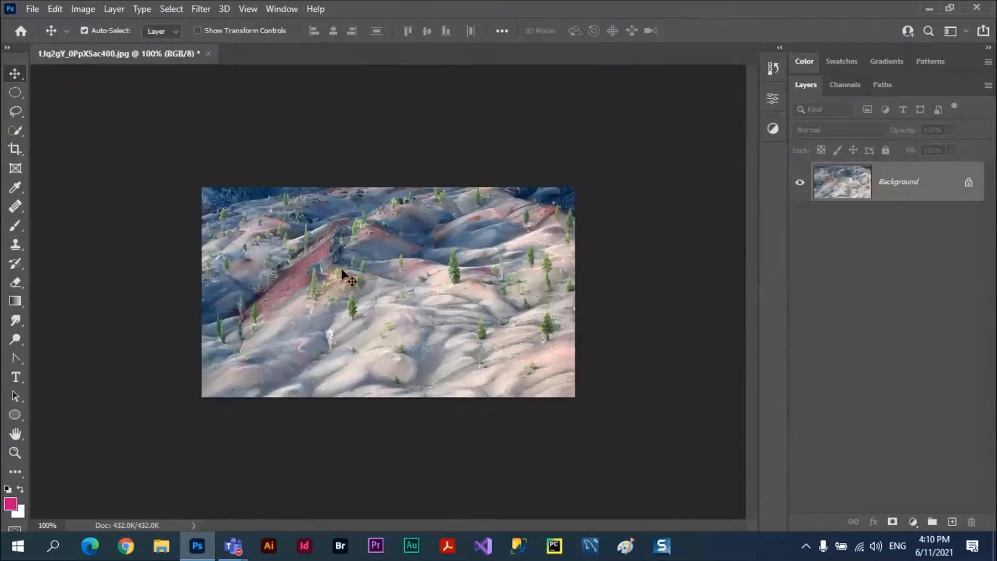
pyautogui.hotkey('ctrl', 'z')
# Step: Try Auto Color on the landscape image and undo it
pyautogui.click(84, 10)
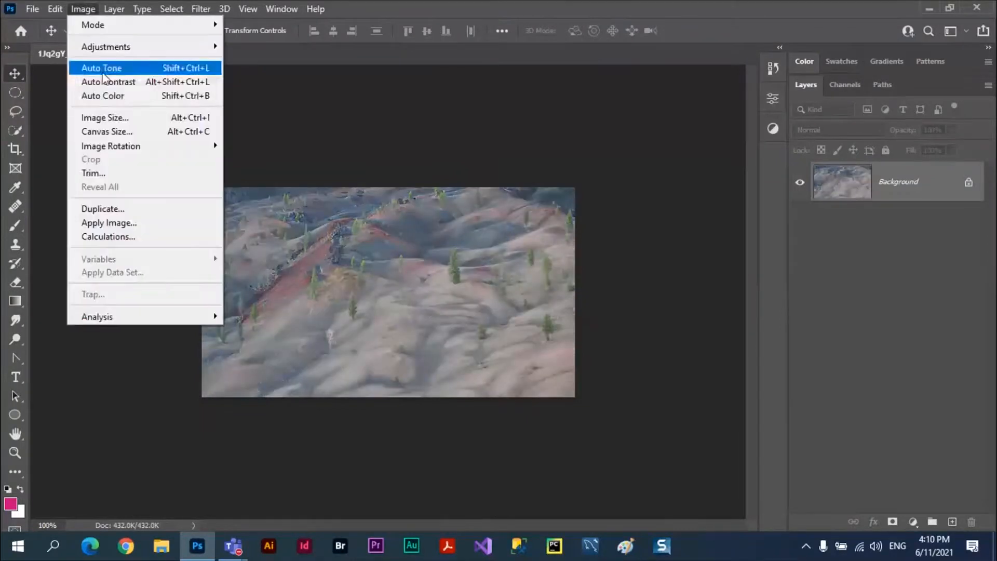
pyautogui.click(114, 99)
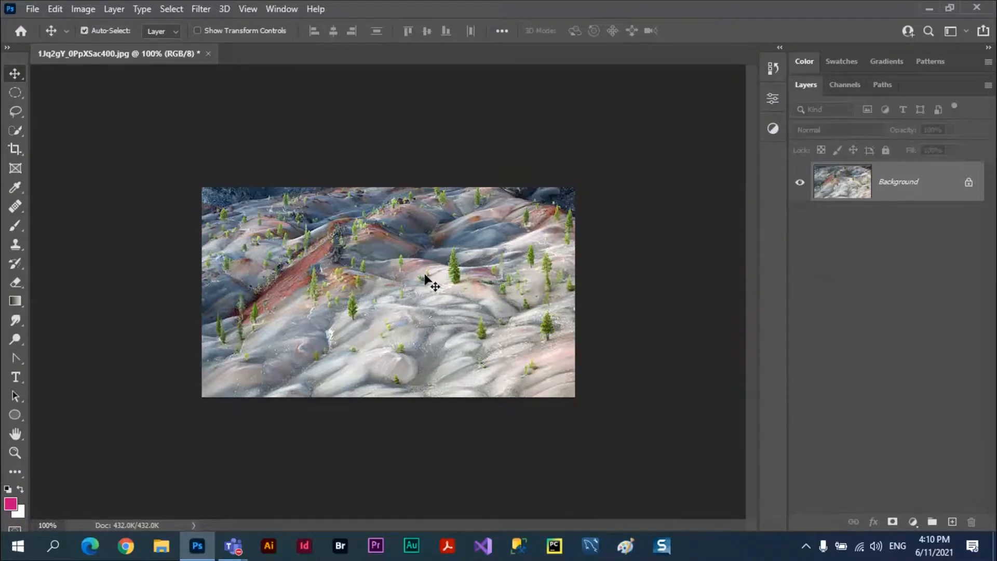
pyautogui.hotkey('ctrl', 'z')
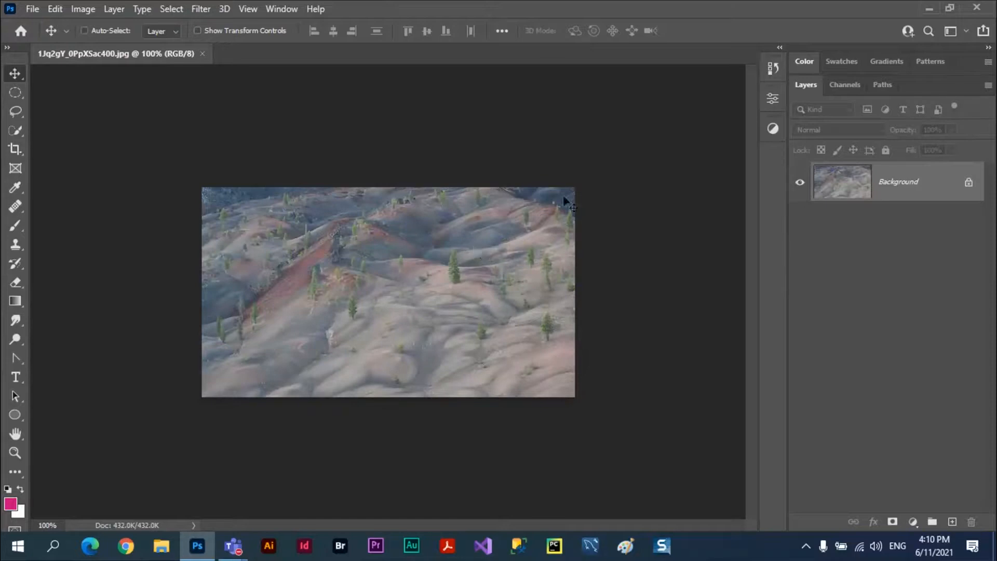
pyautogui.click(81, 11)
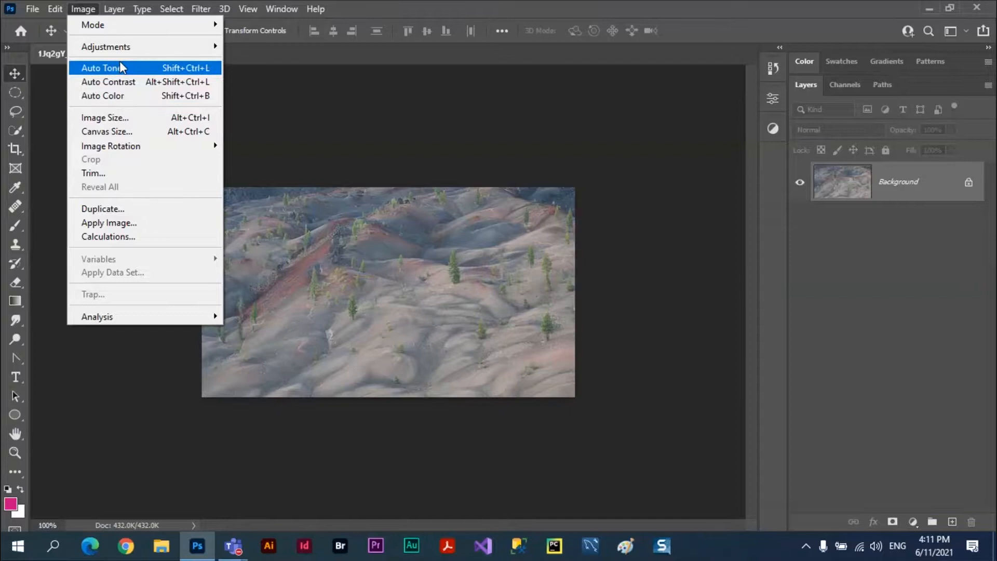
pyautogui.moveTo(127, 47)
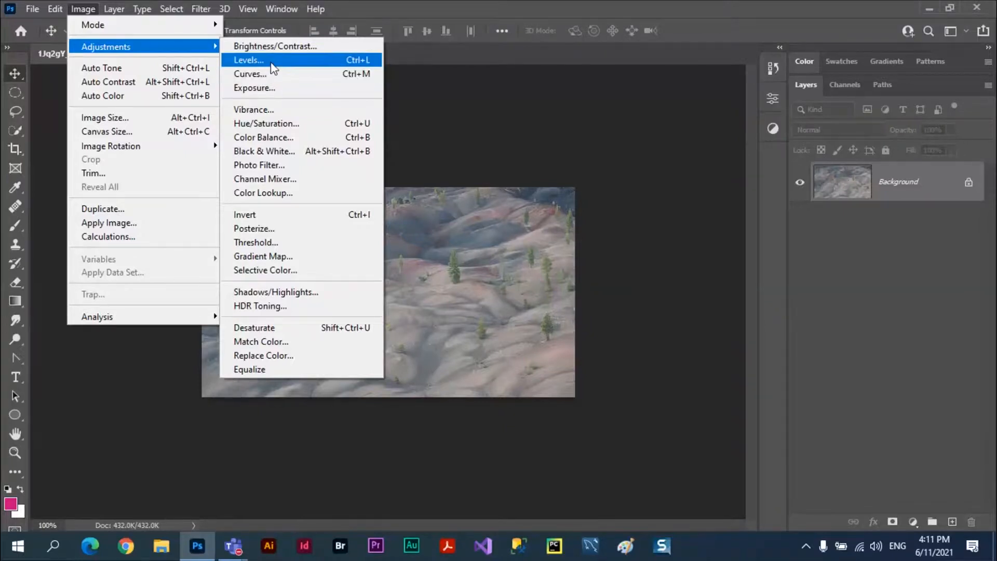
pyautogui.click(271, 61)
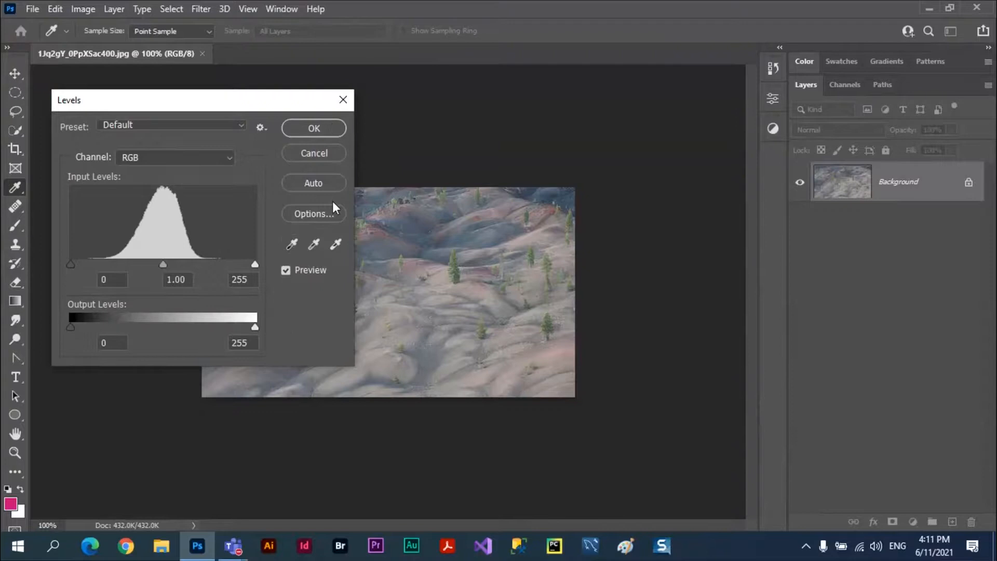
pyautogui.click(342, 100)
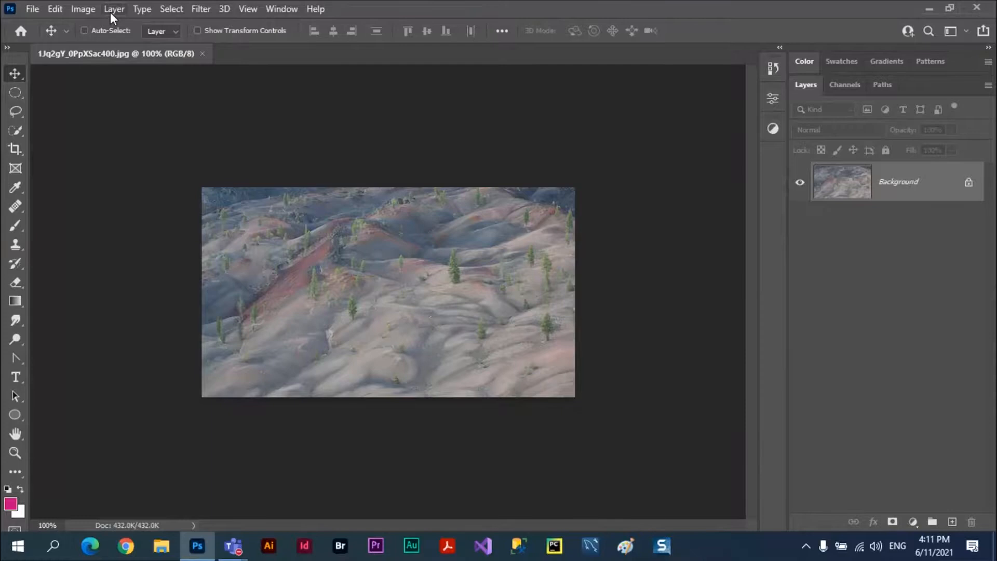
# Step: Add a Levels adjustment layer above the Background with the default name, Normal mode and 100% opacity
pyautogui.click(75, 9)
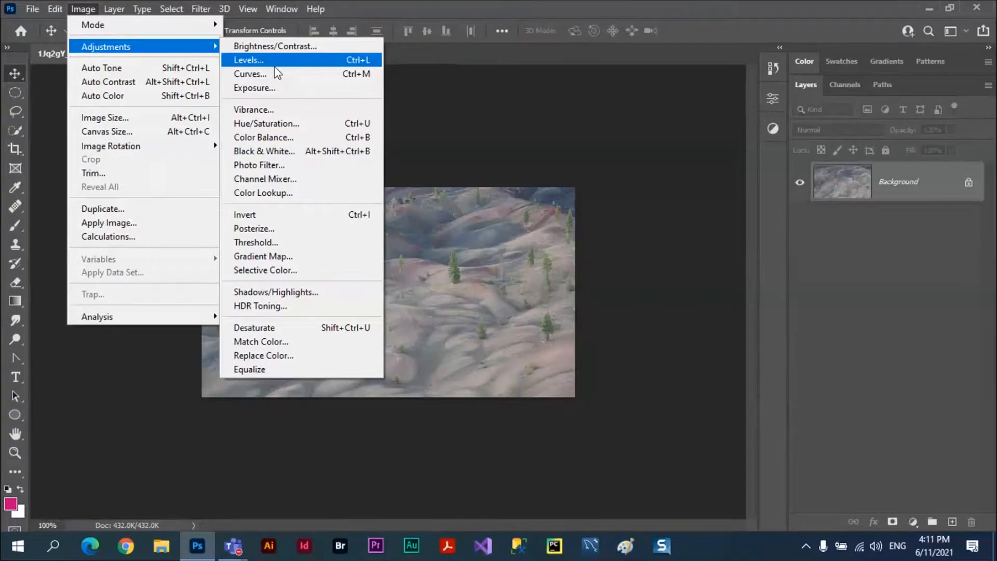
pyautogui.moveTo(118, 10)
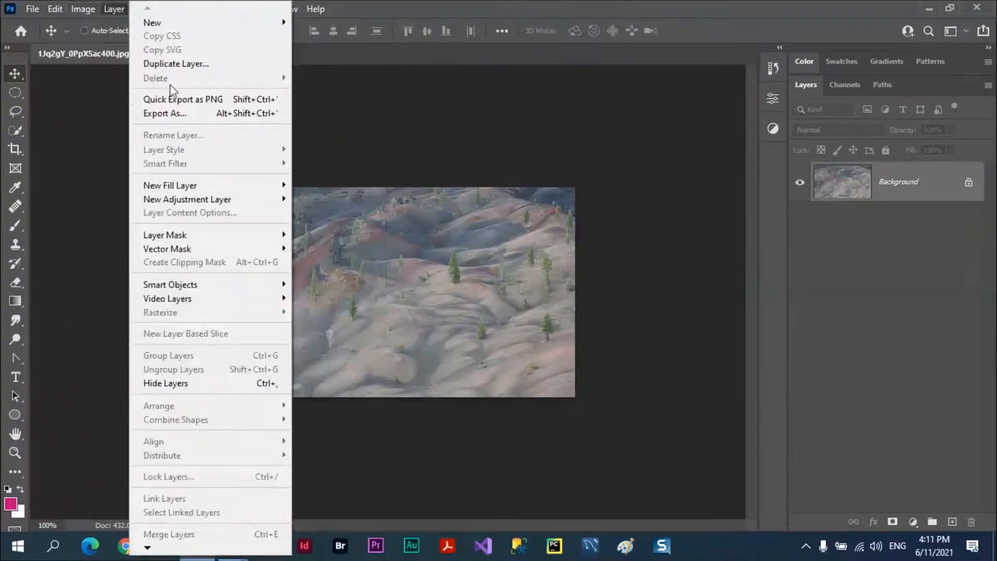
pyautogui.moveTo(225, 202)
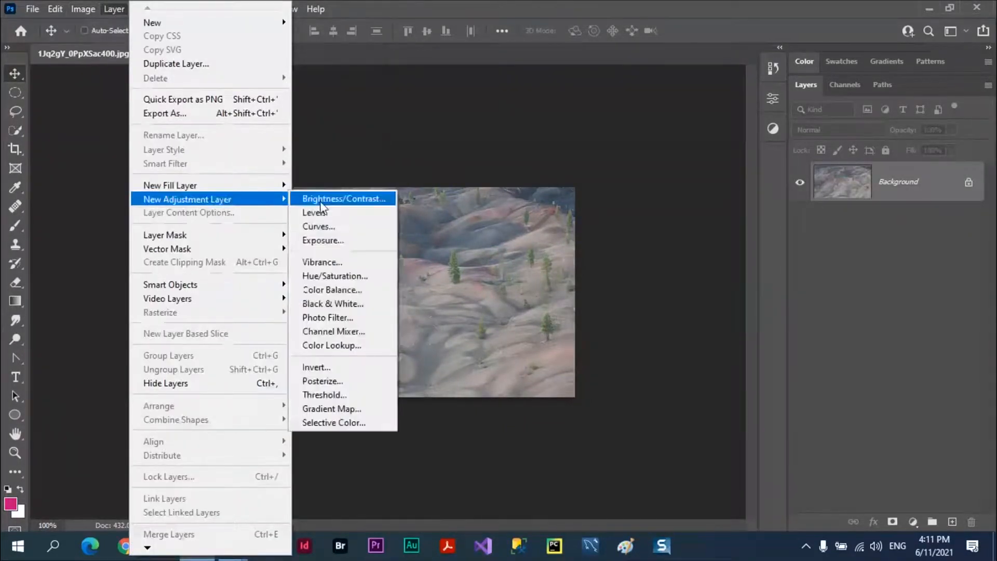
pyautogui.click(331, 217)
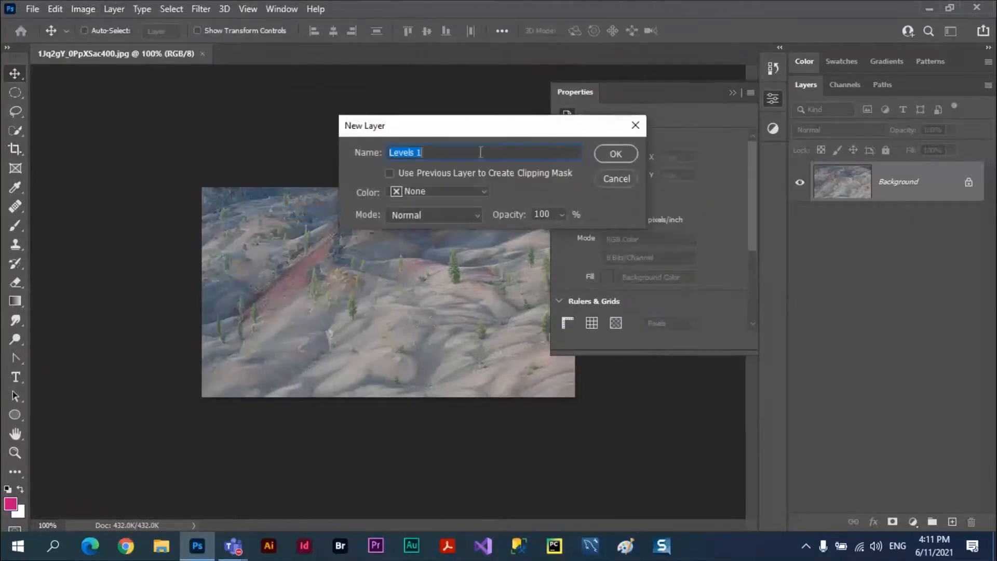
pyautogui.click(614, 153)
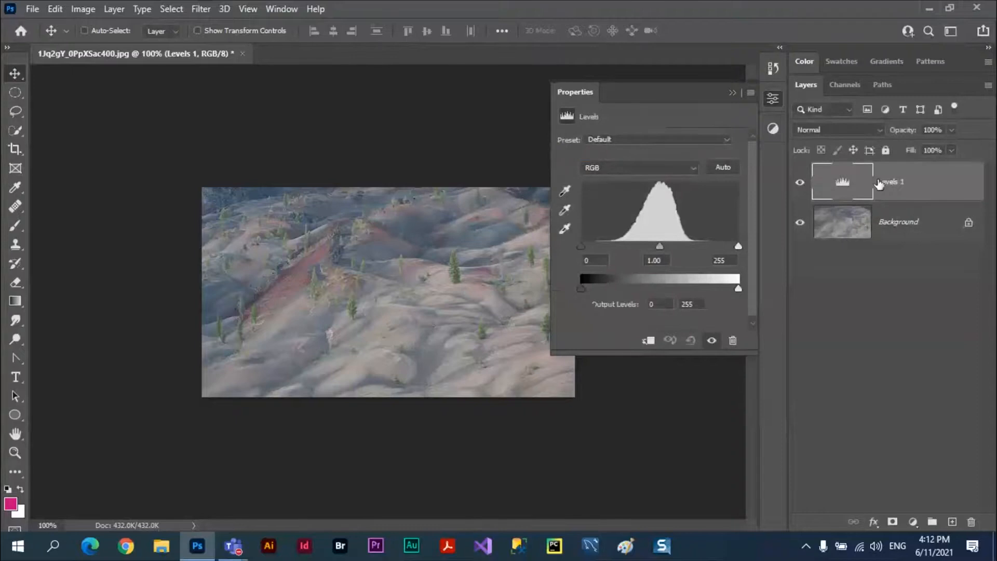
# Step: Collapse and reopen the properties of the Levels adjustment layer, and enlarge their display area
pyautogui.click(730, 92)
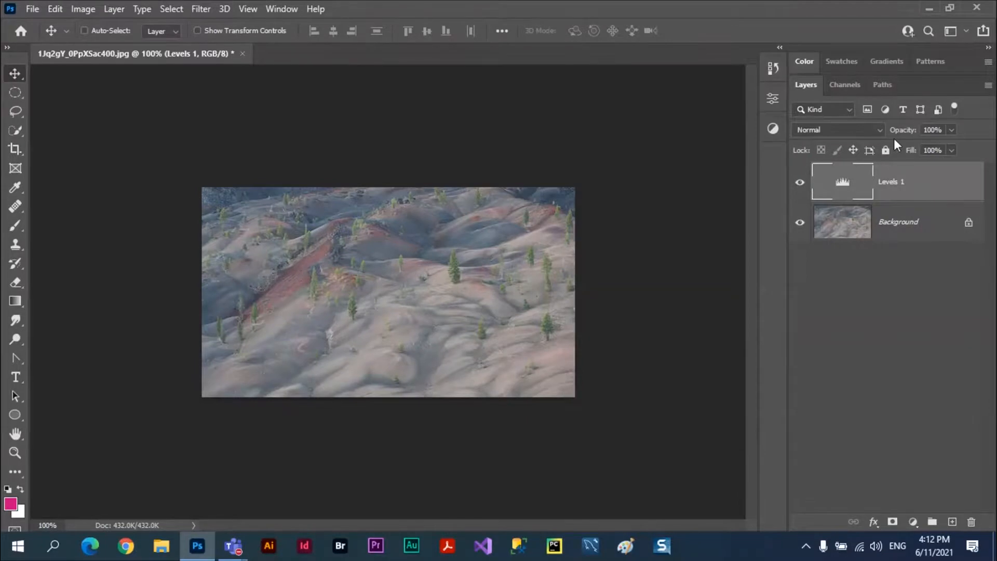
pyautogui.doubleClick(857, 188)
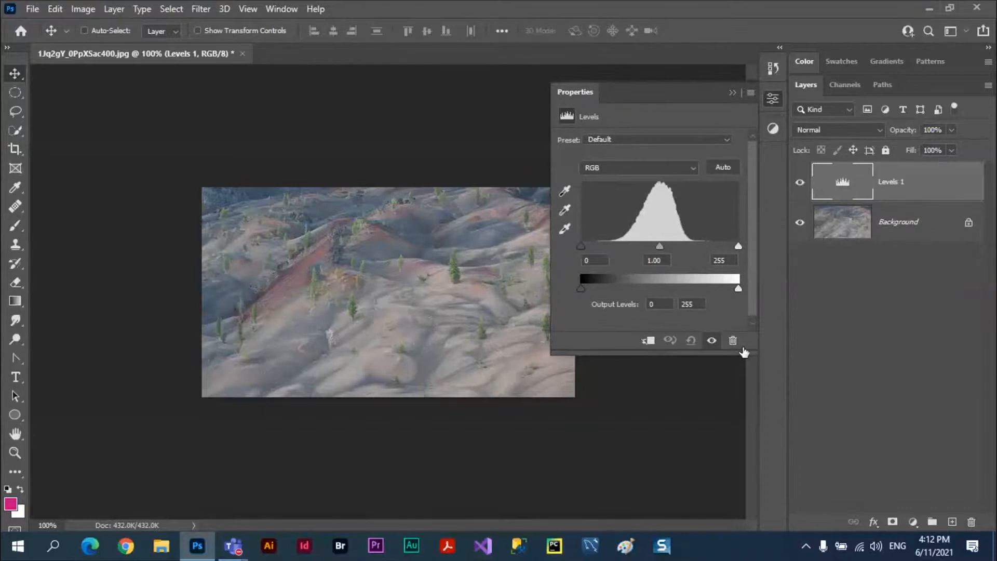
pyautogui.moveTo(552, 355); pyautogui.dragTo(507, 366)
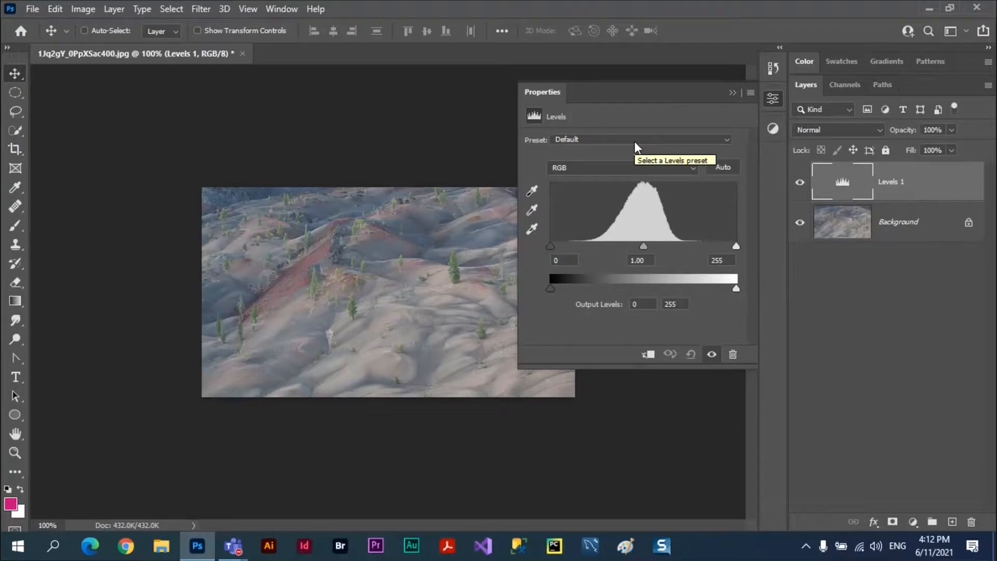
# Step: Show the Histogram, dock it in the same group as Color, Swatches, Gradients and Patterns, and widen the dock
pyautogui.click(280, 9)
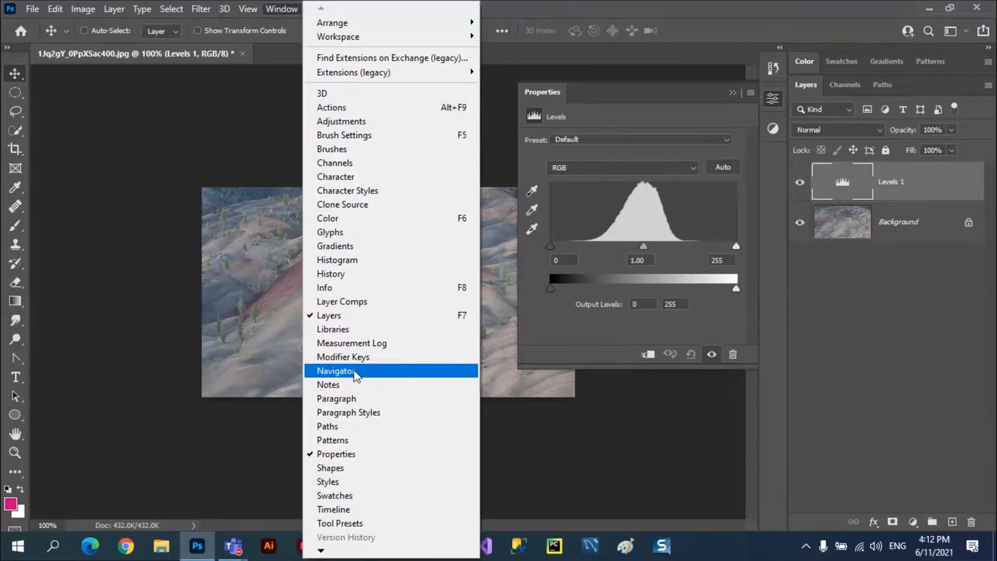
pyautogui.click(361, 262)
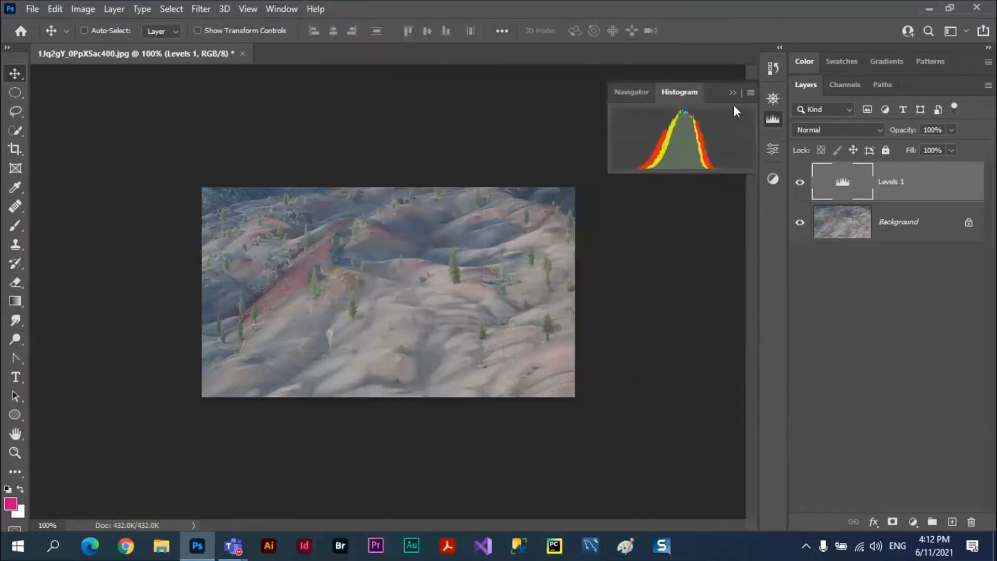
pyautogui.moveTo(679, 92); pyautogui.dragTo(964, 62)
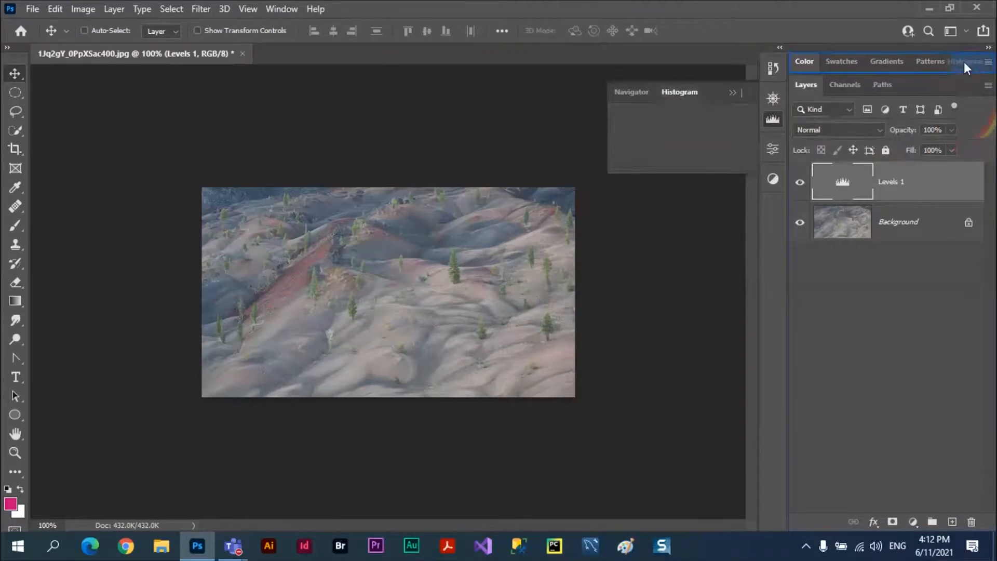
pyautogui.moveTo(964, 62); pyautogui.dragTo(964, 62)
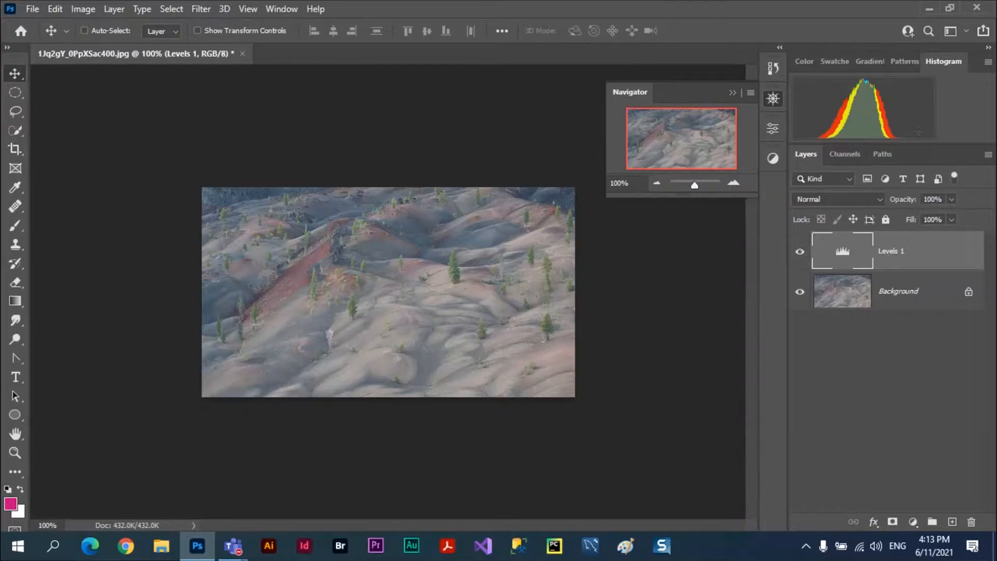
pyautogui.moveTo(788, 161); pyautogui.dragTo(752, 166)
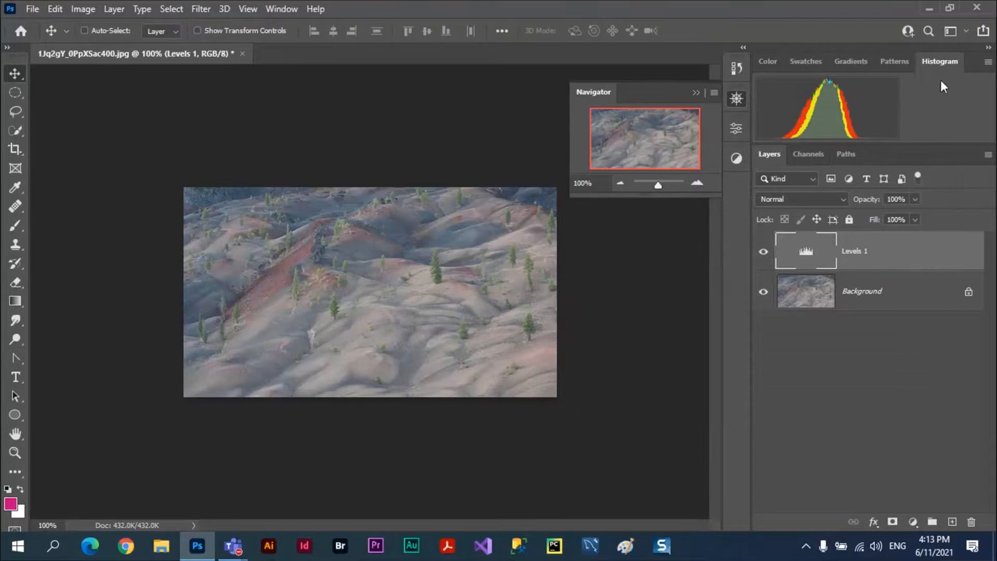
# Step: Switch the histogram to Expanded View and set its channel to RGB
pyautogui.click(988, 62)
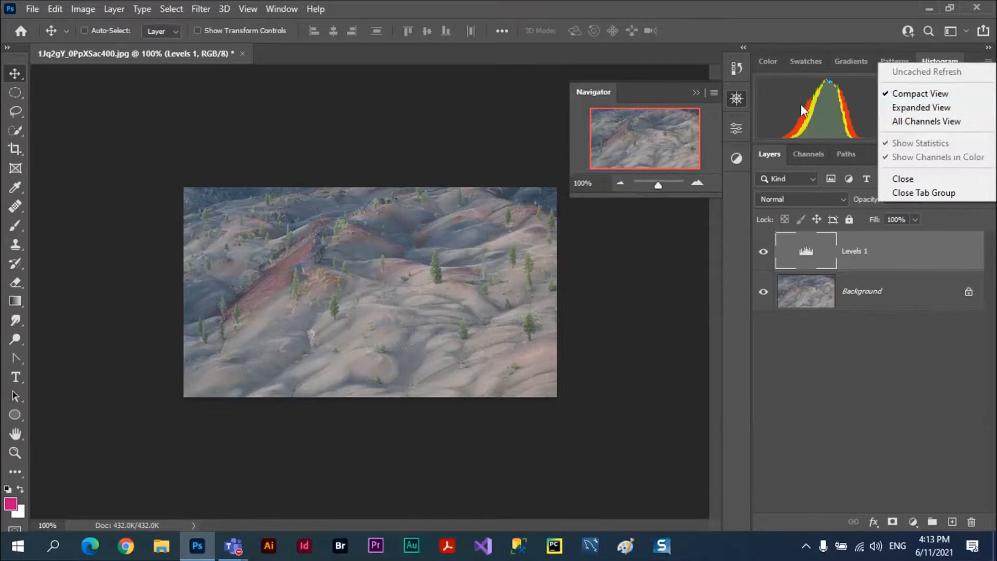
pyautogui.click(917, 107)
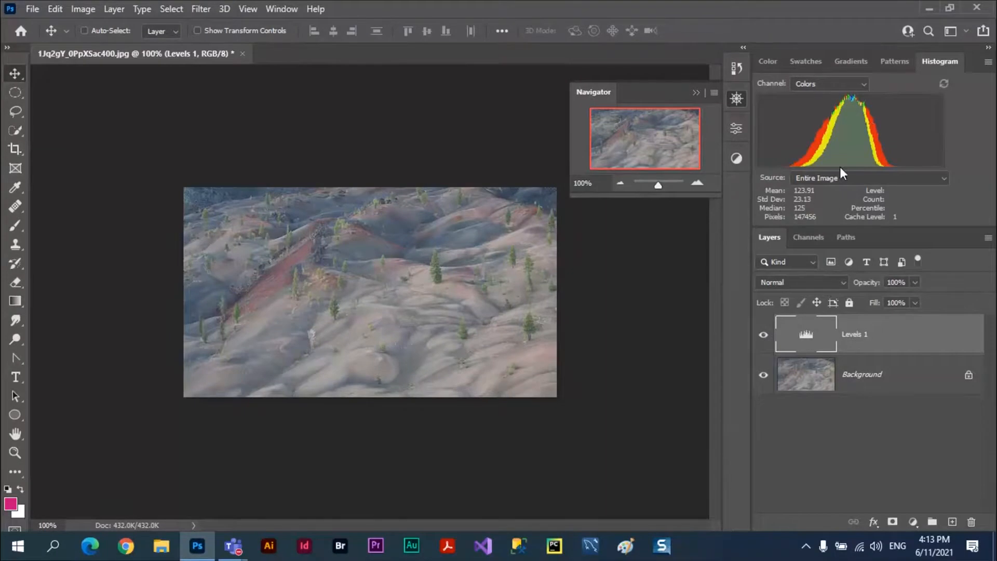
pyautogui.click(861, 84)
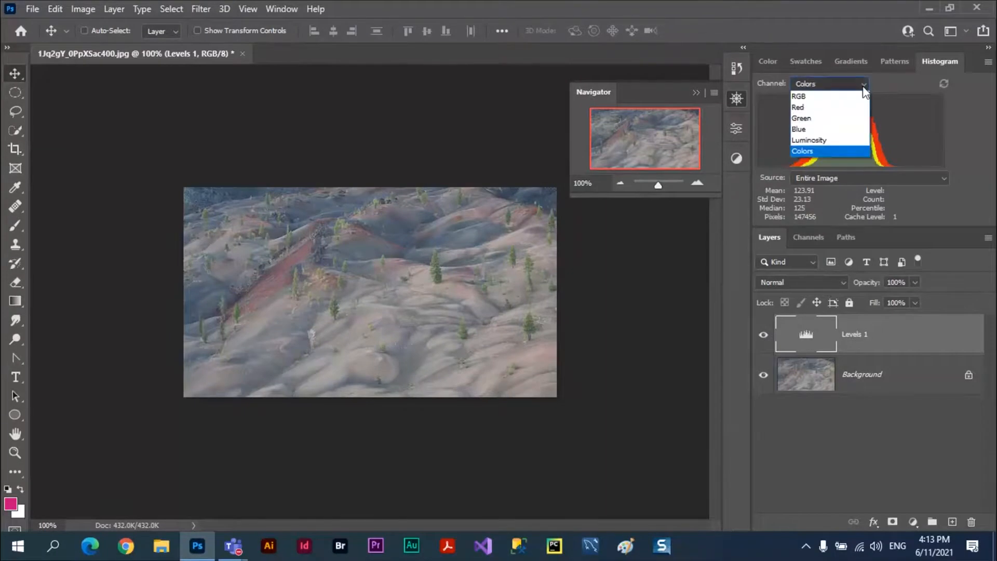
pyautogui.click(819, 98)
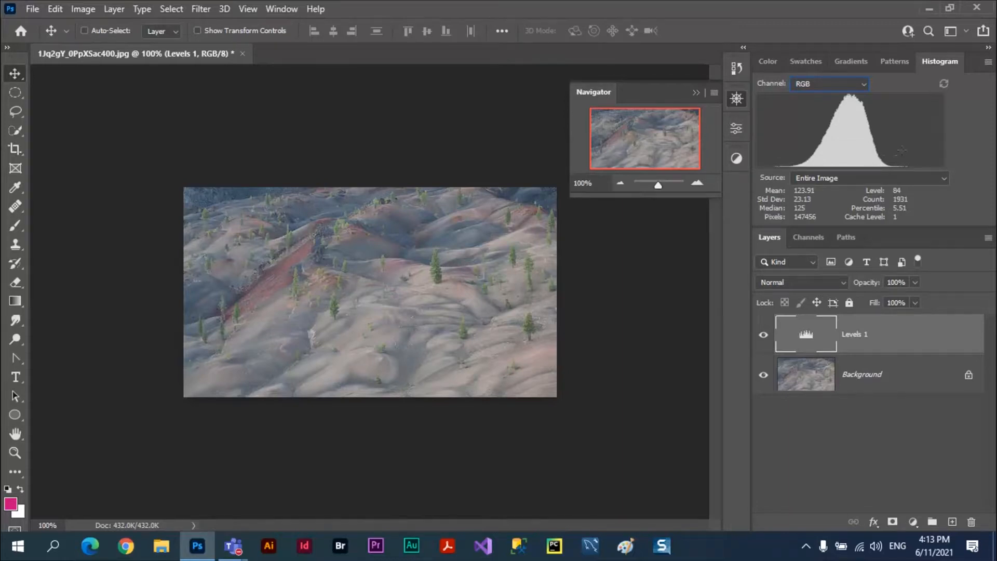
# Step: Examine the highlight, shadow and midtone ranges of the RGB histogram, and set its channel to Colors
pyautogui.moveTo(894, 101); pyautogui.dragTo(943, 137)
pyautogui.moveTo(888, 102); pyautogui.dragTo(952, 155)
pyautogui.moveTo(807, 145); pyautogui.dragTo(758, 155)
pyautogui.click(809, 122)
pyautogui.moveTo(809, 122); pyautogui.dragTo(868, 145)
pyautogui.click(863, 89)
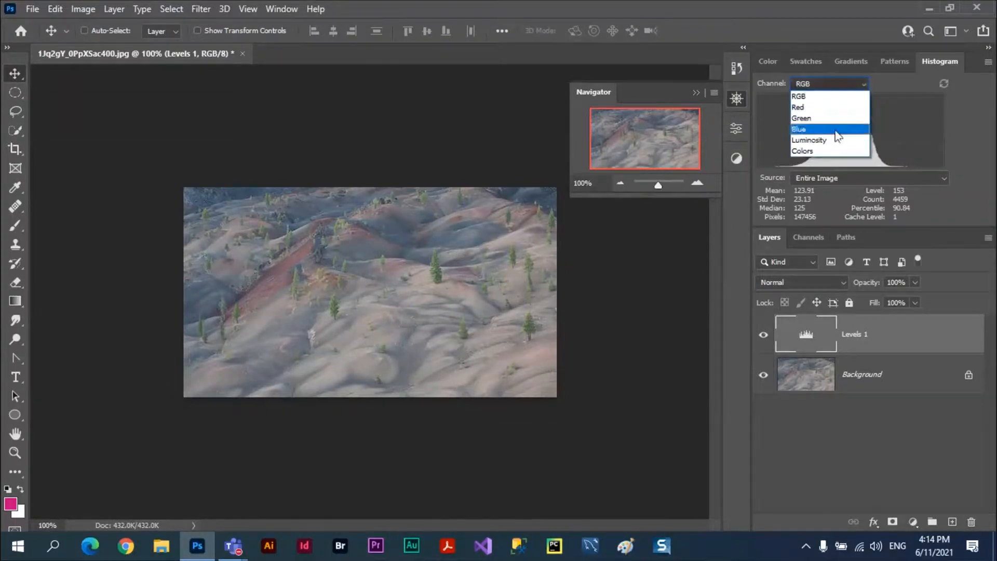
pyautogui.click(815, 150)
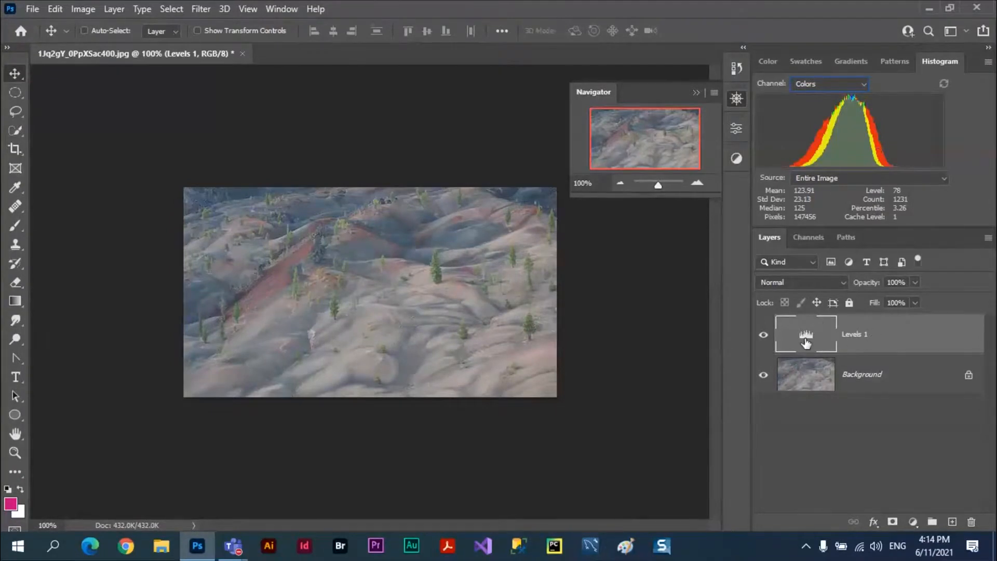
# Step: Open the Levels adjustment layer's properties and set the highlight input level to 189 and the shadow input level to 56
pyautogui.doubleClick(834, 356)
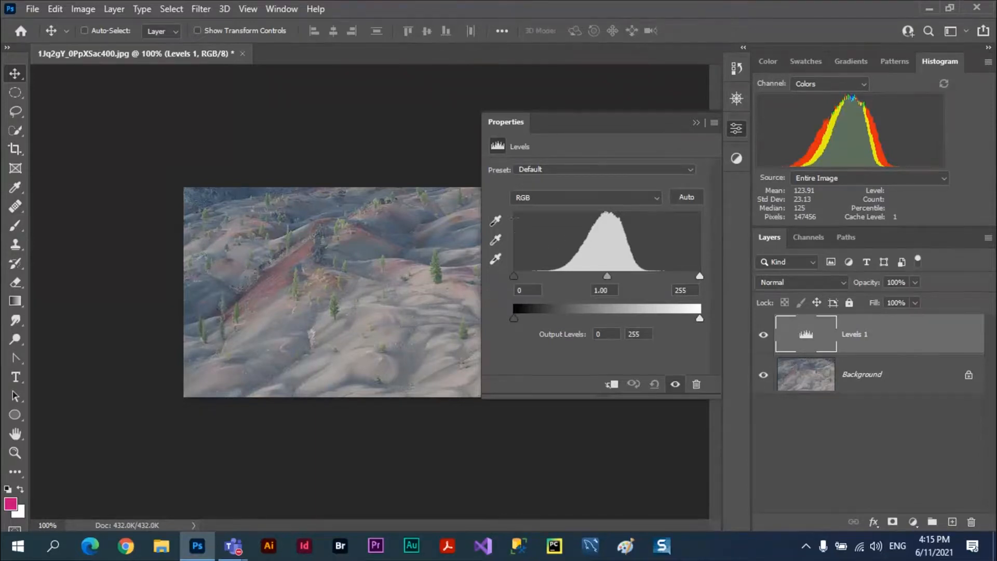
pyautogui.moveTo(515, 218); pyautogui.dragTo(568, 252)
pyautogui.moveTo(569, 253); pyautogui.dragTo(697, 261)
pyautogui.moveTo(700, 275); pyautogui.dragTo(652, 273)
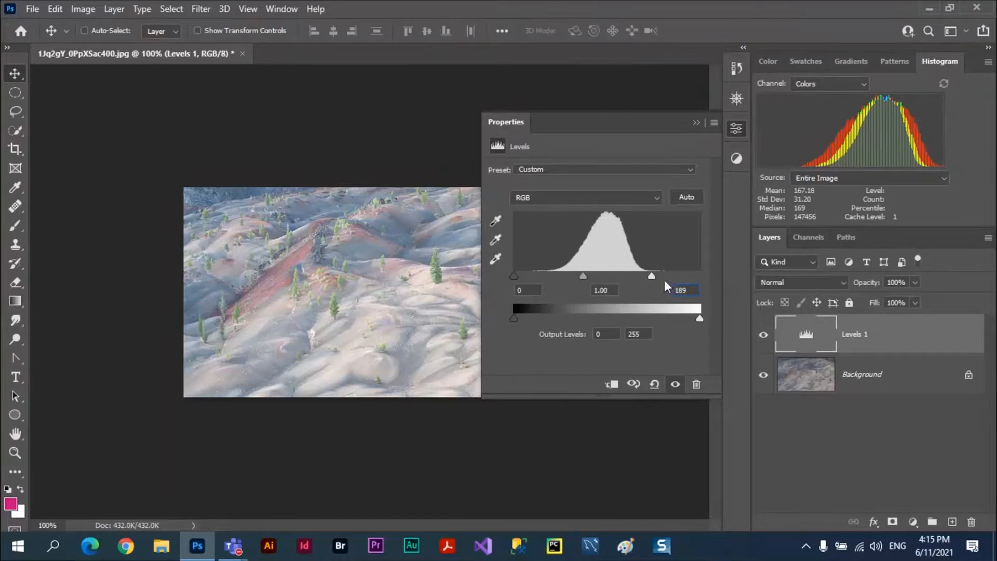
pyautogui.doubleClick(690, 290)
pyautogui.click(551, 267)
pyautogui.moveTo(514, 275); pyautogui.dragTo(554, 276)
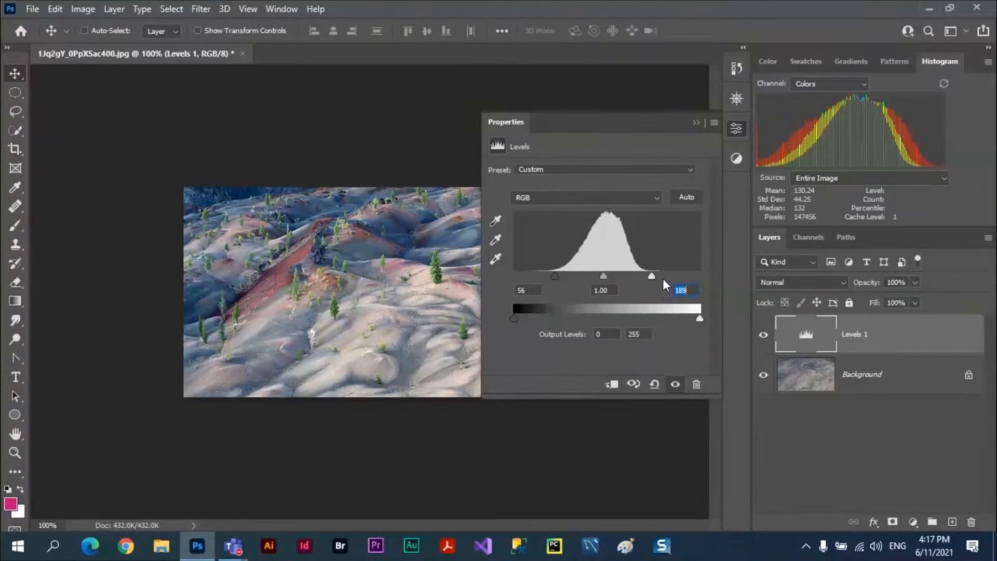
# Step: Push the shadow input level to 84 and the highlight input level to 161, and examine both ends of the Colors histogram
pyautogui.moveTo(556, 277); pyautogui.dragTo(576, 277)
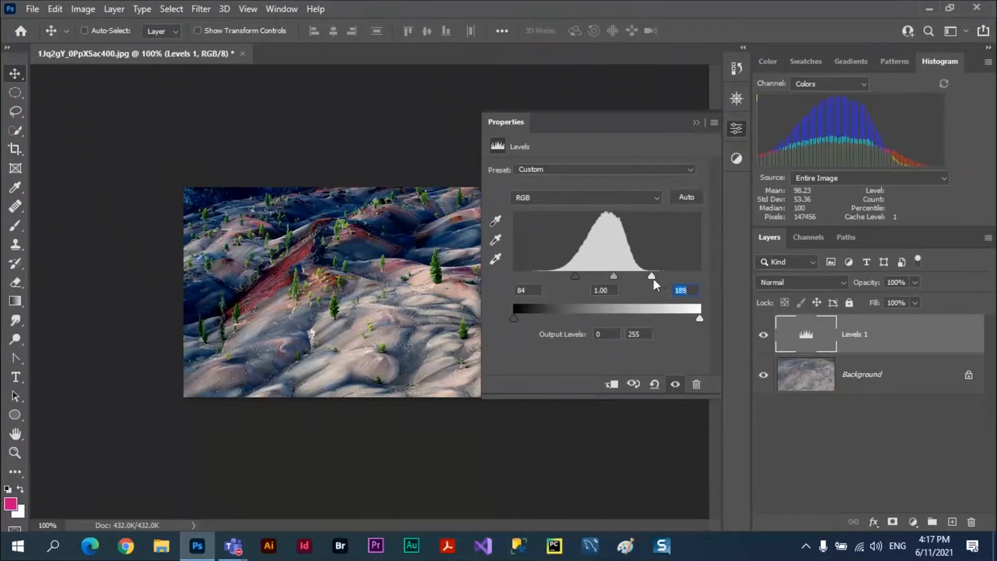
pyautogui.moveTo(653, 279); pyautogui.dragTo(631, 279)
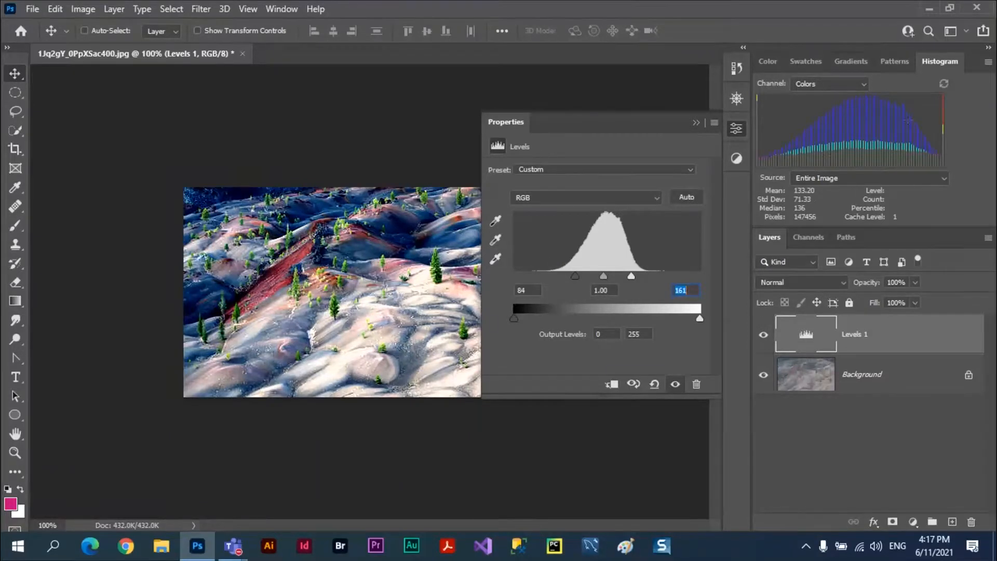
pyautogui.moveTo(888, 99); pyautogui.dragTo(941, 131)
pyautogui.moveTo(803, 139); pyautogui.dragTo(785, 147)
pyautogui.moveTo(939, 98); pyautogui.dragTo(968, 146)
# Step: Set the input levels to 56 for shadows and 186 for highlights, and turn on Show Clipping for Black/White Points
pyautogui.moveTo(632, 277); pyautogui.dragTo(650, 276)
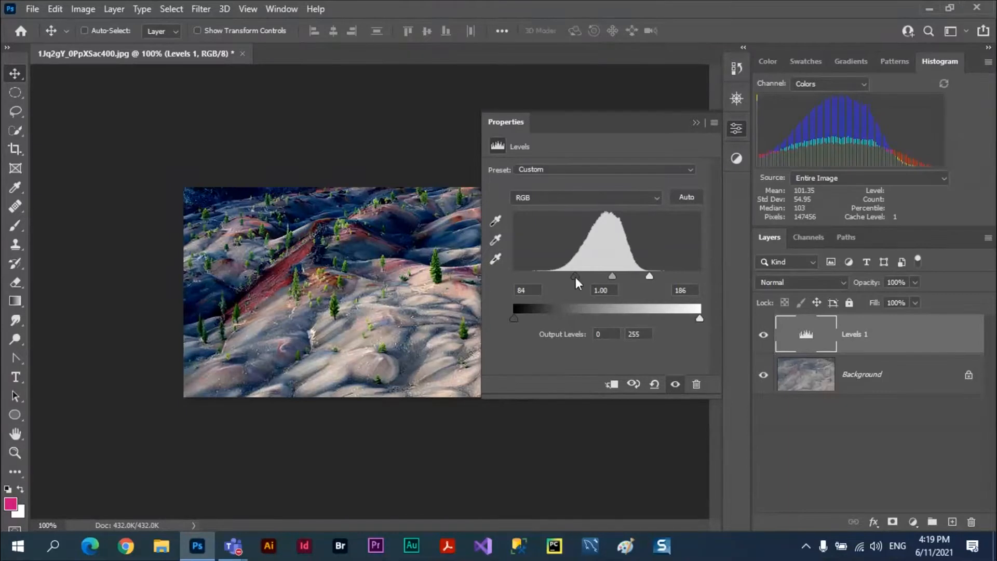
pyautogui.moveTo(576, 276); pyautogui.dragTo(554, 275)
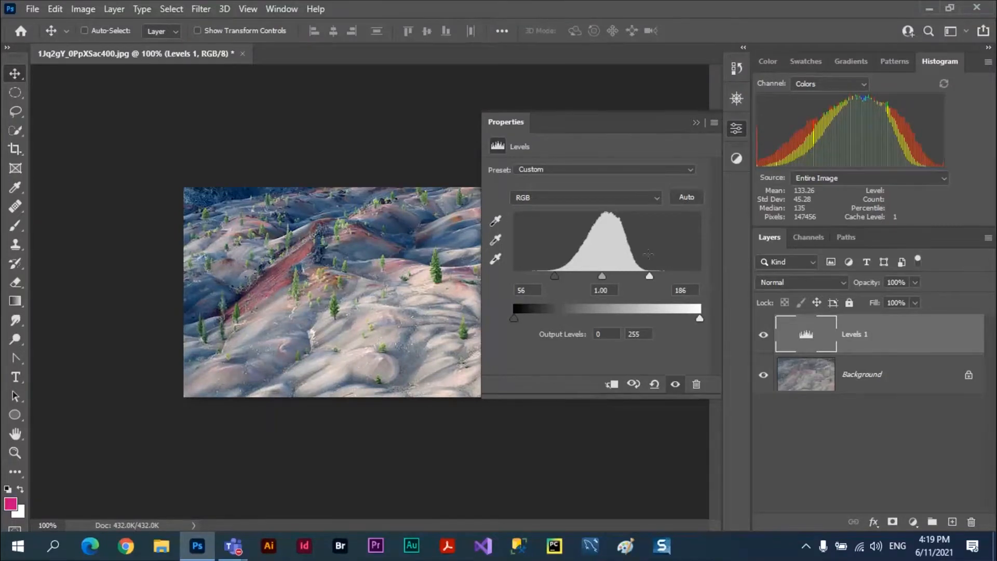
pyautogui.click(713, 123)
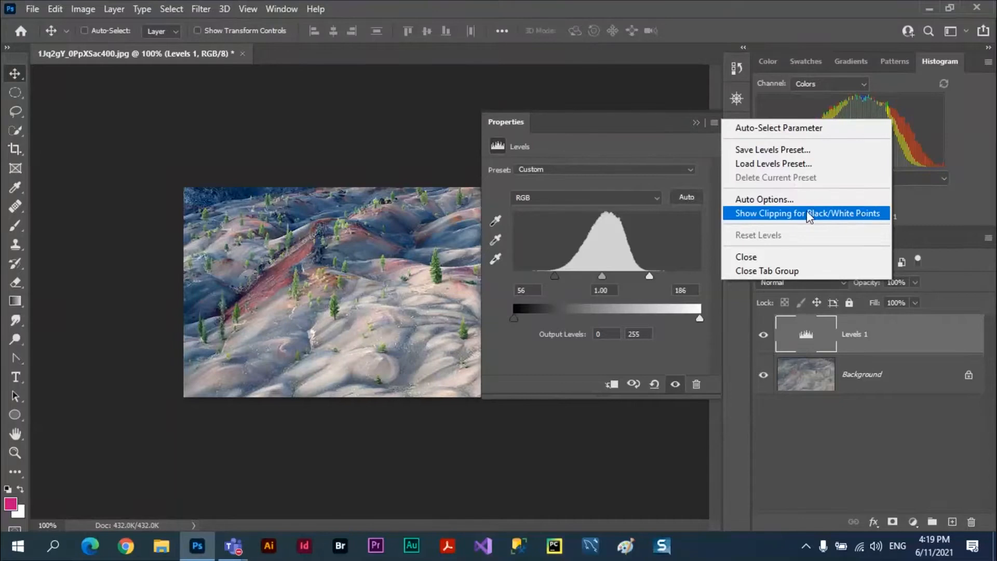
pyautogui.click(780, 215)
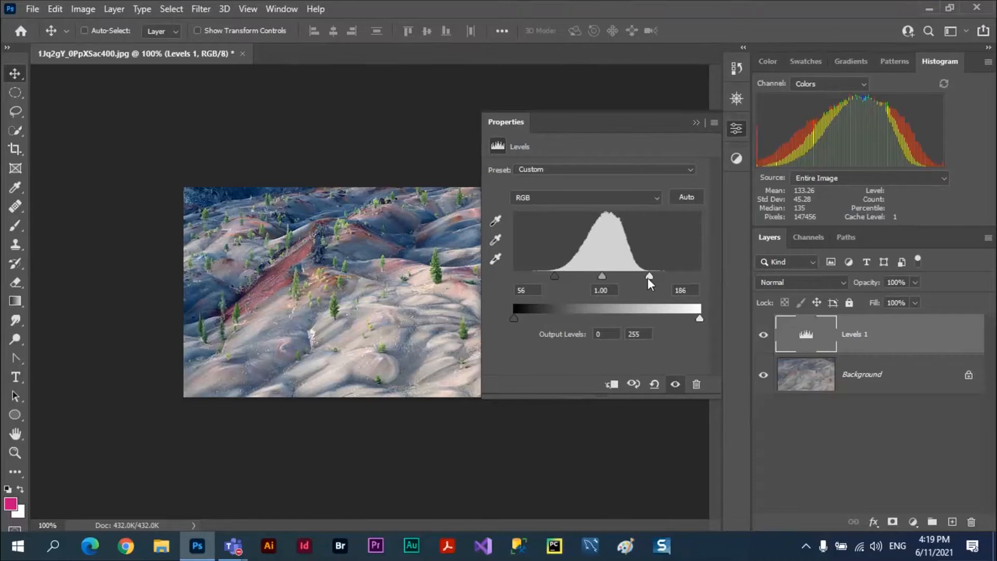
# Step: Preview the highlight clipping at input levels 153 and 180, and set the highlight input level to 178
pyautogui.moveTo(651, 276); pyautogui.dragTo(654, 275)
pyautogui.moveTo(653, 277); pyautogui.dragTo(625, 276)
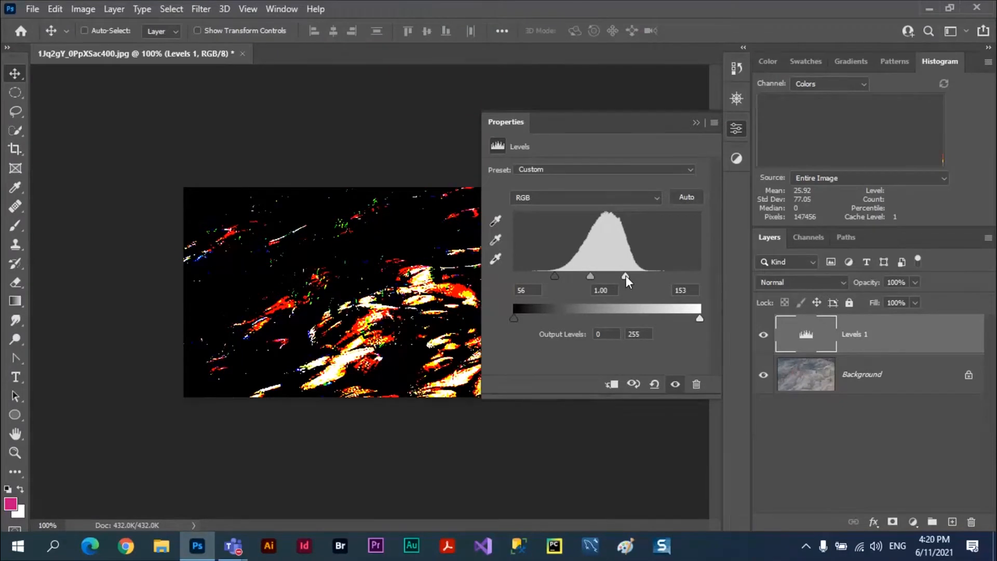
pyautogui.moveTo(625, 275); pyautogui.dragTo(625, 276)
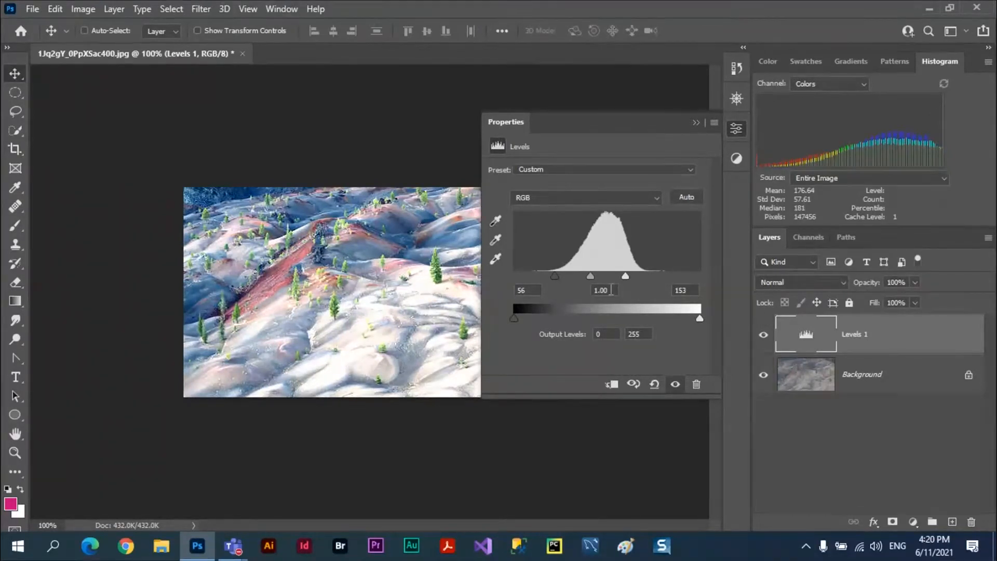
pyautogui.moveTo(625, 275); pyautogui.dragTo(645, 276)
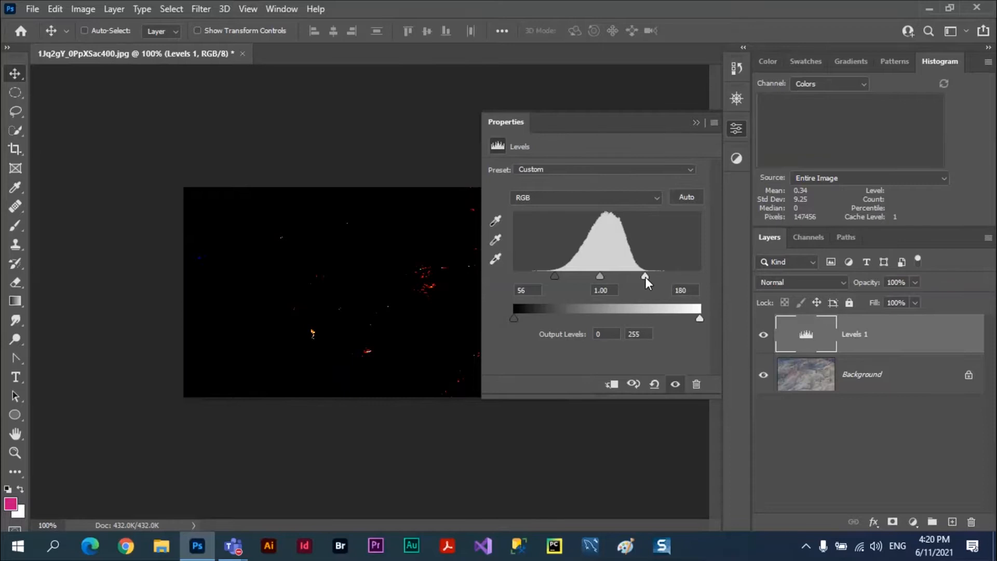
pyautogui.moveTo(645, 276); pyautogui.dragTo(643, 276)
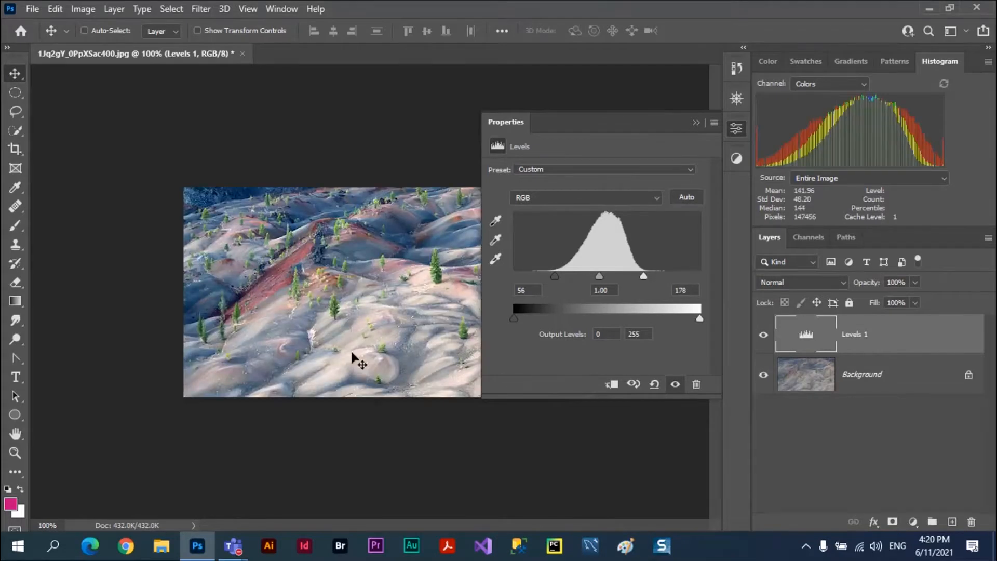
# Step: Try a shadow input level of 88, and set the input levels to 69 for shadows and 196 for highlights
pyautogui.moveTo(553, 275); pyautogui.dragTo(578, 275)
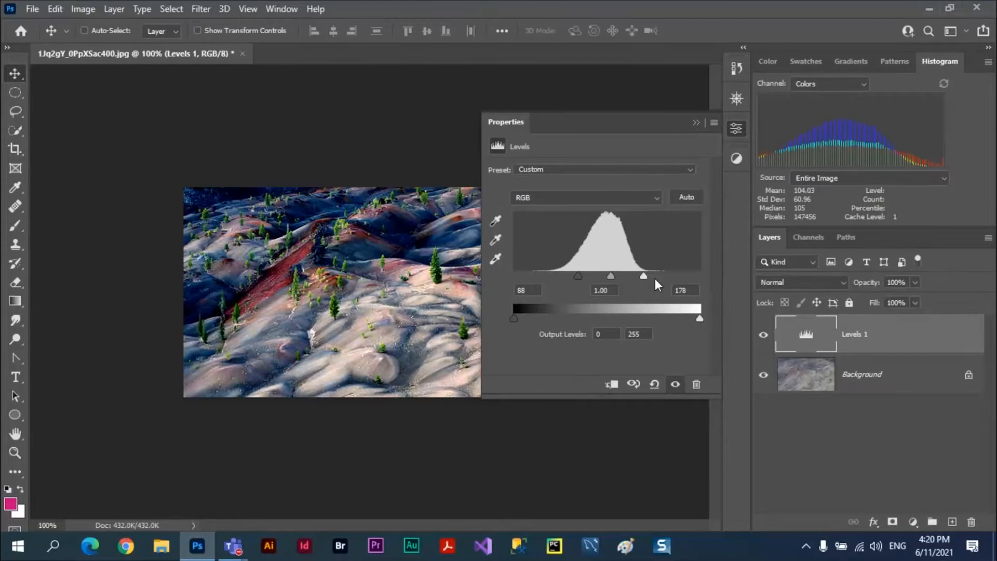
pyautogui.moveTo(578, 276)
pyautogui.mouseDown()
pyautogui.moveTo(550, 275)
pyautogui.moveTo(564, 275)
pyautogui.mouseUp()
pyautogui.moveTo(643, 277)
pyautogui.mouseDown()
pyautogui.moveTo(671, 276)
pyautogui.moveTo(657, 276)
pyautogui.mouseUp()
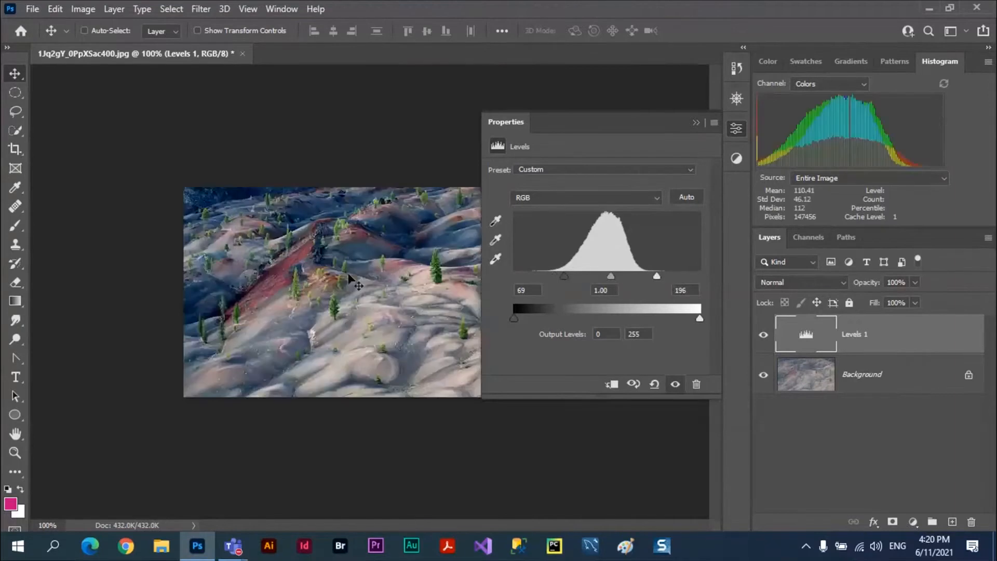
# Step: Set the highlight input level to 181 and the shadow input level to 59
pyautogui.click(714, 124)
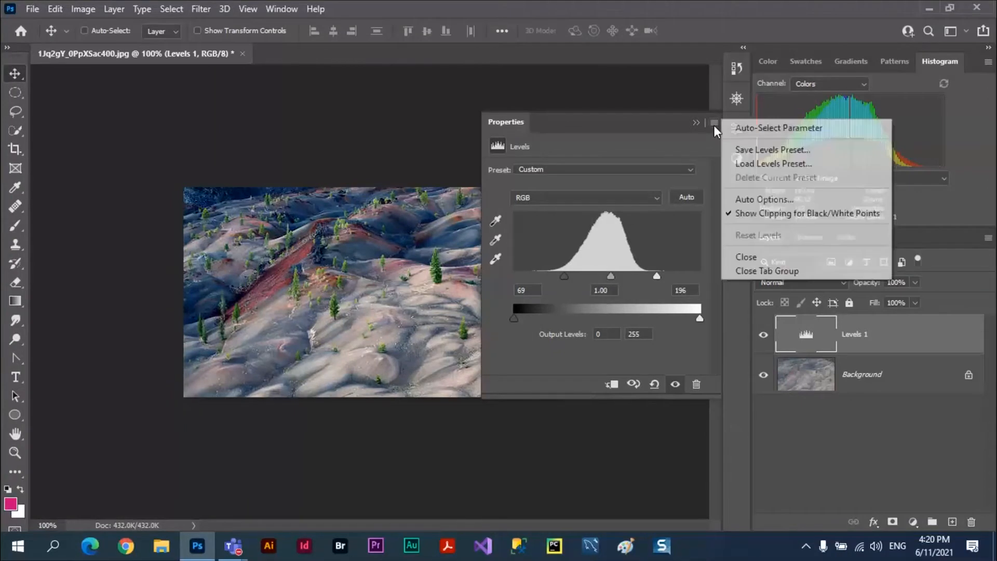
pyautogui.click(657, 277)
pyautogui.moveTo(657, 275); pyautogui.dragTo(646, 276)
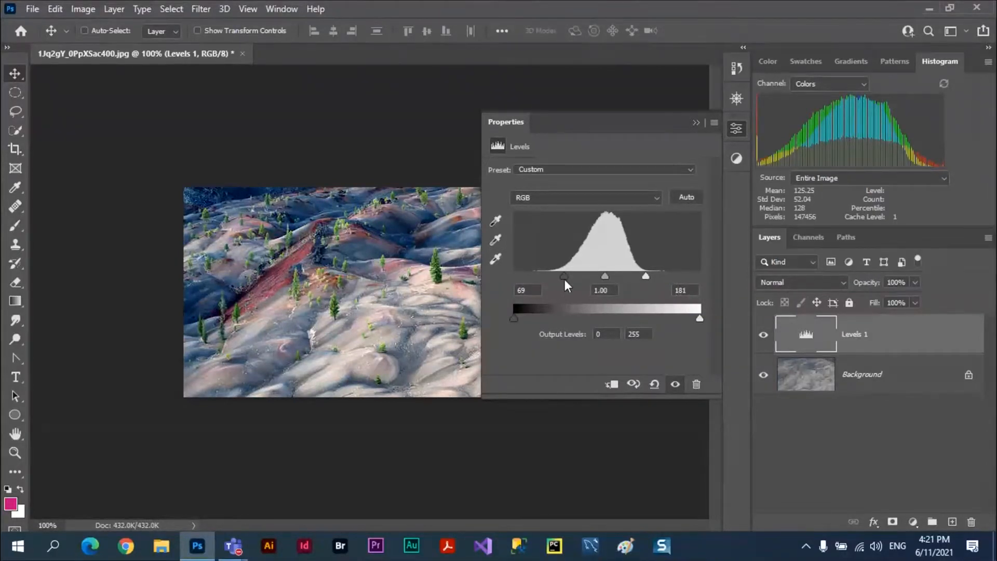
pyautogui.moveTo(565, 279)
pyautogui.mouseDown()
pyautogui.moveTo(582, 276)
pyautogui.moveTo(556, 279)
pyautogui.mouseUp()
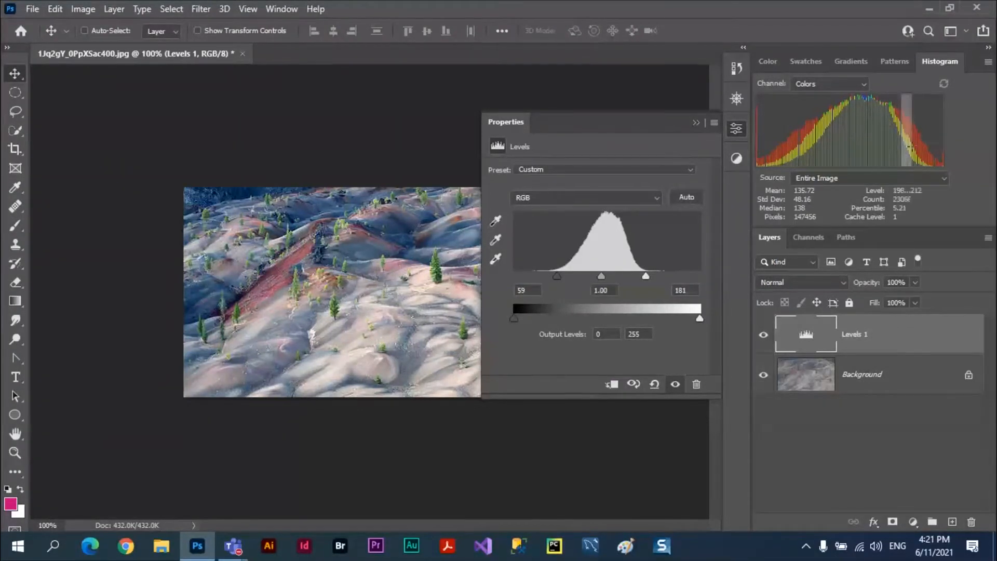
# Step: Inspect tonal ranges in the Colors histogram and fine-tune the highlight input level to 179
pyautogui.moveTo(763, 104); pyautogui.dragTo(897, 134)
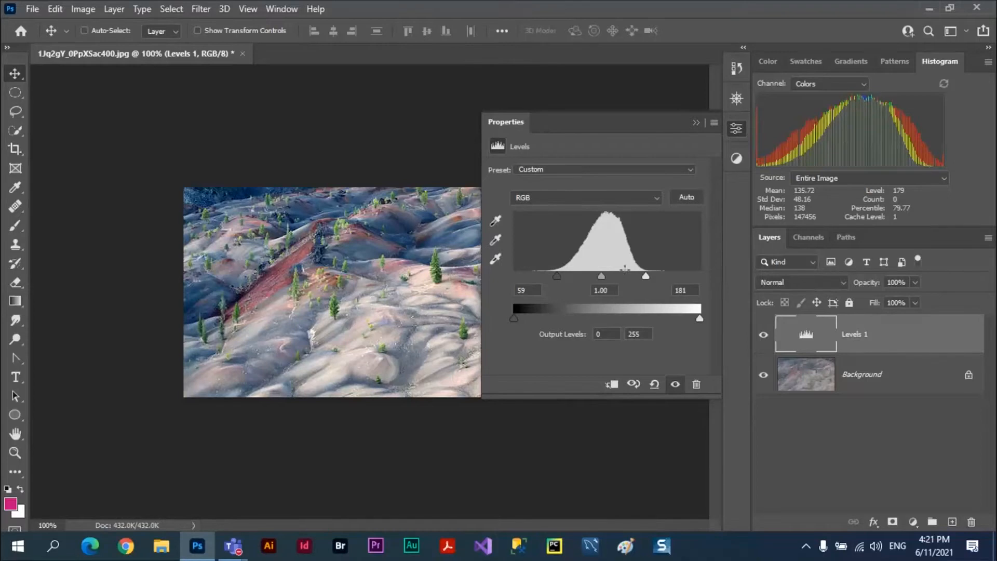
pyautogui.click(716, 123)
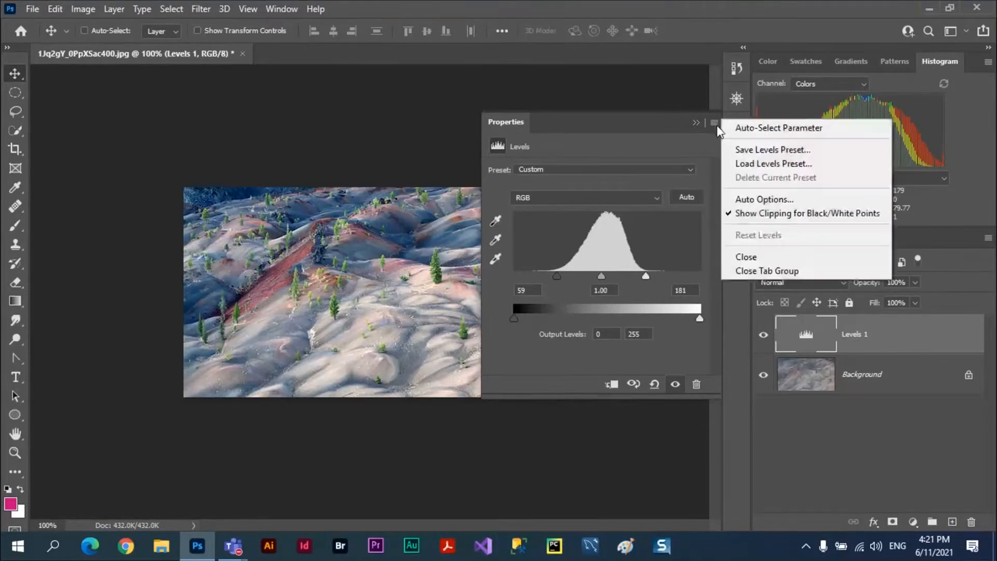
pyautogui.click(718, 127)
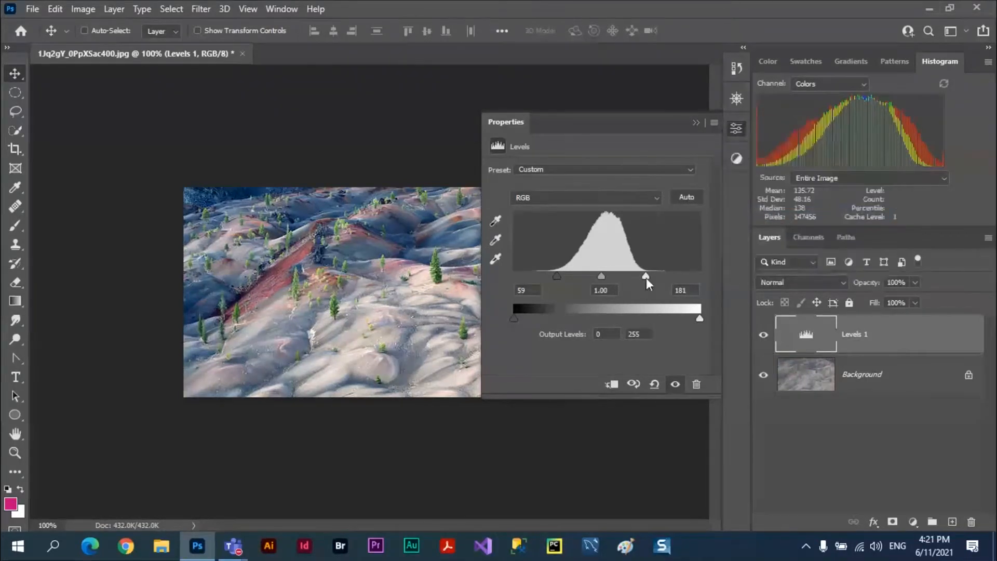
pyautogui.moveTo(646, 278); pyautogui.dragTo(651, 278)
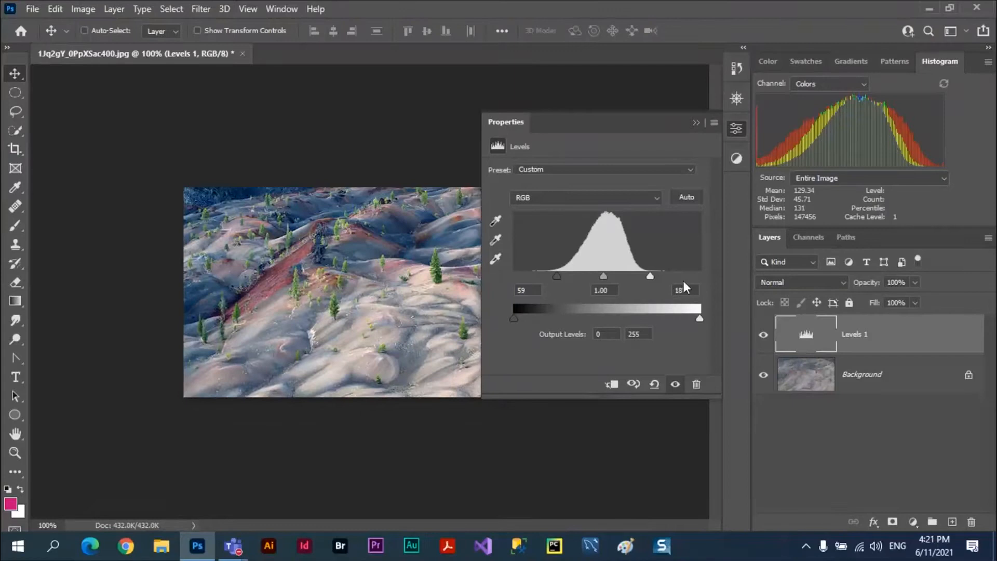
pyautogui.moveTo(652, 278); pyautogui.dragTo(646, 276)
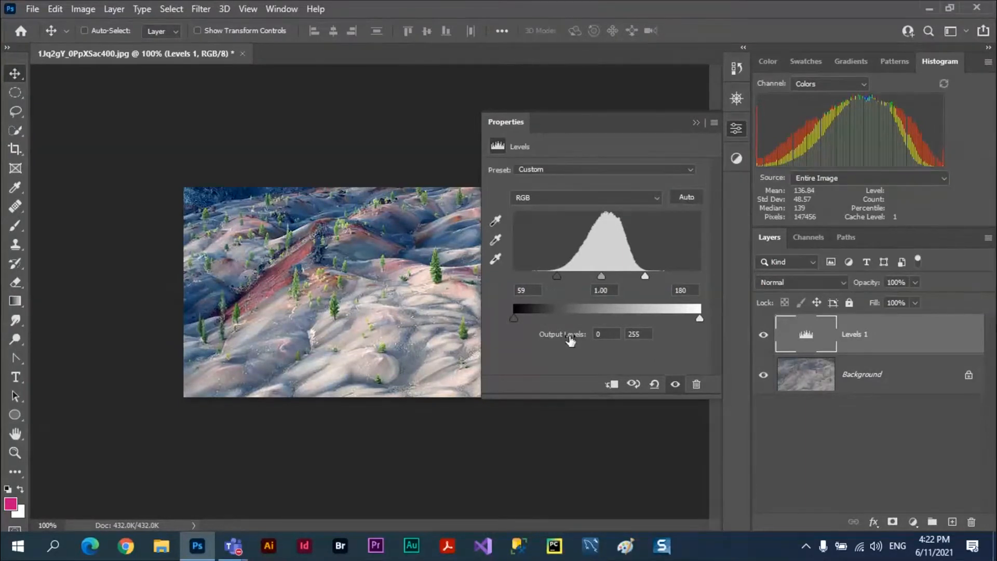
pyautogui.click(694, 290)
pyautogui.press('Down')
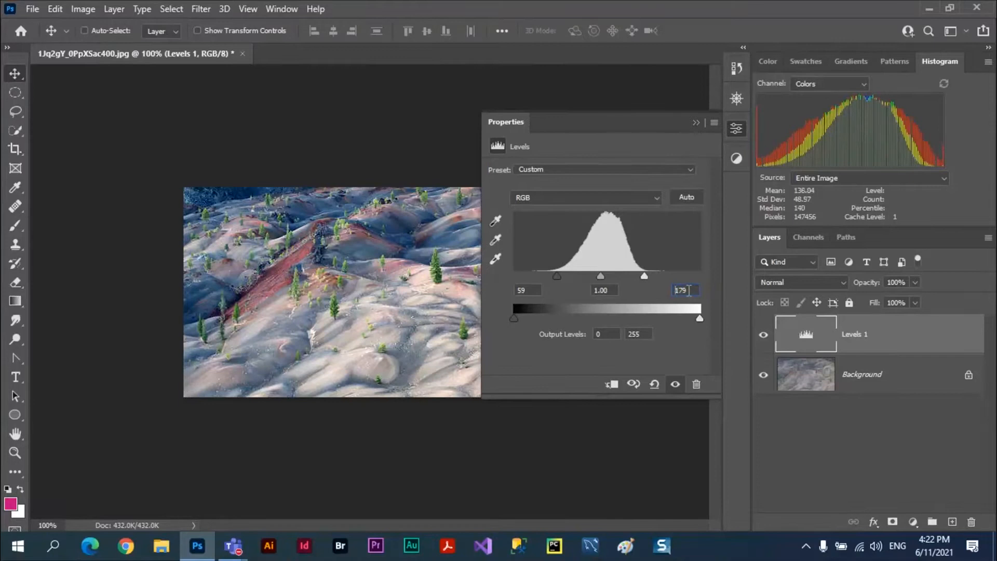
# Step: Narrow the output levels of the Levels adjustment to 30 for black and 226 for white
pyautogui.moveTo(688, 290); pyautogui.dragTo(669, 289)
pyautogui.click(525, 286)
pyautogui.doubleClick(525, 287)
pyautogui.moveTo(514, 318); pyautogui.dragTo(535, 319)
pyautogui.moveTo(699, 319); pyautogui.dragTo(678, 319)
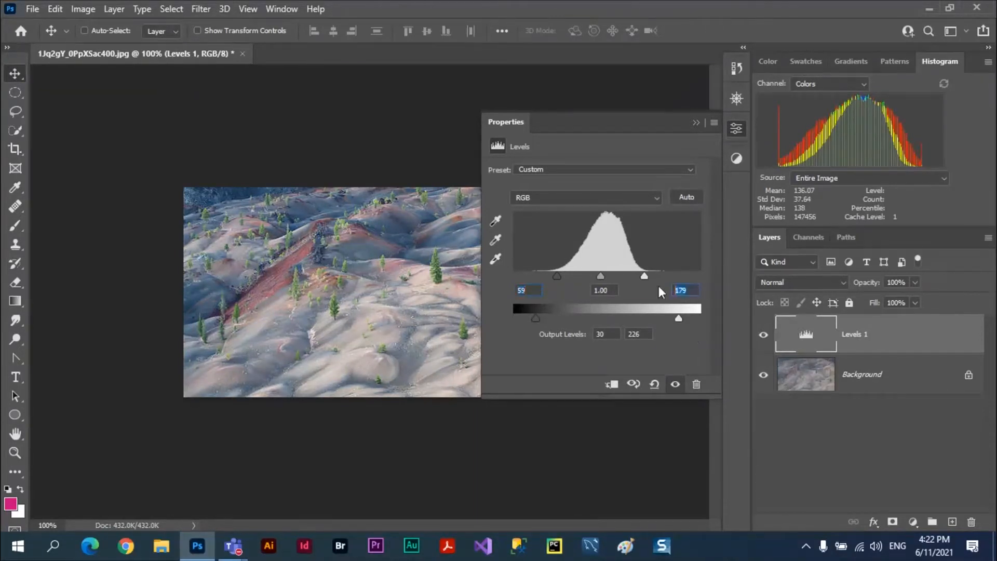
# Step: Set the highlight input level to 183 and narrow the output levels further to 59 and 196
pyautogui.moveTo(644, 276); pyautogui.dragTo(646, 276)
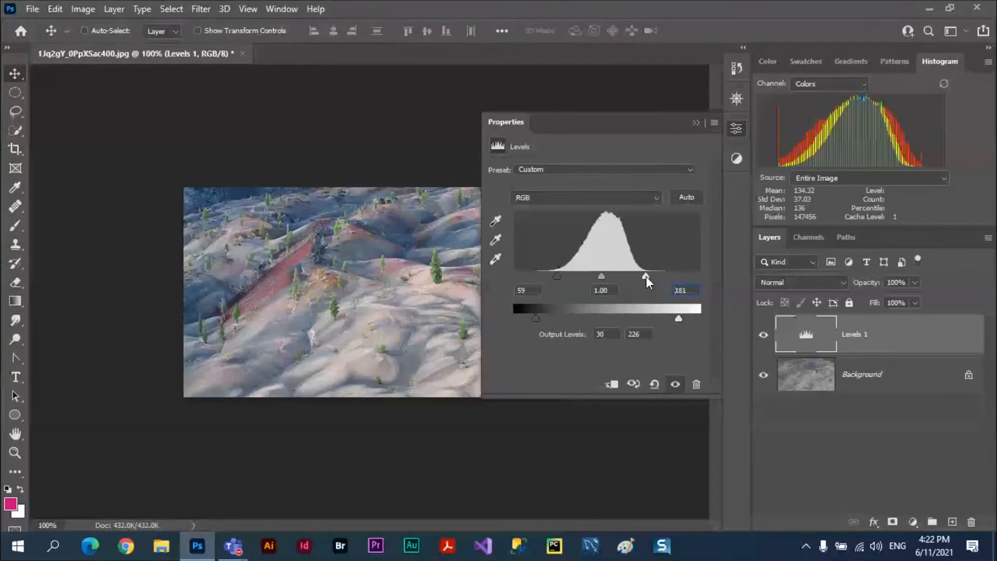
pyautogui.moveTo(647, 276)
pyautogui.mouseDown()
pyautogui.moveTo(590, 276)
pyautogui.moveTo(637, 275)
pyautogui.mouseUp()
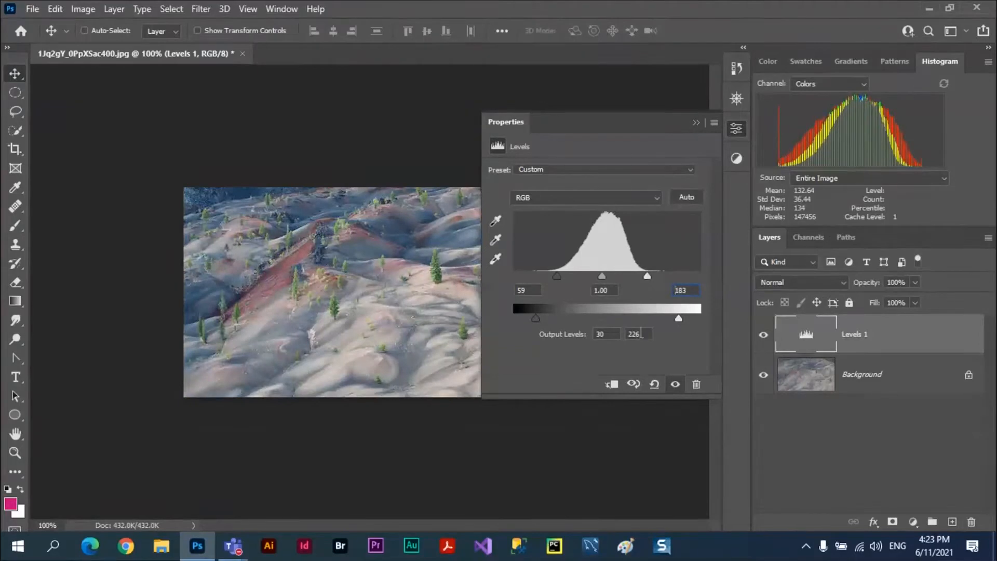
pyautogui.moveTo(678, 321); pyautogui.dragTo(657, 319)
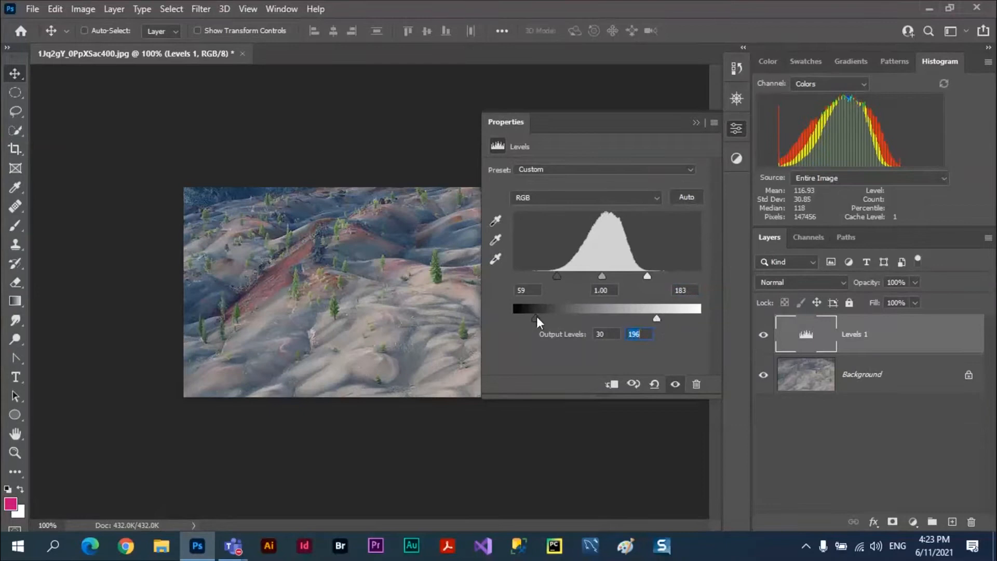
pyautogui.moveTo(537, 316); pyautogui.dragTo(557, 320)
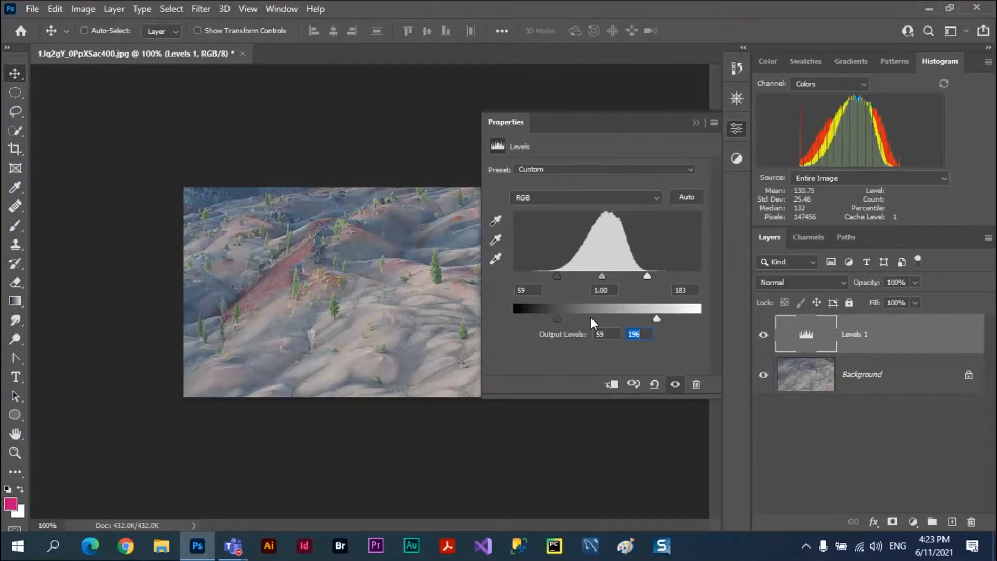
# Step: Raise the shadow input level to 103 and restore the output levels to 0 and 255
pyautogui.moveTo(553, 278); pyautogui.dragTo(589, 276)
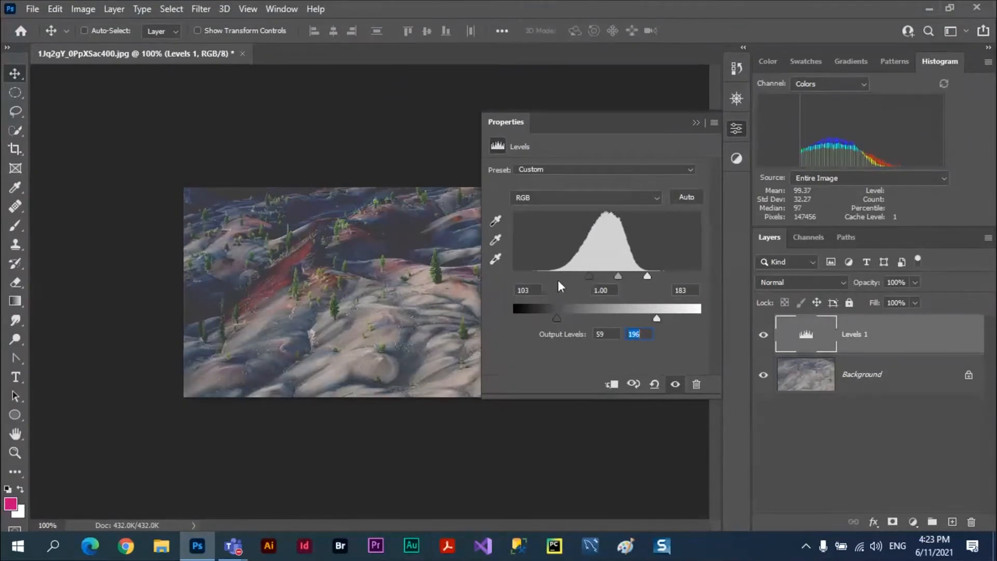
pyautogui.click(521, 286)
pyautogui.click(610, 334)
pyautogui.click(675, 292)
pyautogui.click(687, 286)
pyautogui.moveTo(561, 319); pyautogui.dragTo(514, 319)
pyautogui.moveTo(656, 319); pyautogui.dragTo(699, 319)
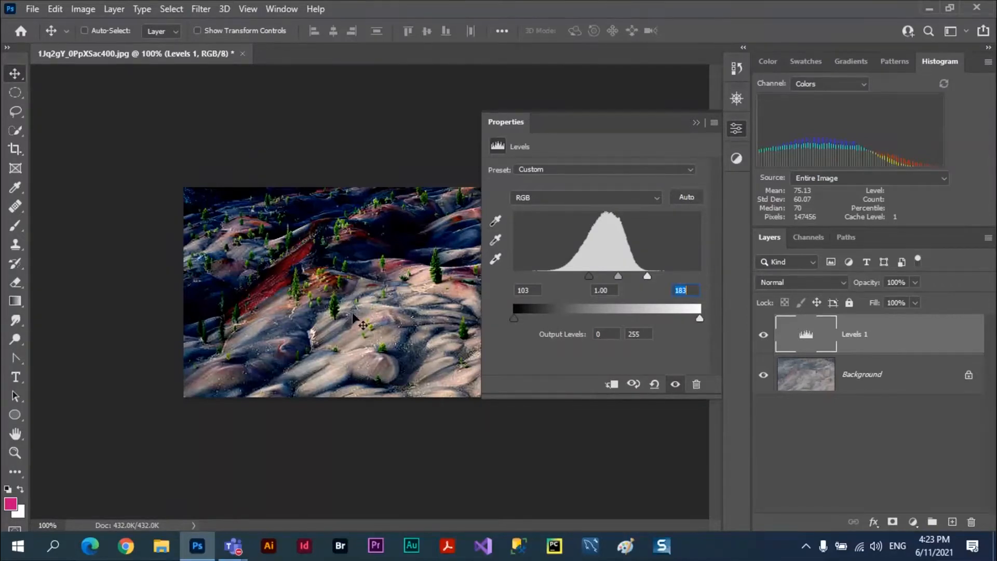
# Step: Activate the black point eyedropper of the Levels adjustment and return the input levels to 0 and 255
pyautogui.click(495, 220)
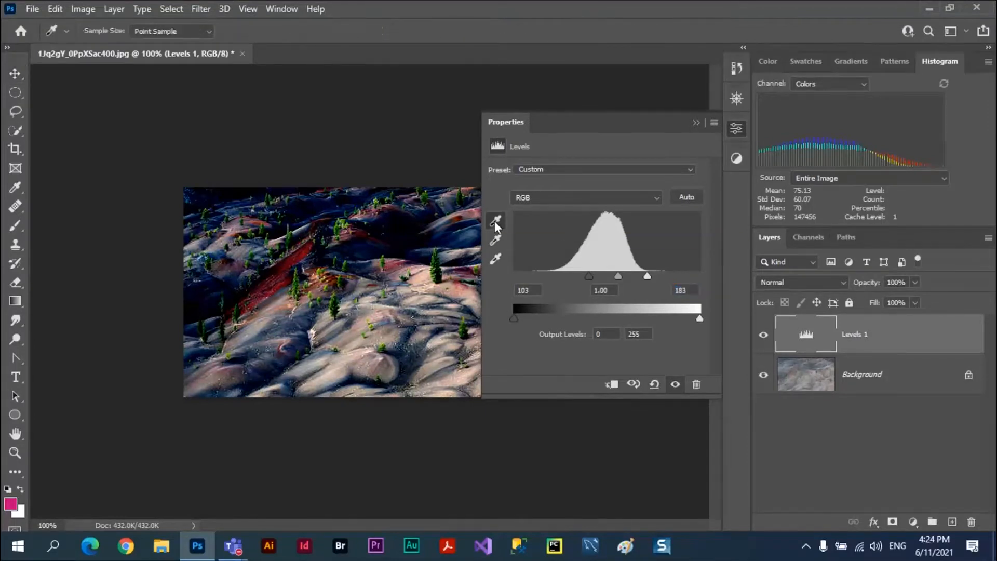
pyautogui.moveTo(589, 276); pyautogui.dragTo(513, 279)
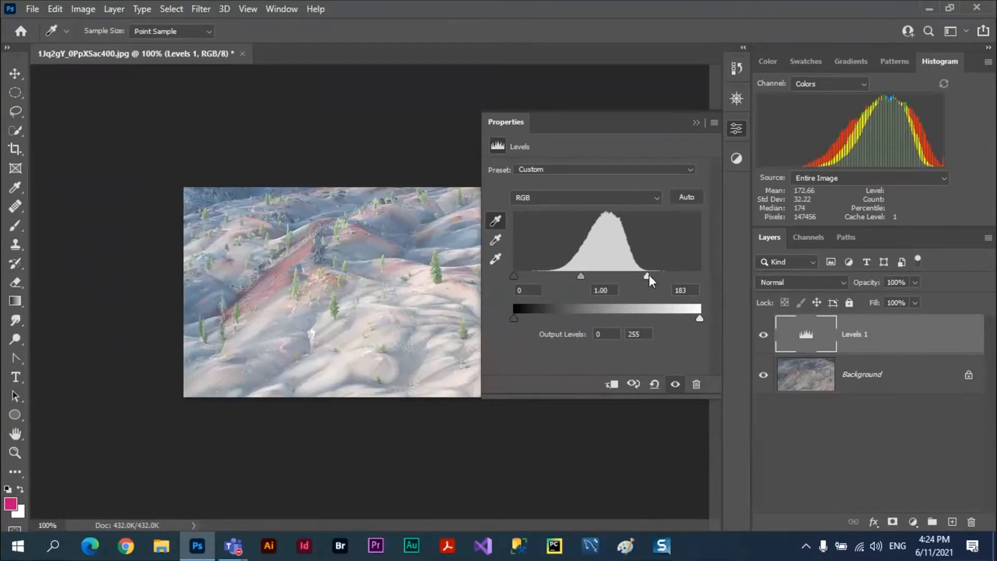
pyautogui.moveTo(647, 277); pyautogui.dragTo(700, 276)
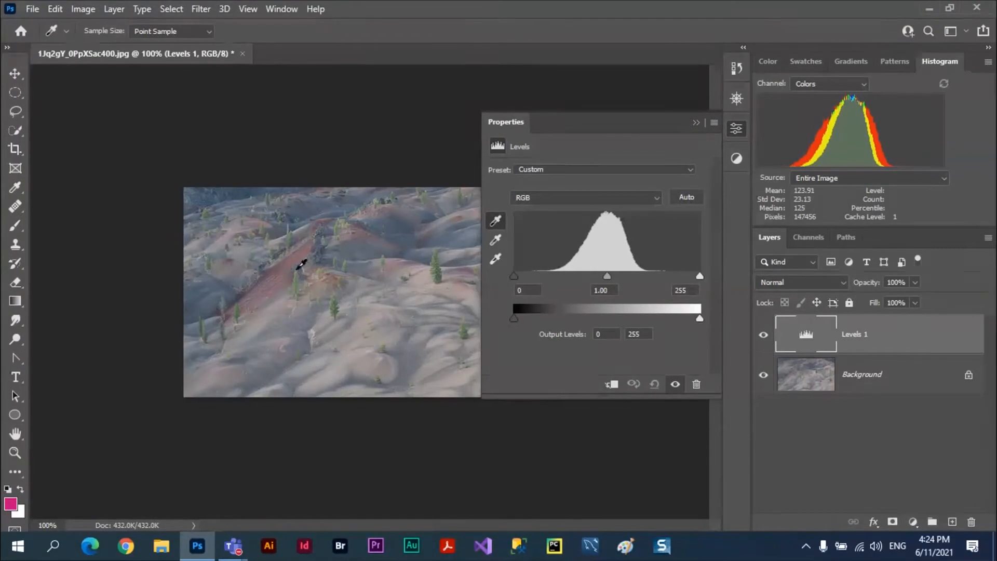
pyautogui.click(496, 223)
pyautogui.click(496, 224)
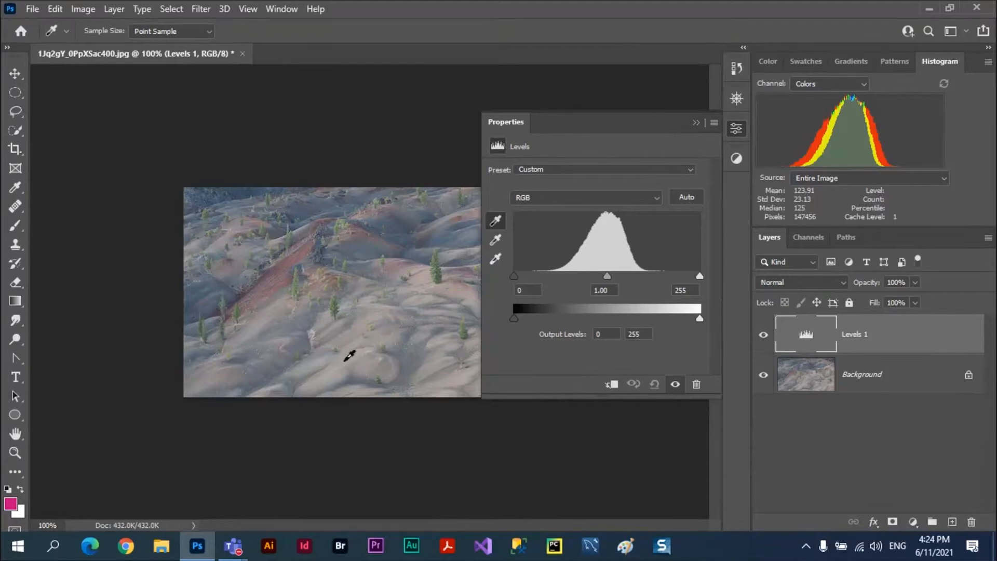
# Step: Sample the dark area beside the red ridge as the black point and the pale lower slope as the white point
pyautogui.click(346, 359)
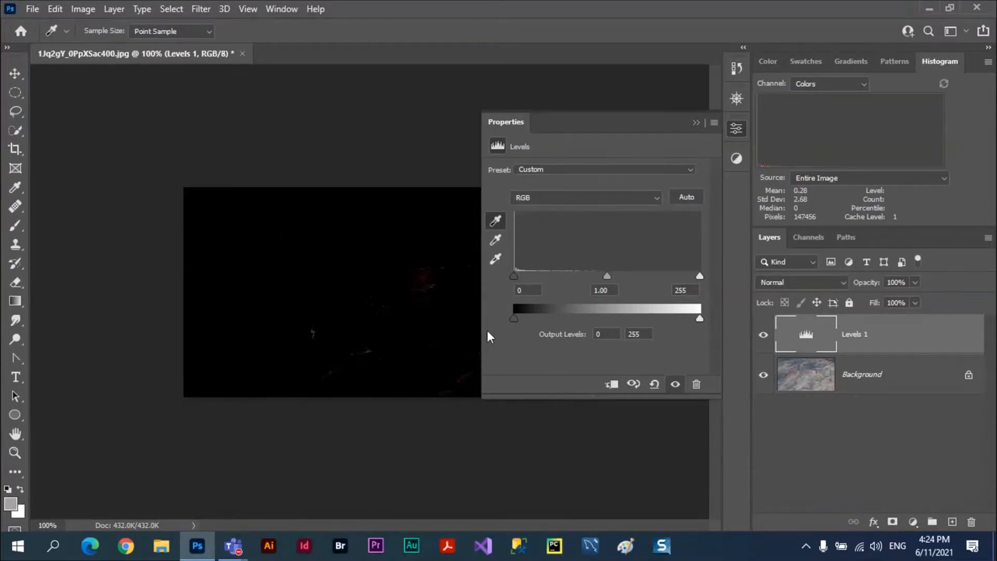
pyautogui.hotkey('ctrl', 'z')
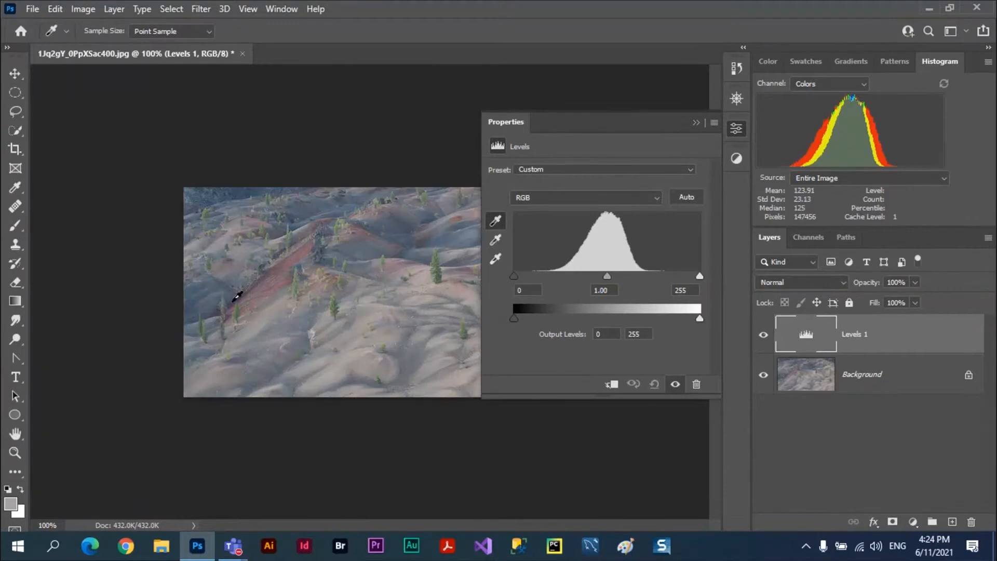
pyautogui.click(235, 299)
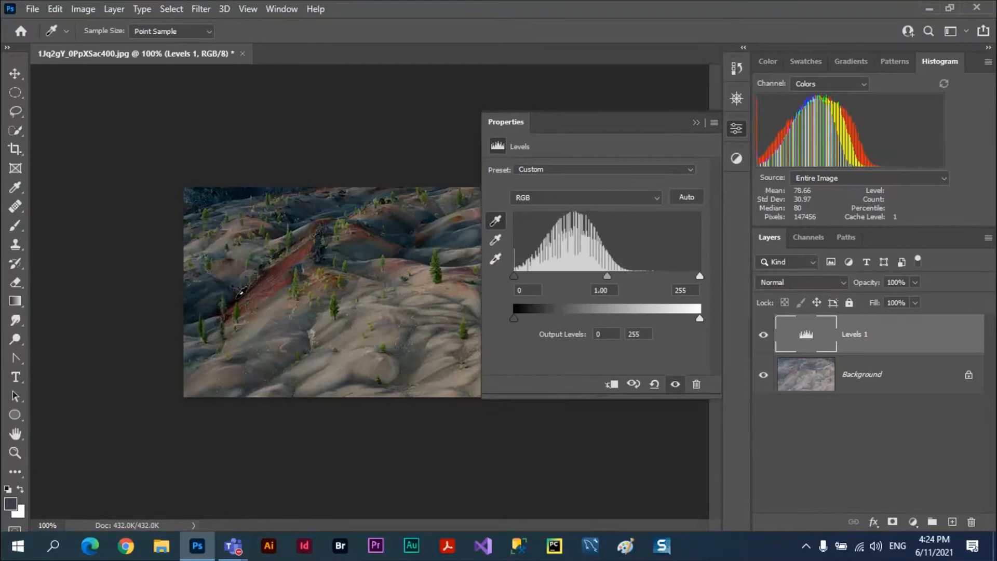
pyautogui.click(497, 264)
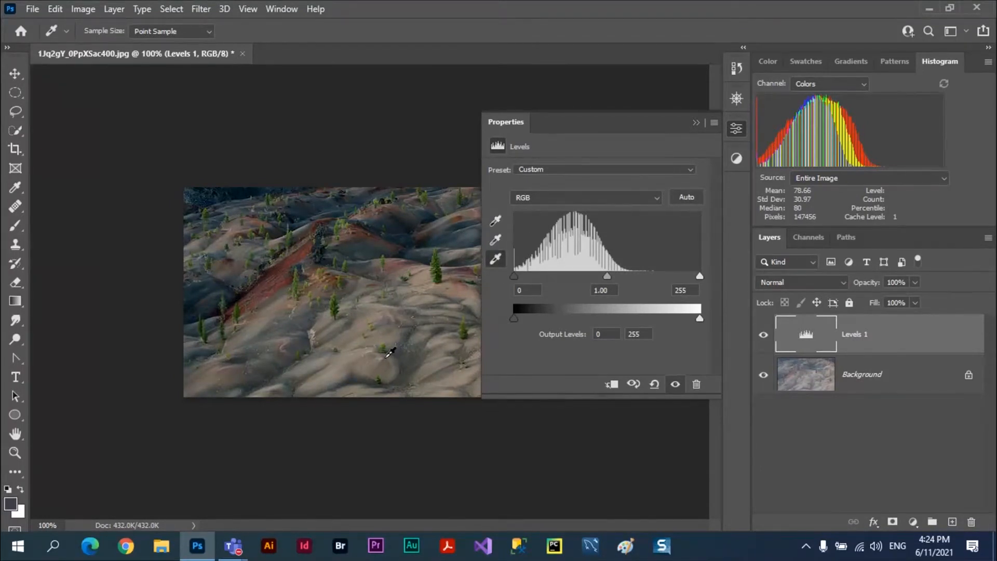
pyautogui.click(387, 353)
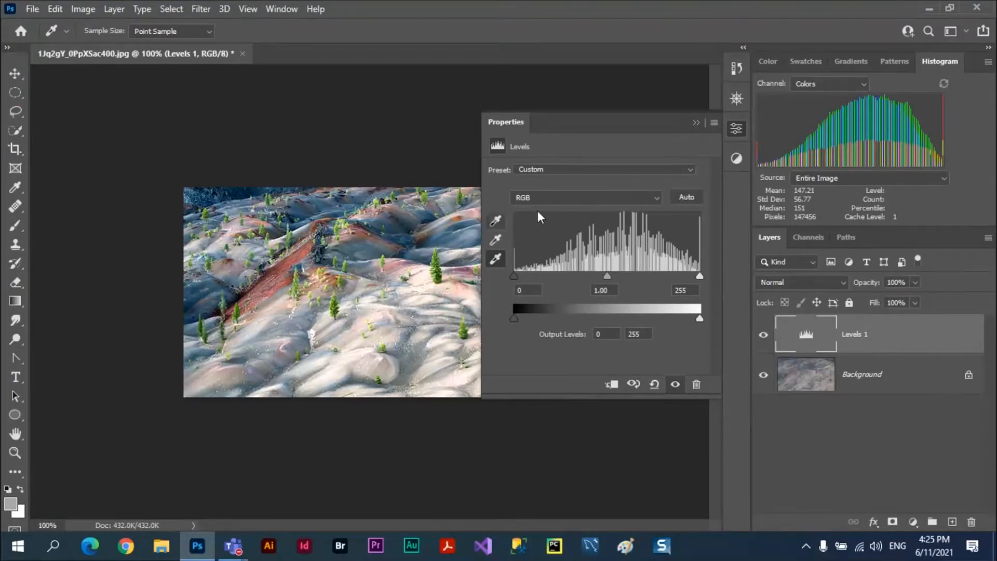
# Step: Try the reversed sampling, black point from the pale slope and white point from the dark ridge edge, undoing each attempt
pyautogui.click(498, 221)
pyautogui.click(384, 355)
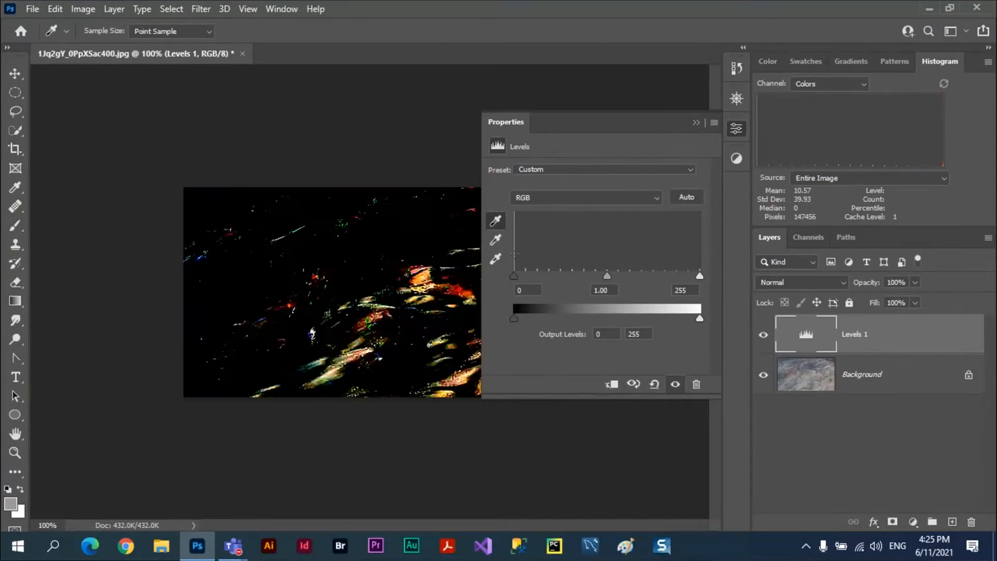
pyautogui.hotkey('ctrl', 'z')
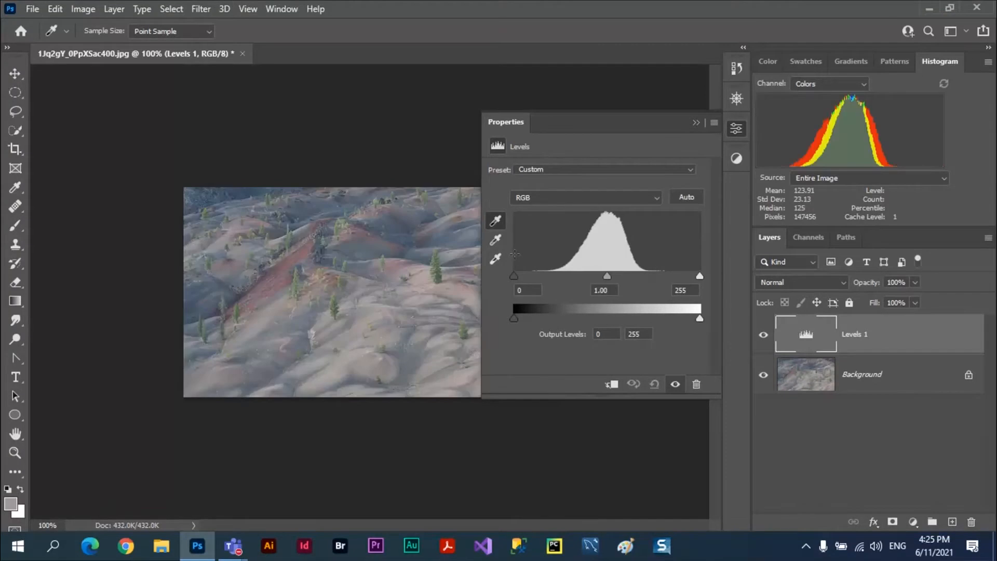
pyautogui.click(496, 258)
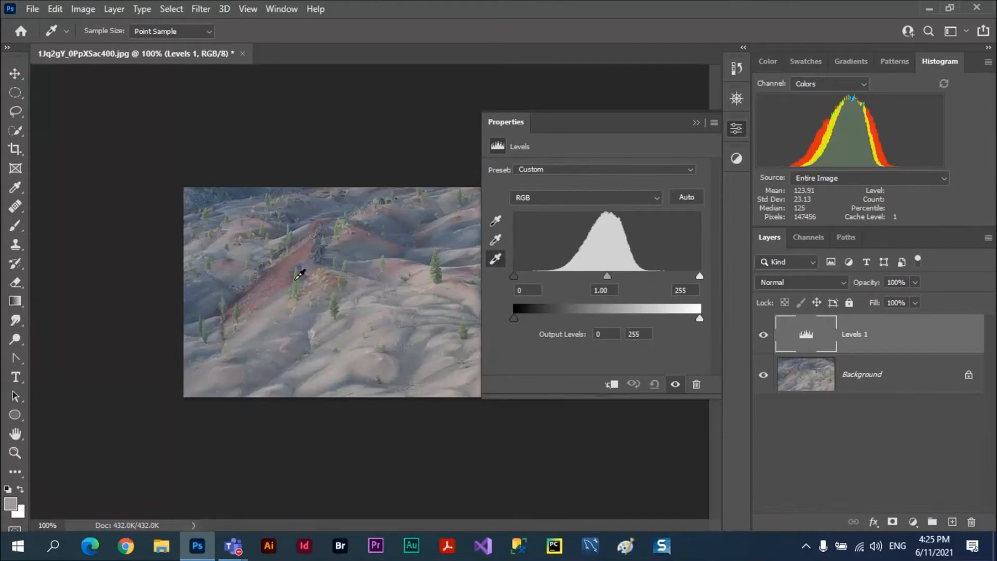
pyautogui.click(242, 294)
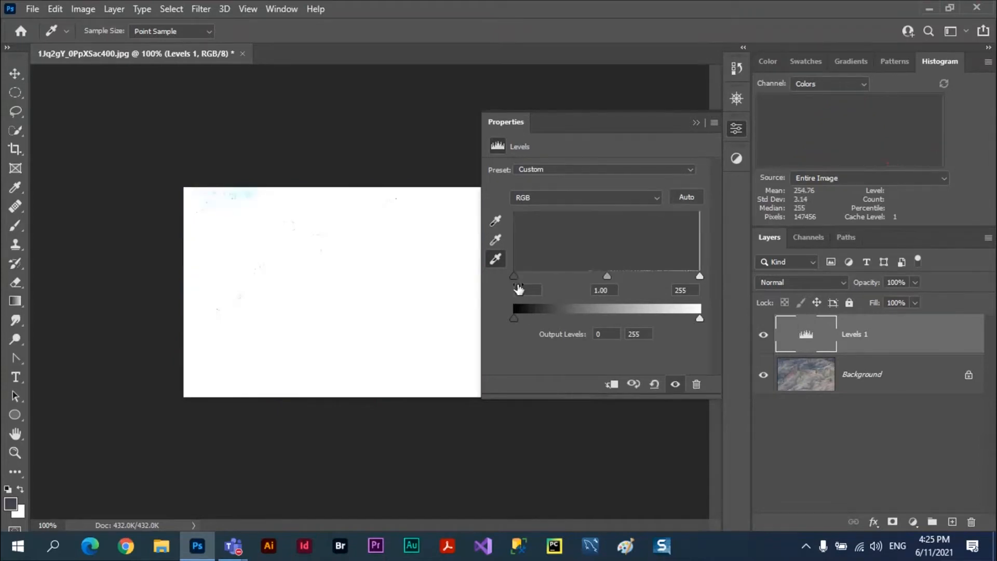
pyautogui.hotkey('ctrl', 'z')
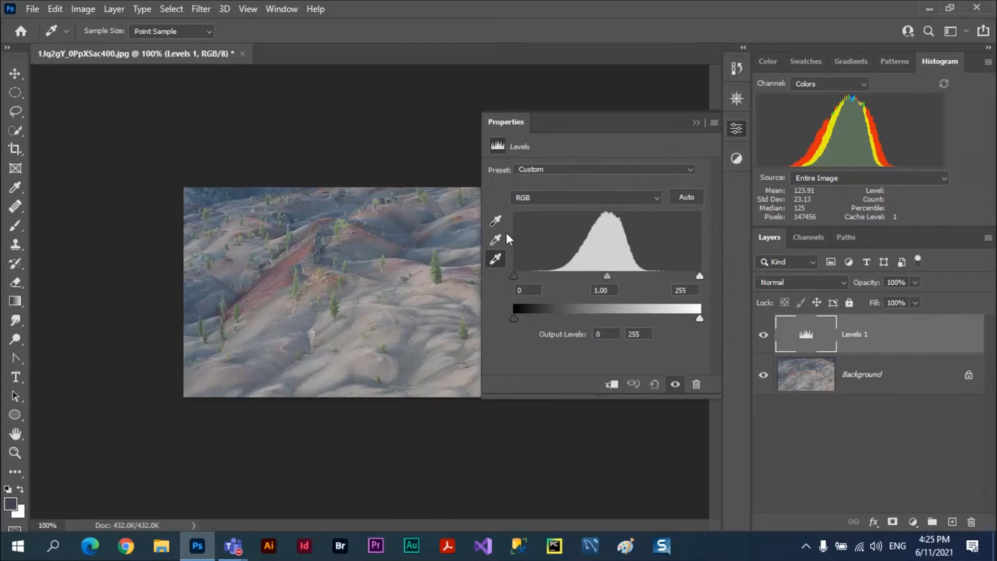
# Step: Set the black point from the shadow at the red ridge's lower end and the white point from the pale lower slope
pyautogui.click(495, 220)
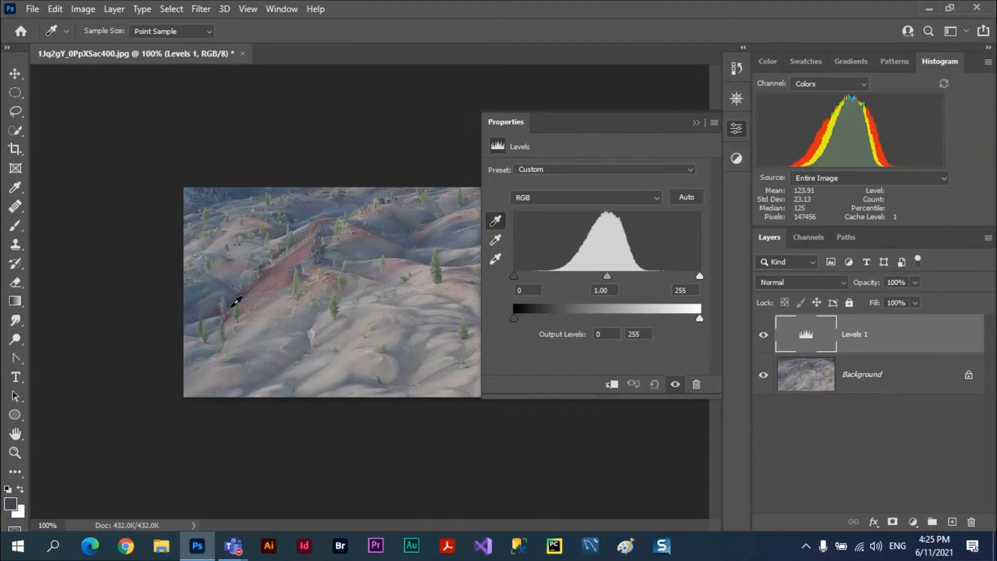
pyautogui.click(233, 304)
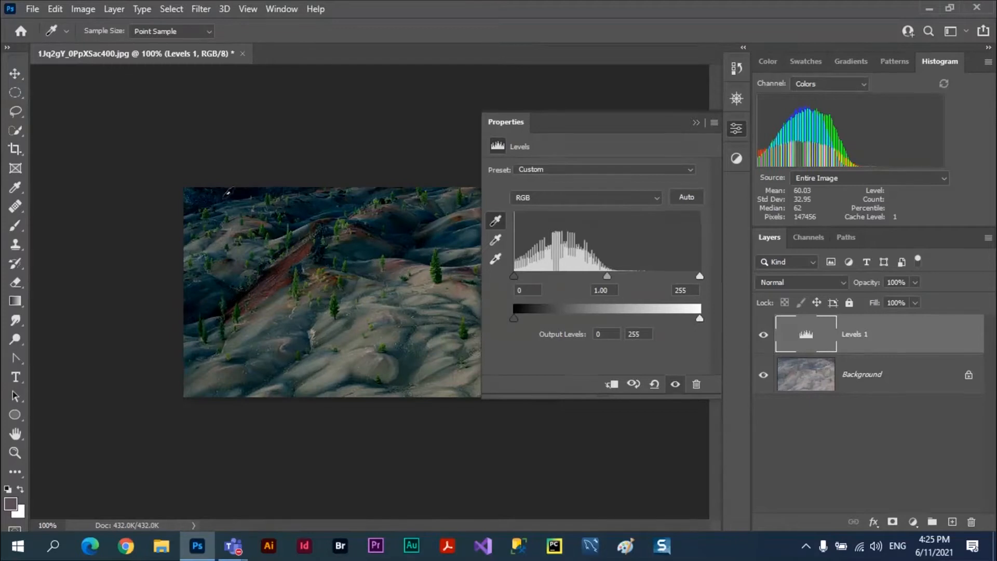
pyautogui.click(495, 260)
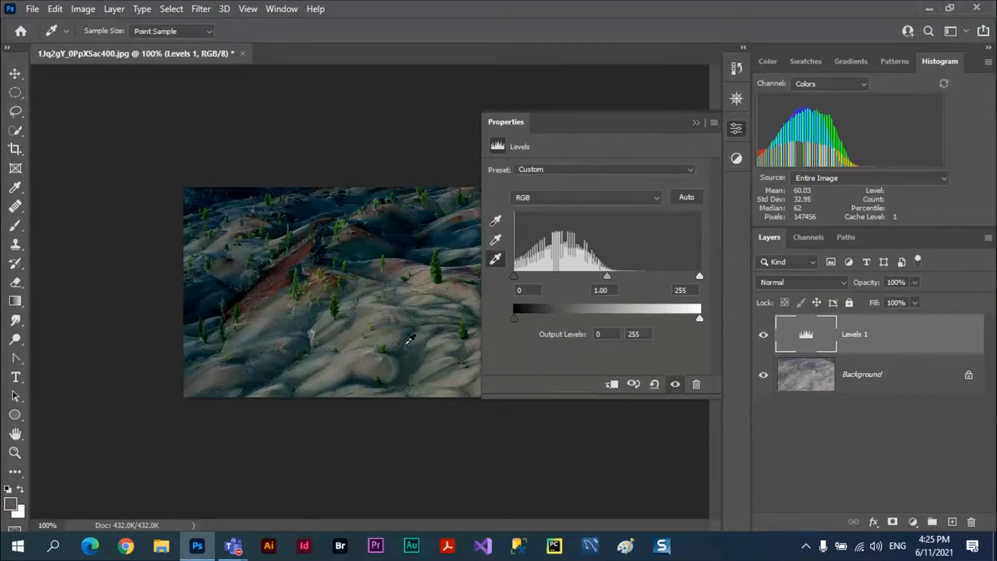
pyautogui.click(385, 352)
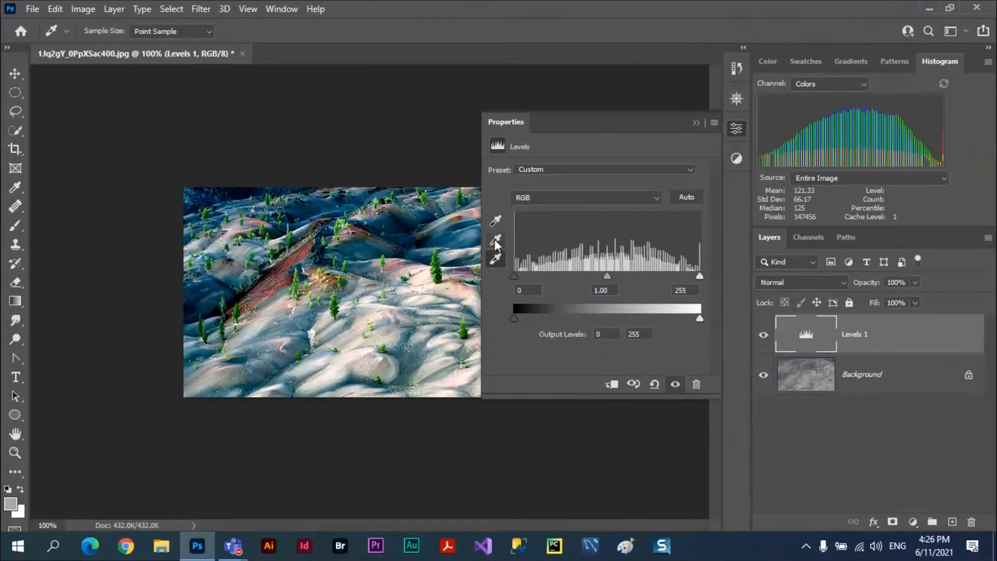
# Step: Collapse the Levels properties, then hide and show the Levels 1 layer to compare the image before and after
pyautogui.click(496, 258)
pyautogui.click(697, 123)
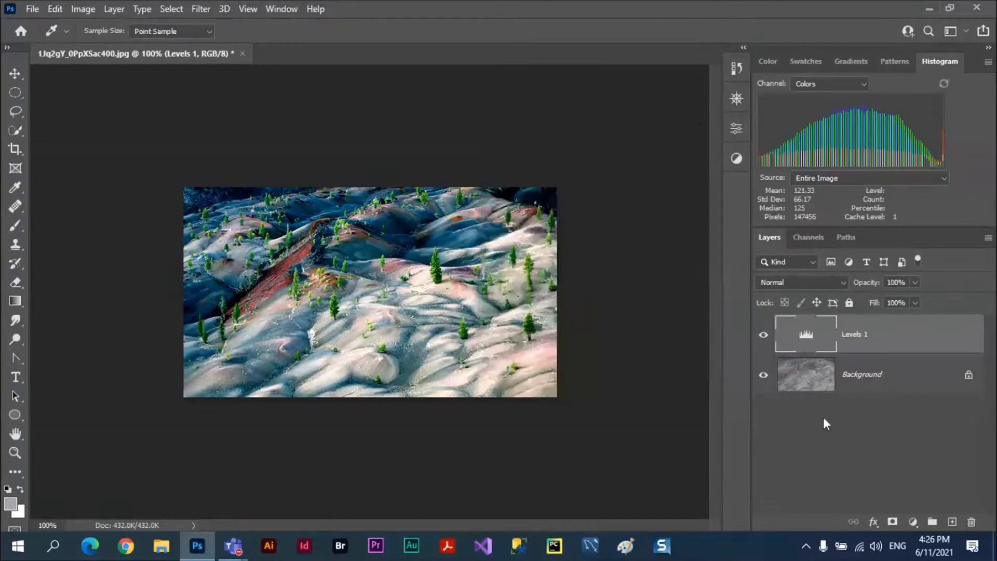
pyautogui.click(763, 336)
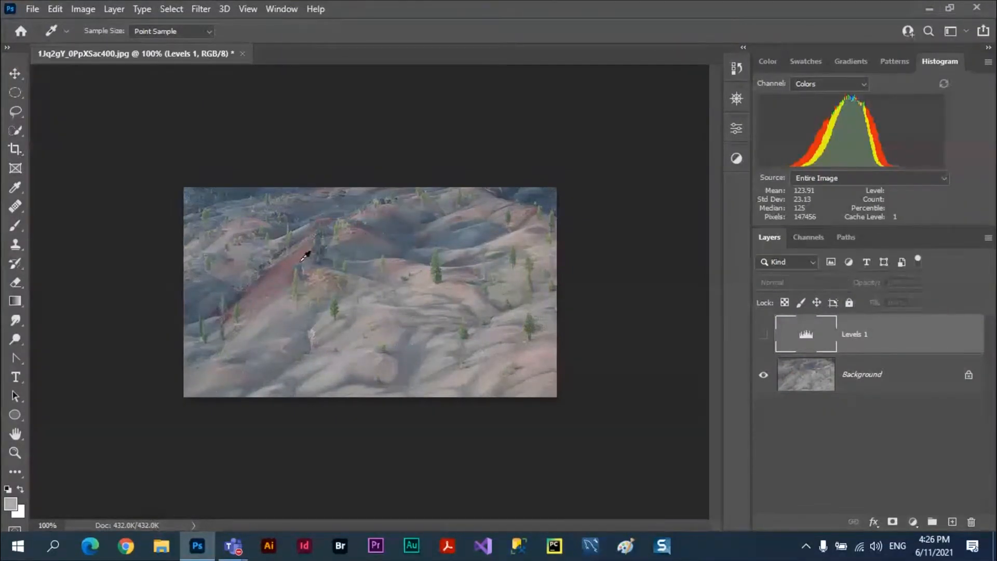
pyautogui.click(763, 335)
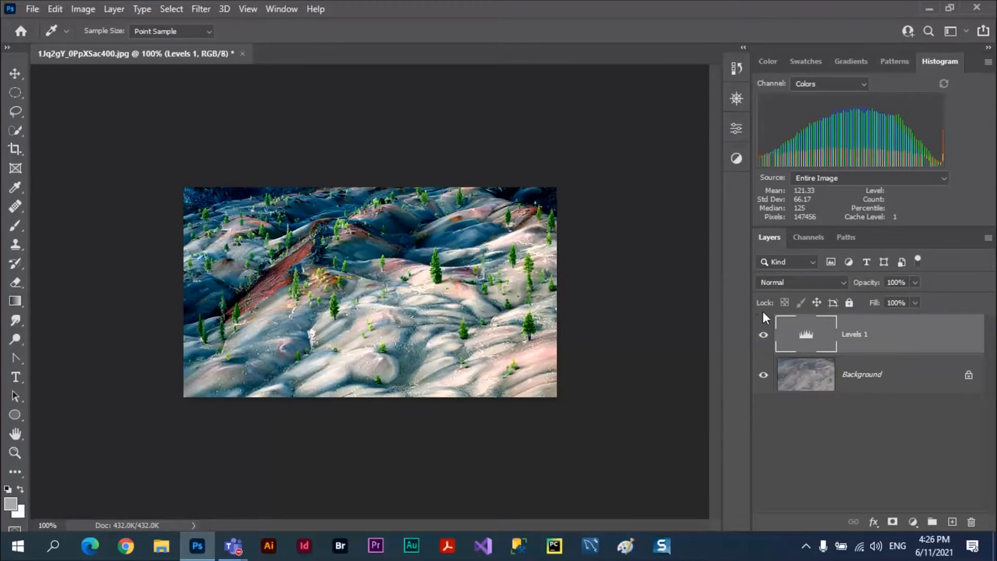
# Step: Reopen the Levels 1 properties and set the Red channel's highlight input level to 138
pyautogui.doubleClick(802, 329)
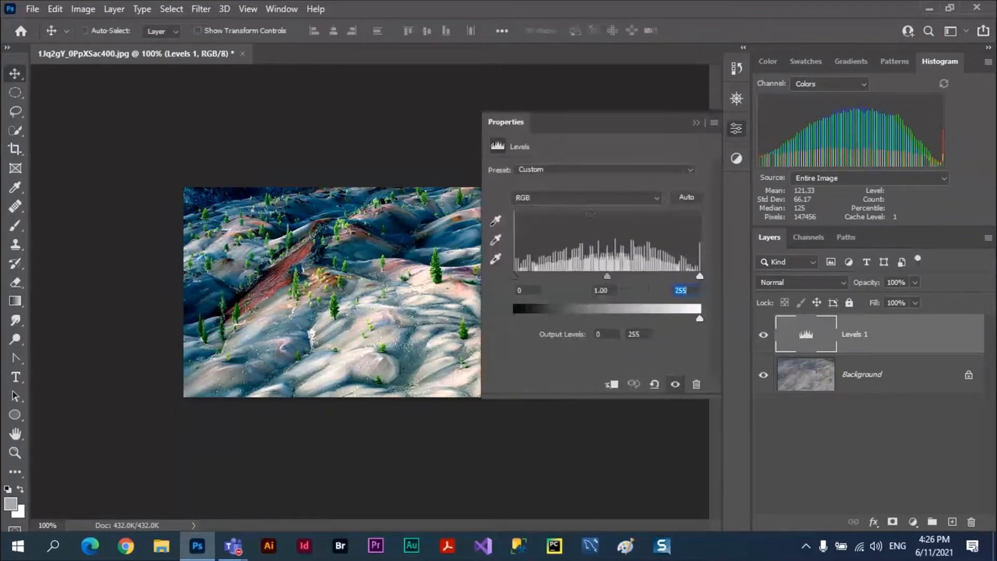
pyautogui.click(657, 198)
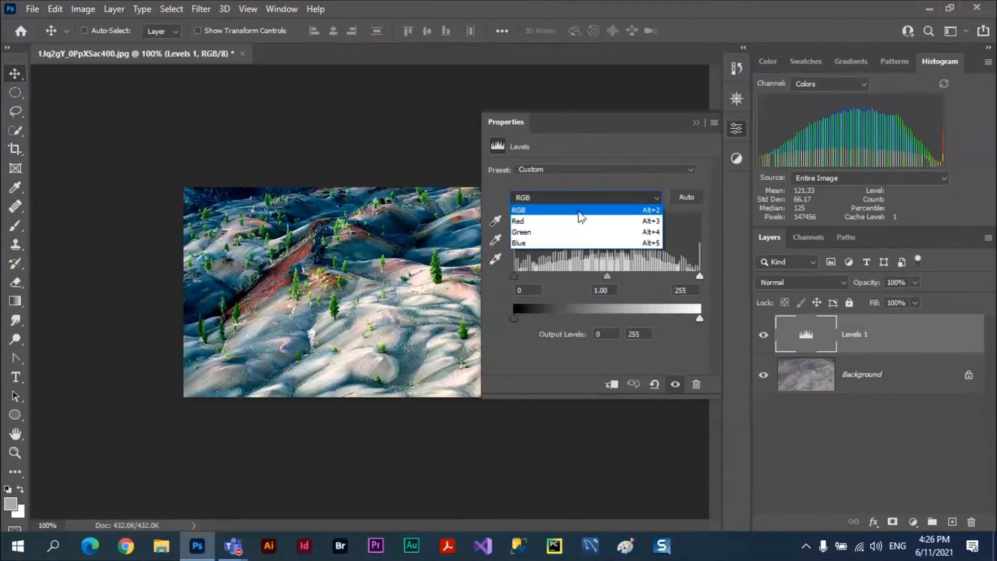
pyautogui.click(553, 221)
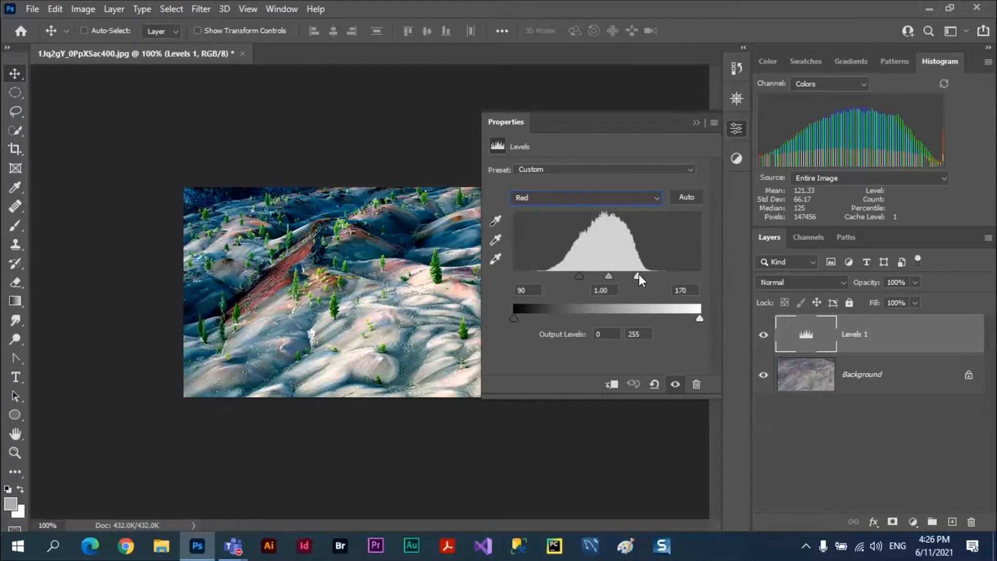
pyautogui.moveTo(639, 275); pyautogui.dragTo(615, 275)
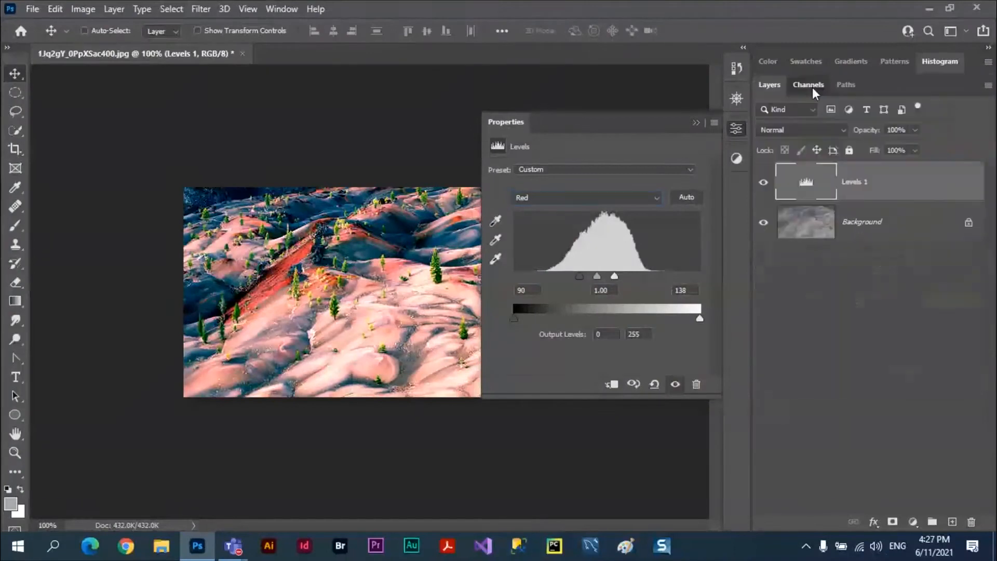
# Step: View the Red channel on its own and return to the RGB composite
pyautogui.click(812, 87)
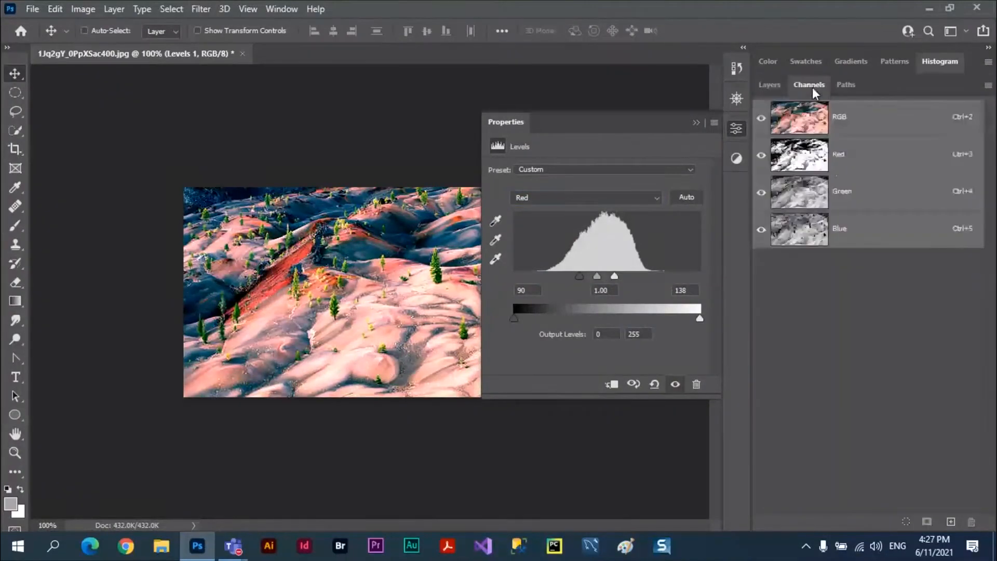
pyautogui.click(846, 158)
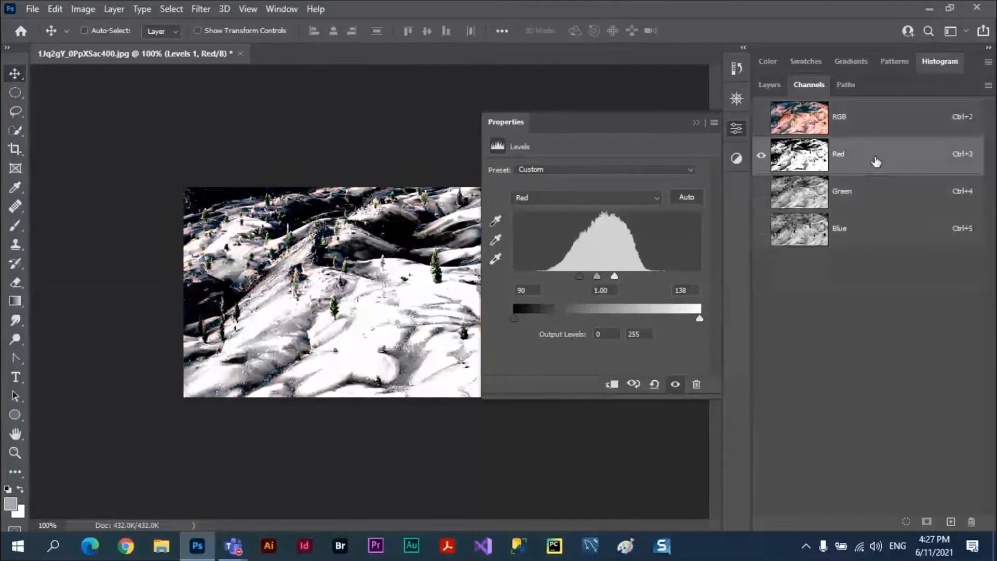
pyautogui.click(852, 119)
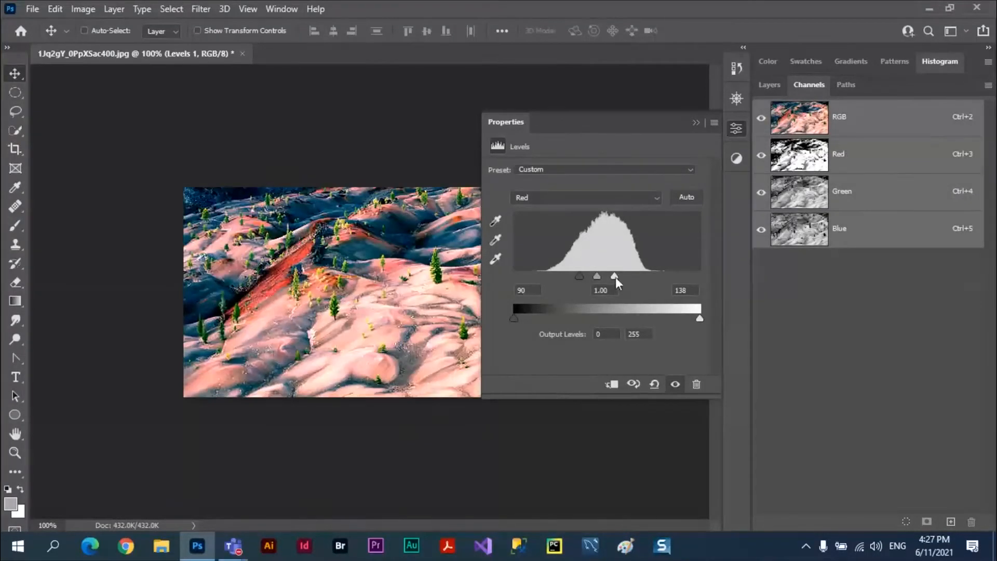
# Step: Set the Red channel's input levels to 64 for shadows, 1.68 for midtones and 194 for highlights
pyautogui.moveTo(615, 277); pyautogui.dragTo(704, 275)
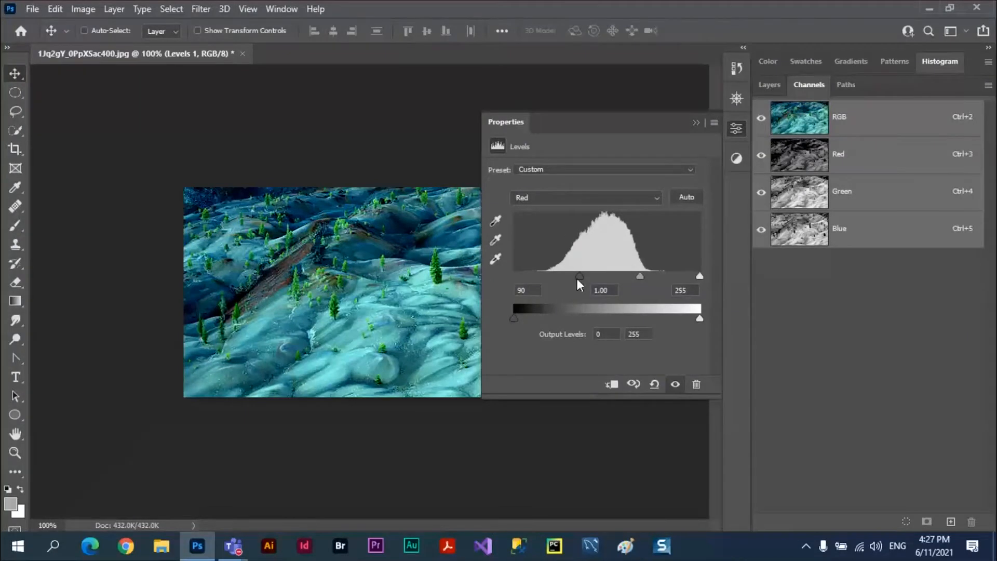
pyautogui.moveTo(580, 285); pyautogui.dragTo(614, 281)
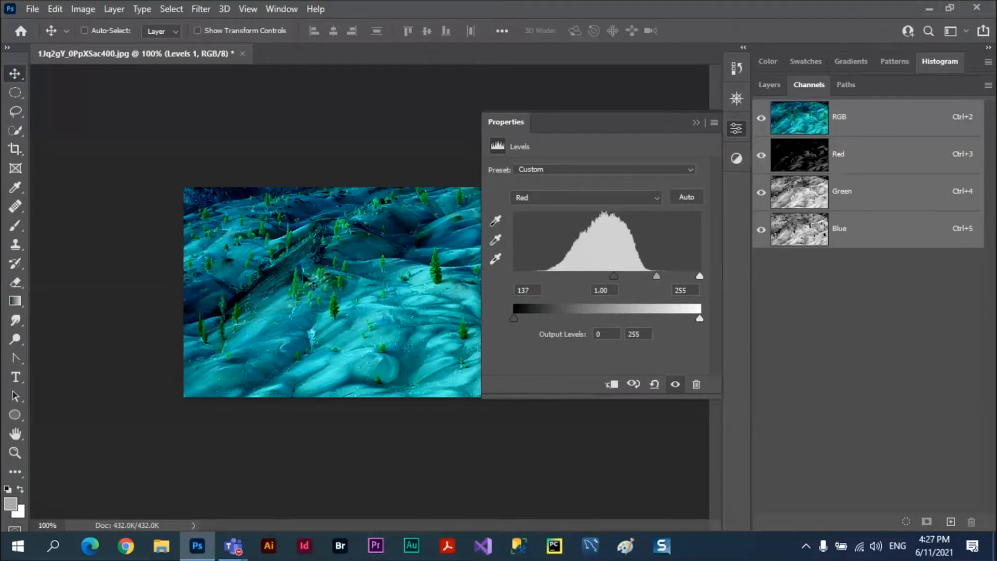
pyautogui.moveTo(611, 279); pyautogui.dragTo(562, 277)
pyautogui.moveTo(627, 276); pyautogui.dragTo(603, 276)
pyautogui.moveTo(699, 276); pyautogui.dragTo(655, 277)
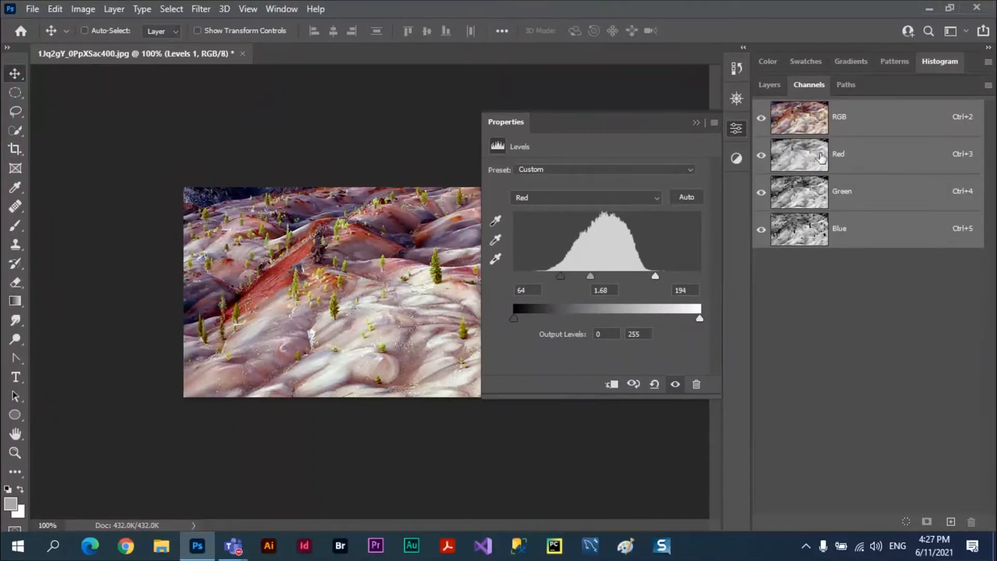
# Step: Set the Blue channel's input levels to 0 for shadows, 1.83 for midtones and 149 for highlights
pyautogui.click(657, 198)
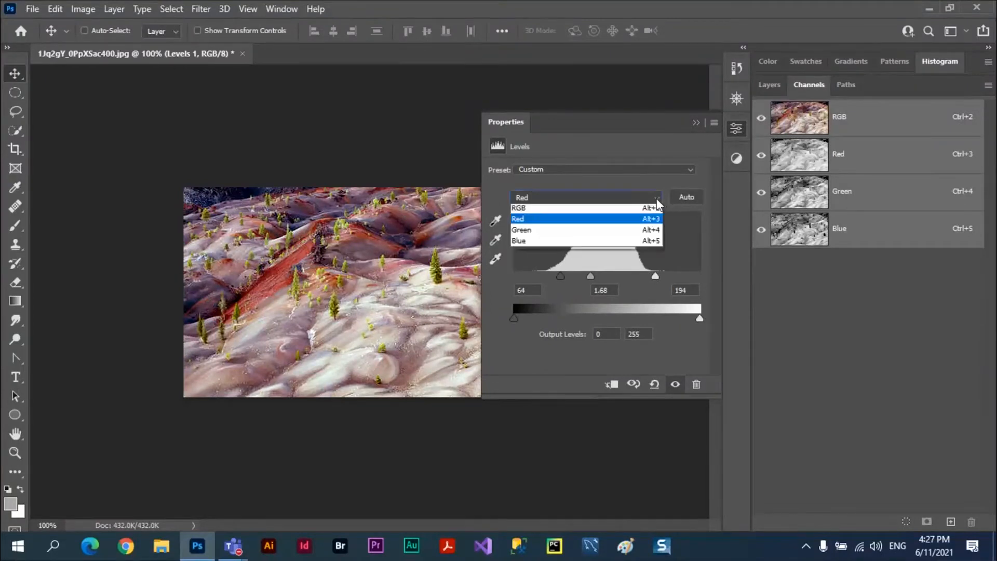
pyautogui.click(571, 241)
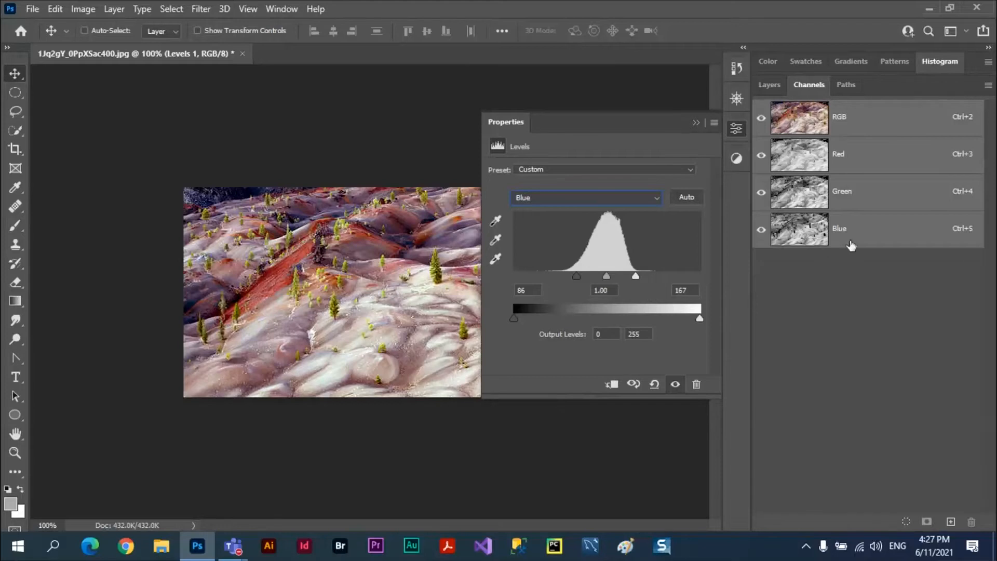
pyautogui.moveTo(576, 277); pyautogui.dragTo(610, 284)
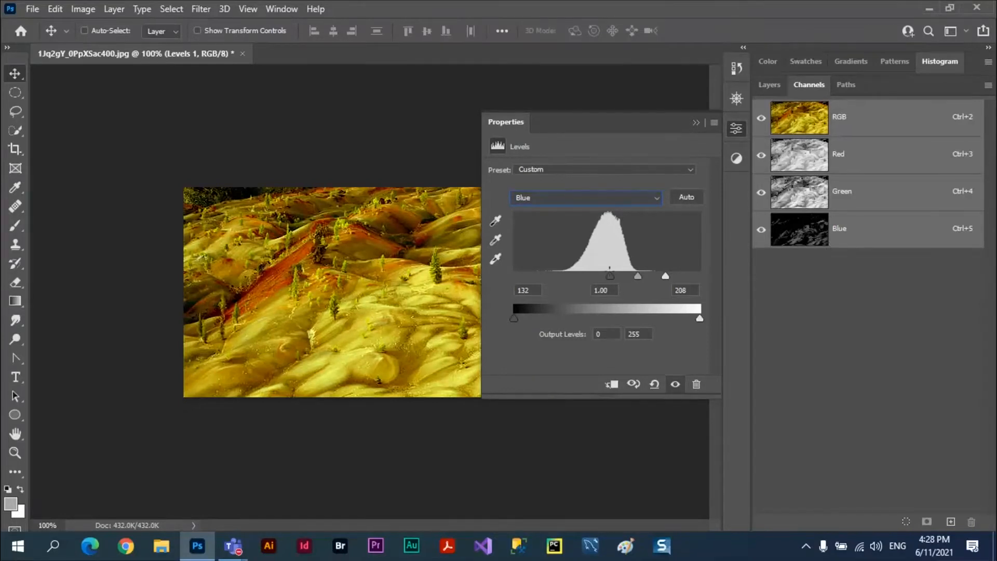
pyautogui.moveTo(610, 274); pyautogui.dragTo(515, 274)
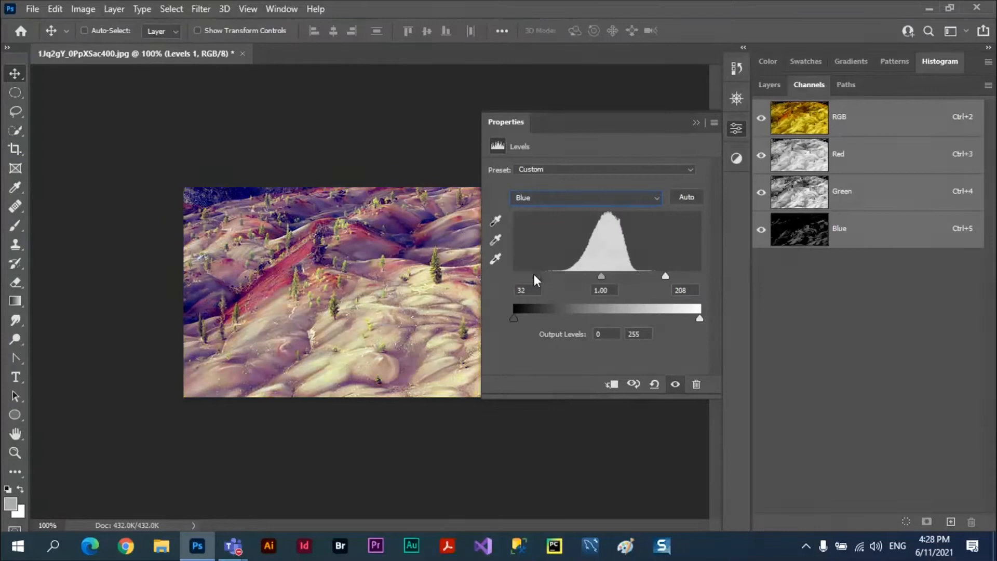
pyautogui.moveTo(591, 273); pyautogui.dragTo(563, 280)
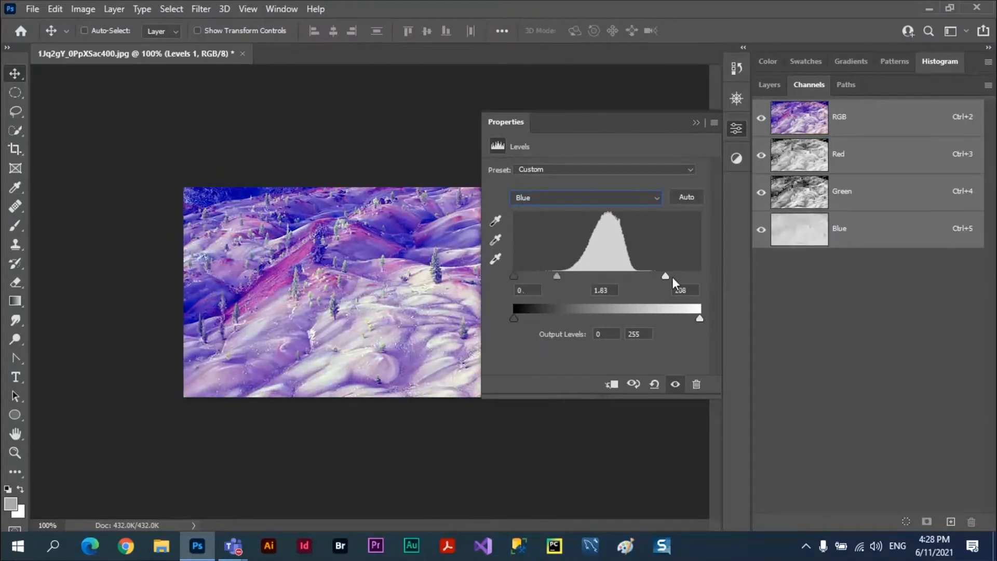
pyautogui.moveTo(663, 278); pyautogui.dragTo(624, 278)
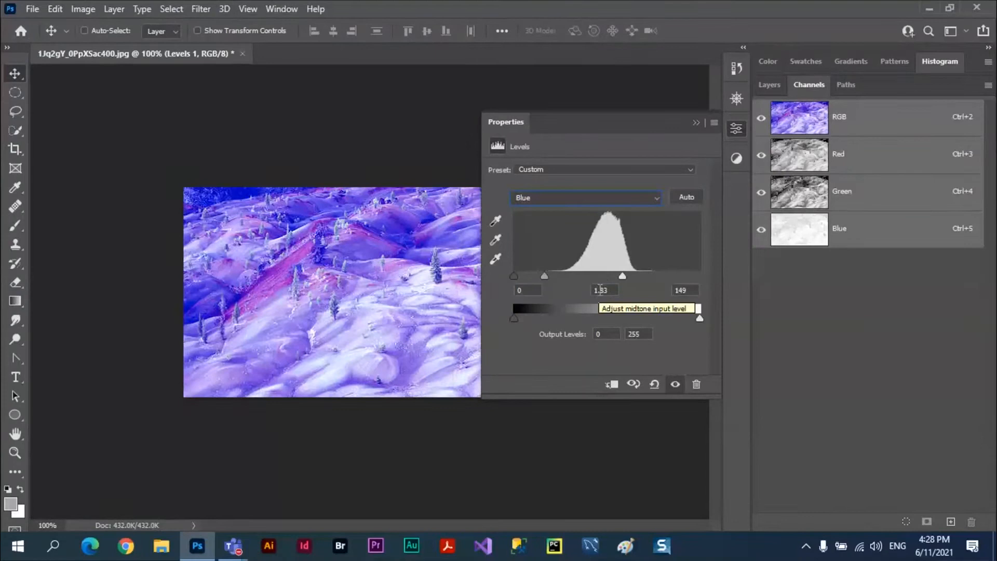
# Step: Apply the automatic Levels correction and undo it
pyautogui.click(688, 198)
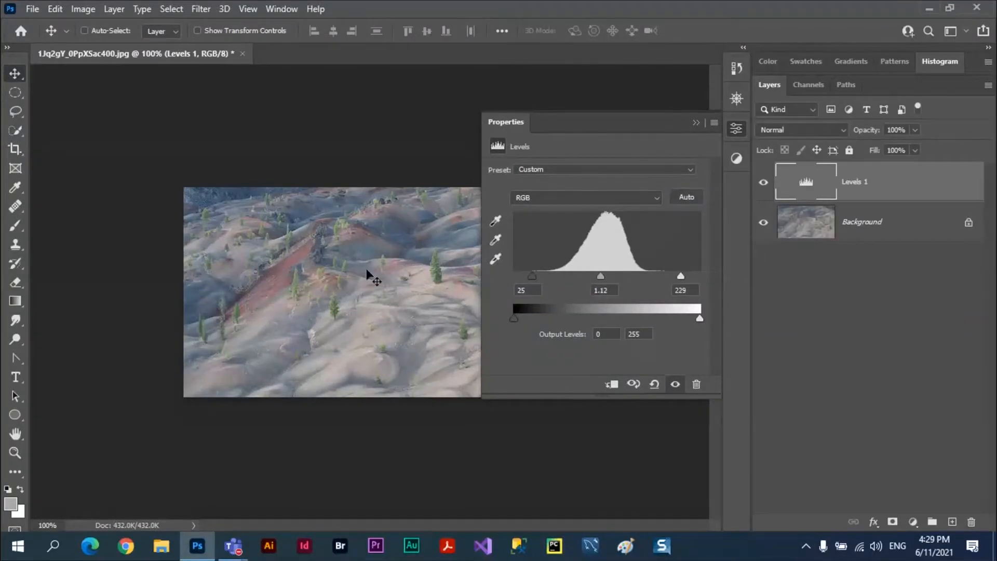
pyautogui.hotkey('ctrl', 'z')
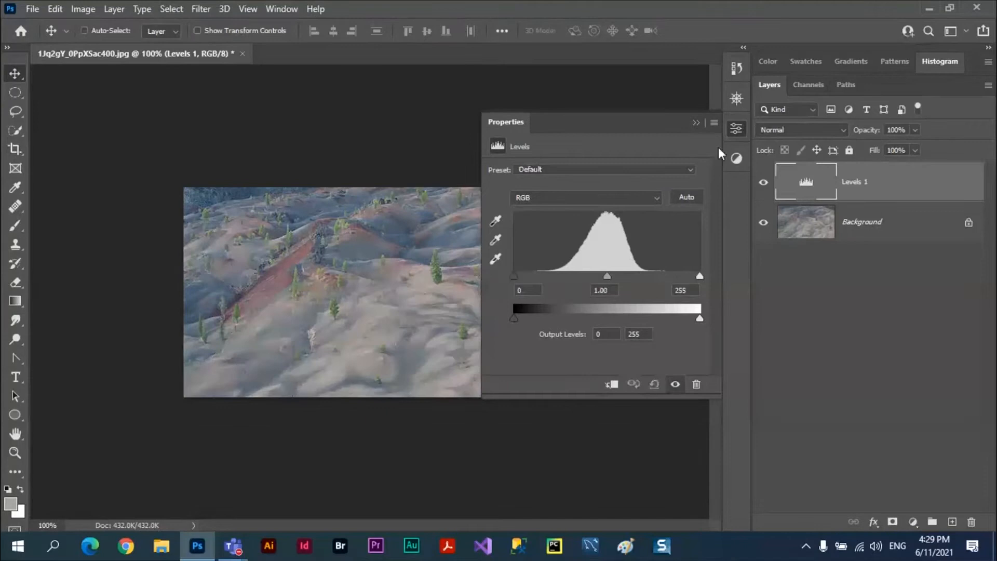
# Step: Open the Levels adjustment's Auto Color Correction Options and close them without changing anything
pyautogui.click(714, 123)
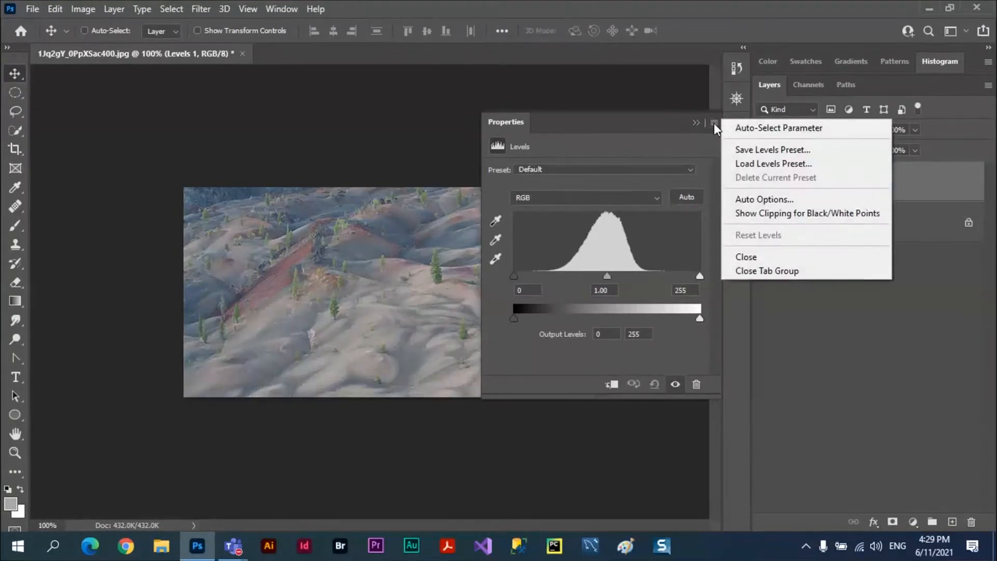
pyautogui.click(791, 201)
pyautogui.click(908, 210)
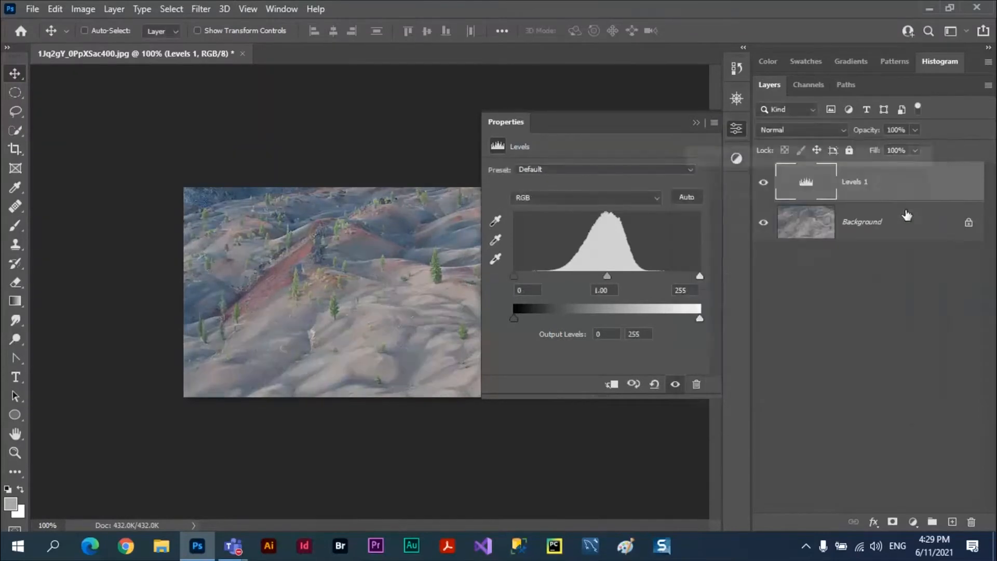
pyautogui.click(685, 199)
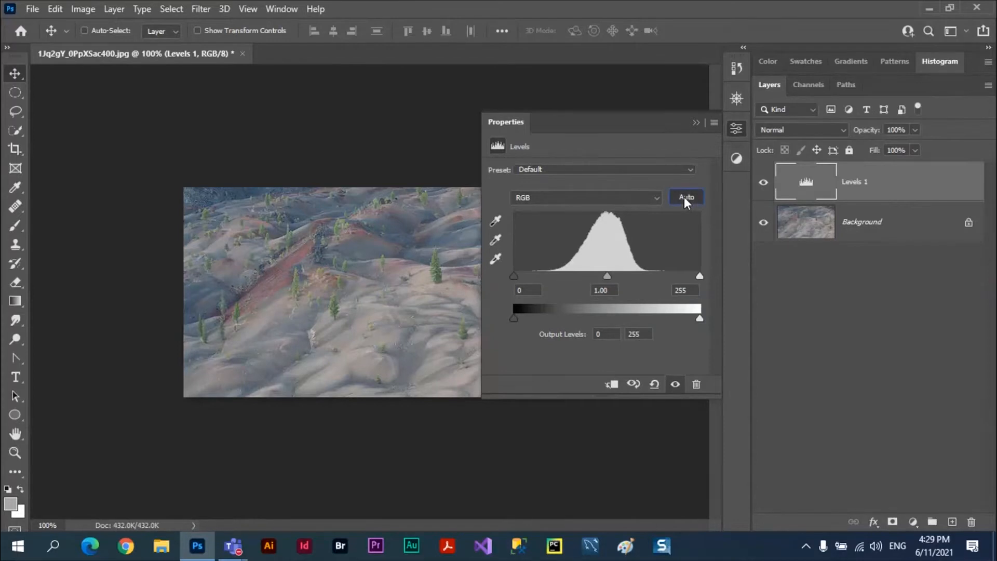
pyautogui.keyDown('alt'); pyautogui.click(685, 198); pyautogui.keyUp('alt')
pyautogui.moveTo(764, 162); pyautogui.dragTo(773, 202)
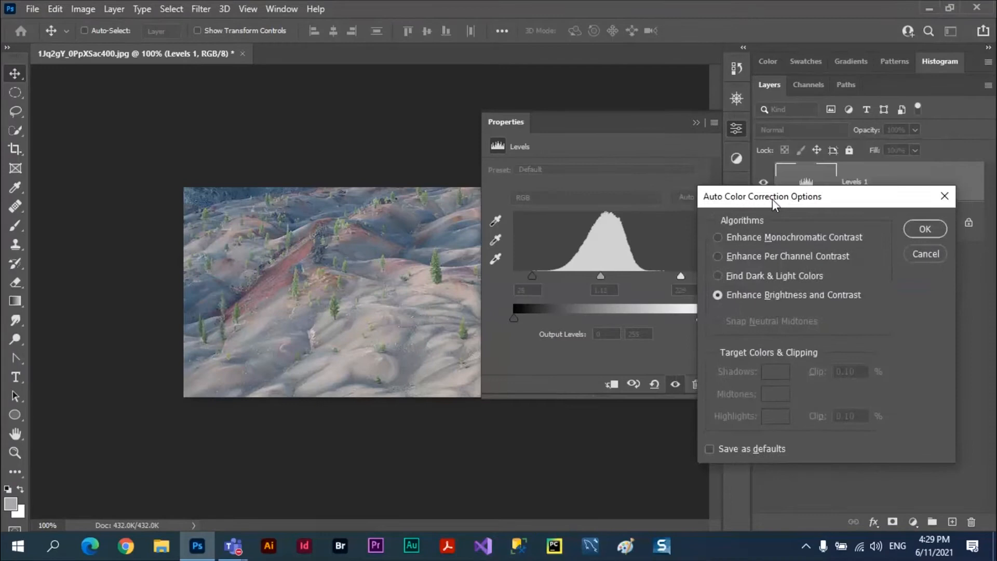
pyautogui.click(944, 198)
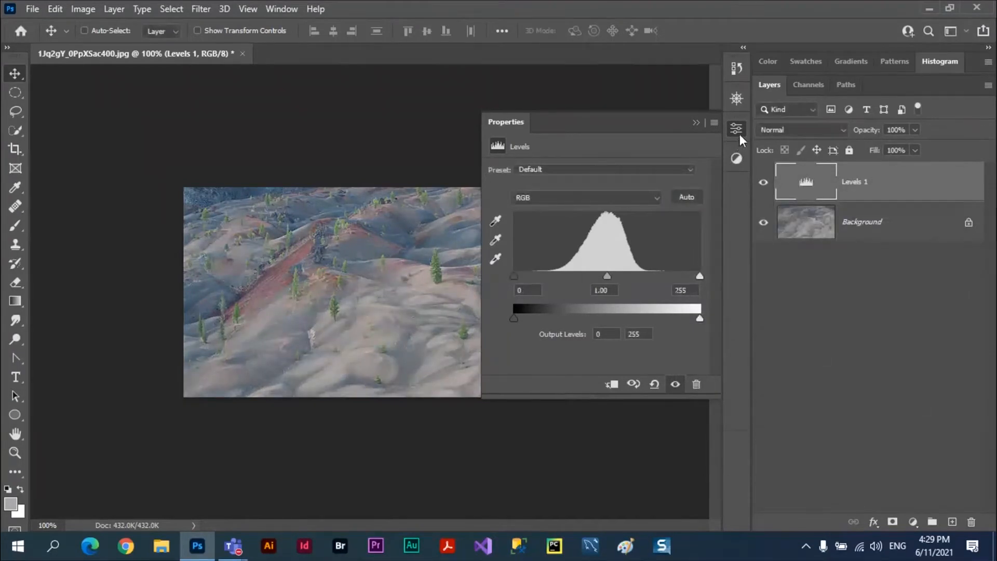
# Step: Reopen the auto correction options and preview Enhance Monochromatic Contrast, Enhance Per Channel Contrast, Find Dark & Light Colors, and Enhance Brightness and Contrast
pyautogui.click(715, 123)
pyautogui.click(765, 200)
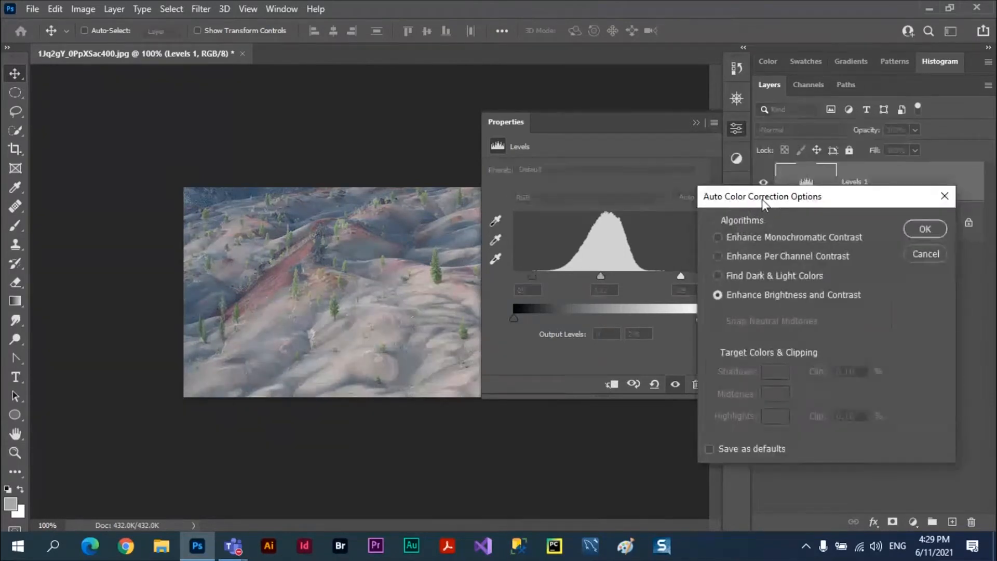
pyautogui.moveTo(762, 198); pyautogui.dragTo(827, 197)
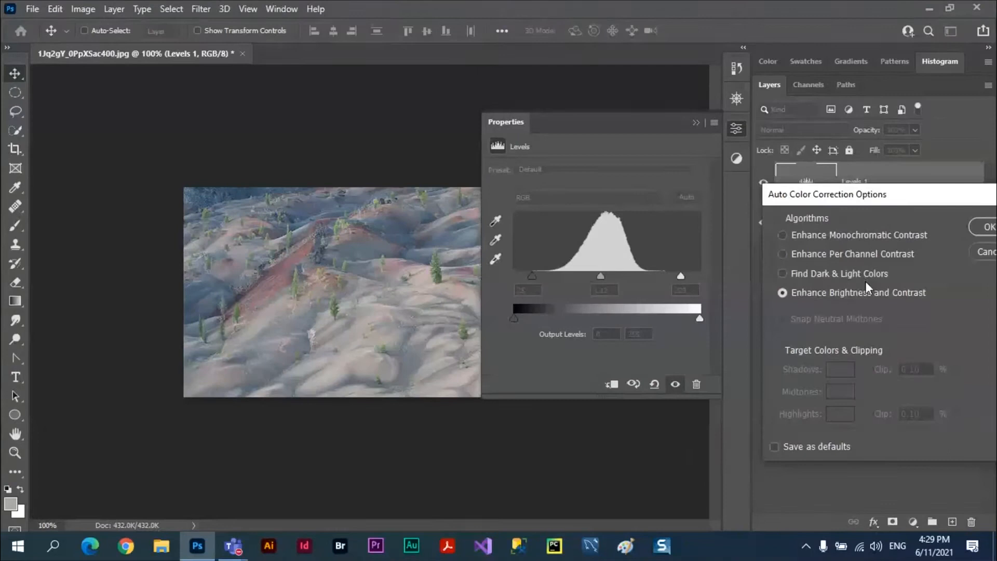
pyautogui.click(83, 9)
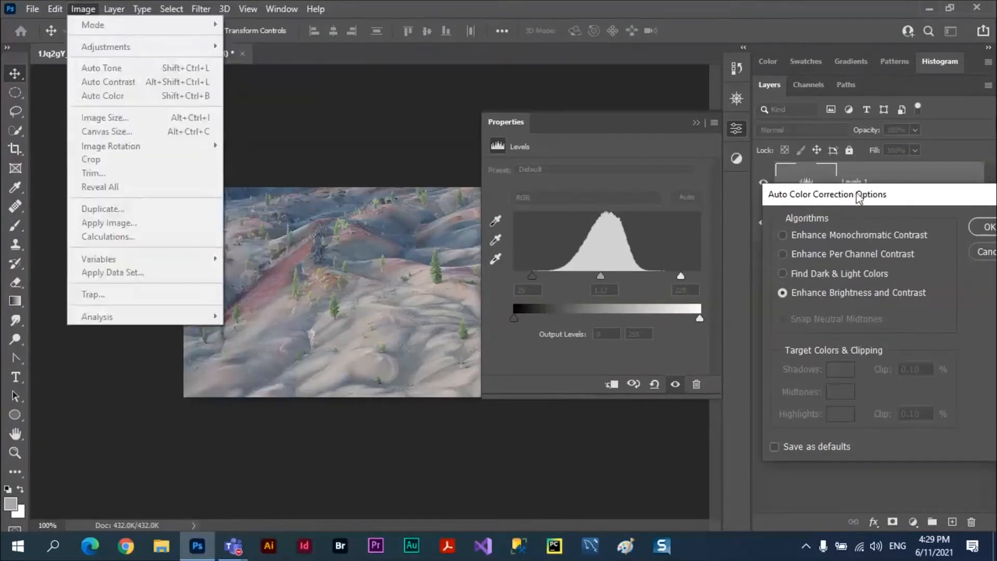
pyautogui.moveTo(858, 199); pyautogui.dragTo(768, 97)
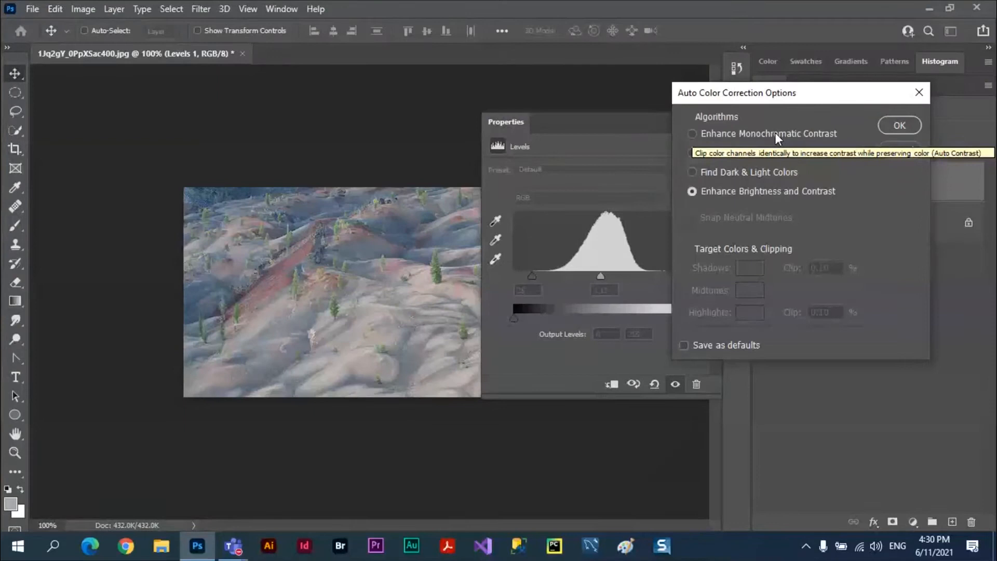
pyautogui.click(693, 133)
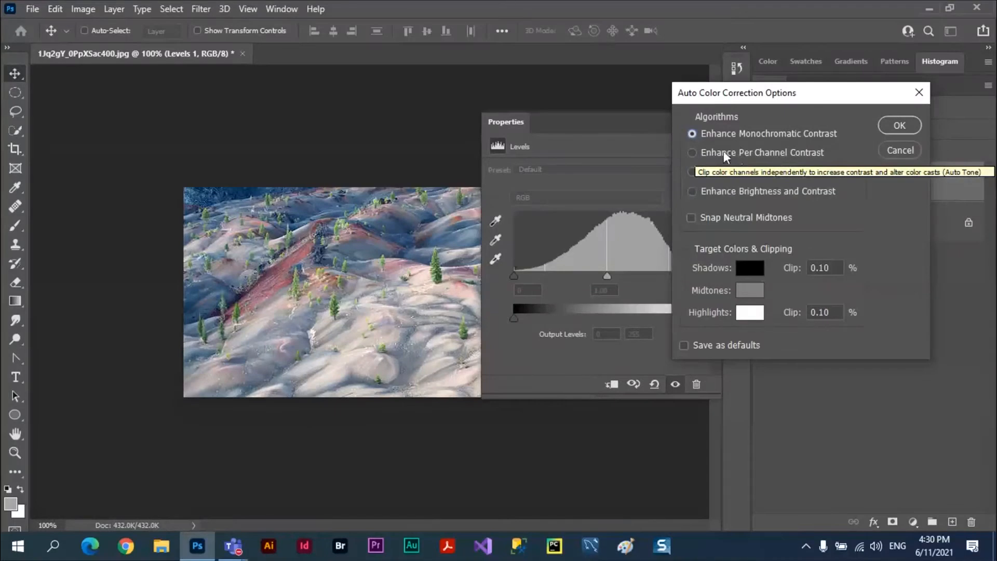
pyautogui.click(693, 152)
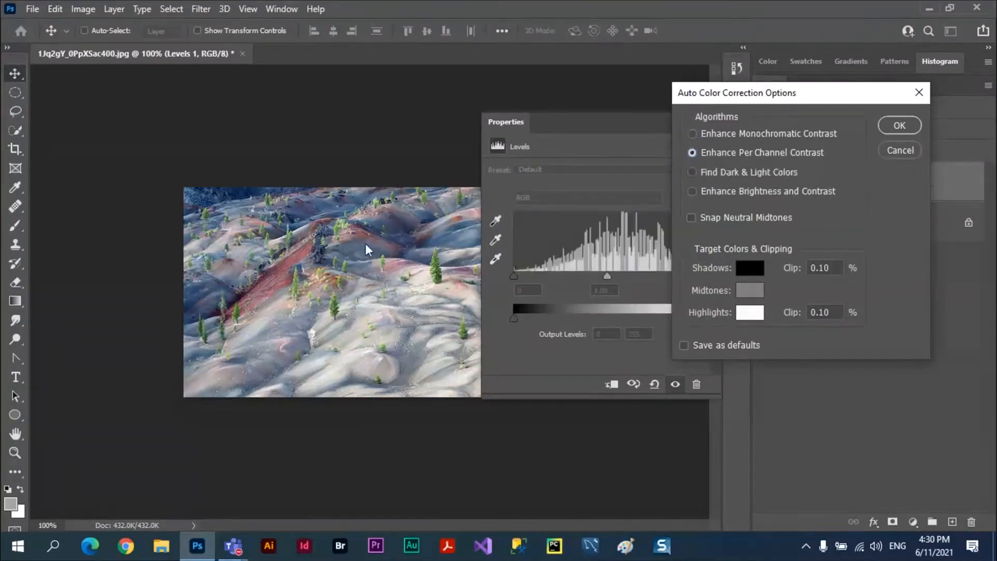
pyautogui.click(777, 132)
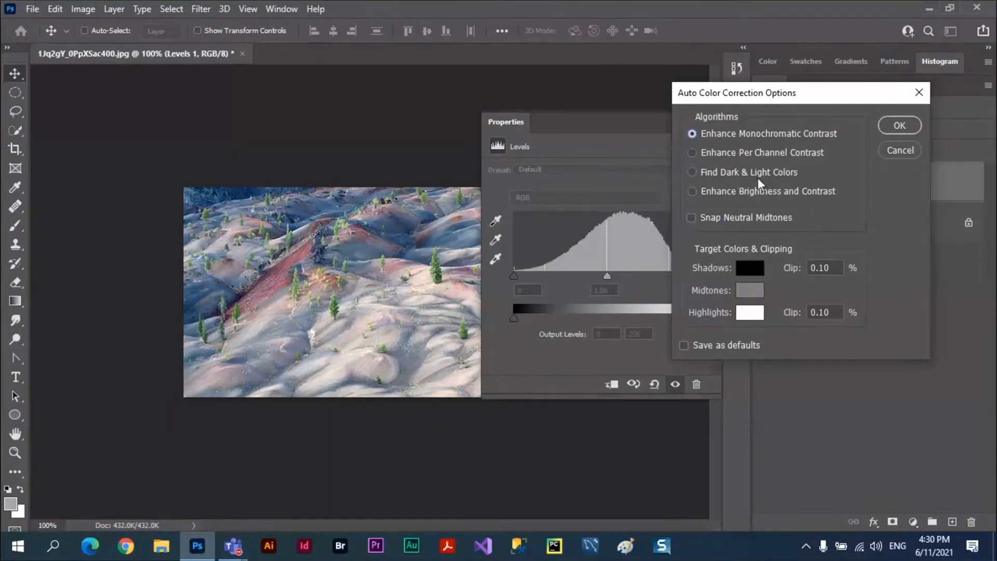
pyautogui.click(759, 154)
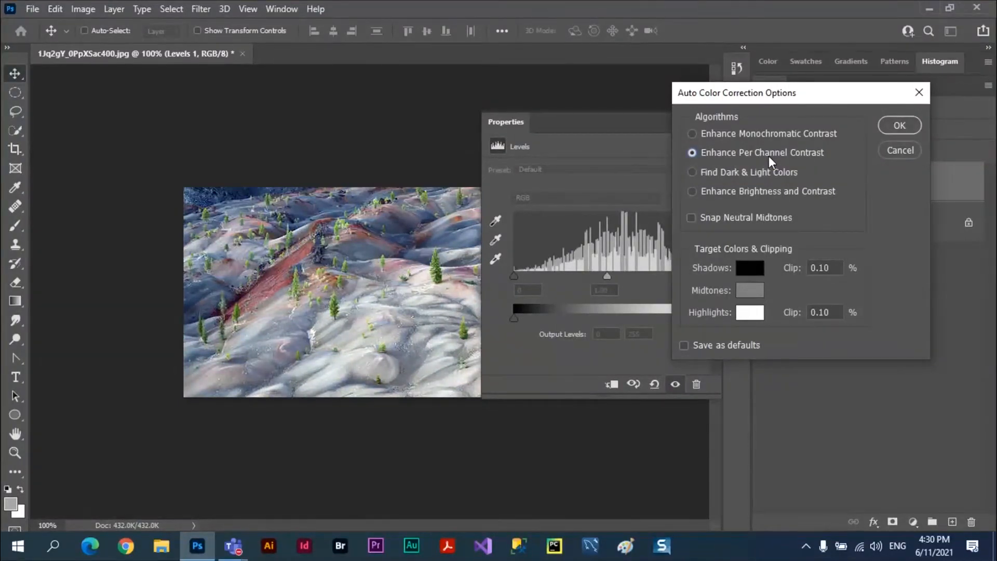
pyautogui.click(777, 176)
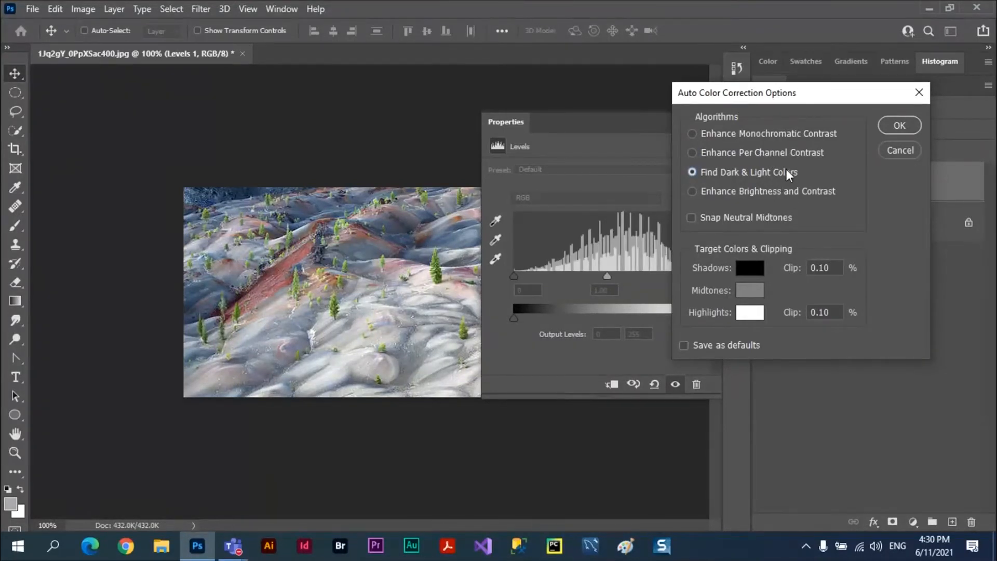
pyautogui.click(693, 192)
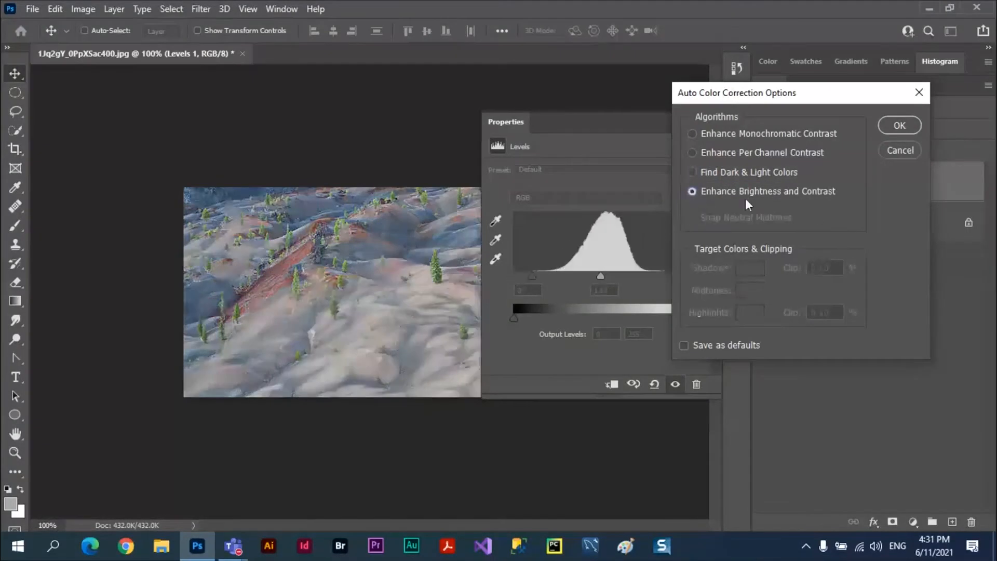
# Step: Compare the auto correction algorithms again, ending on Enhance Per Channel Contrast with Snap Neutral Midtones enabled
pyautogui.click(694, 134)
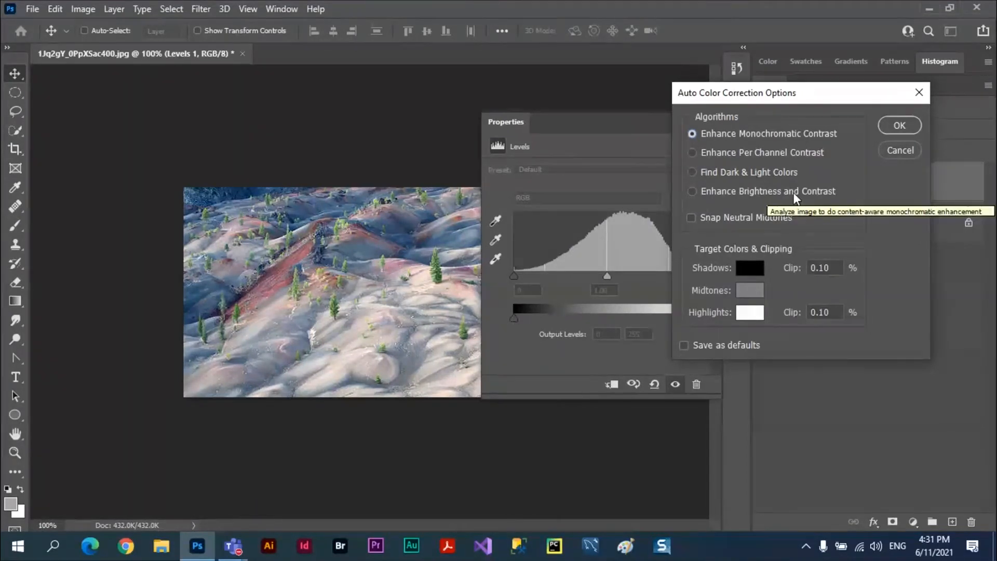
pyautogui.click(693, 192)
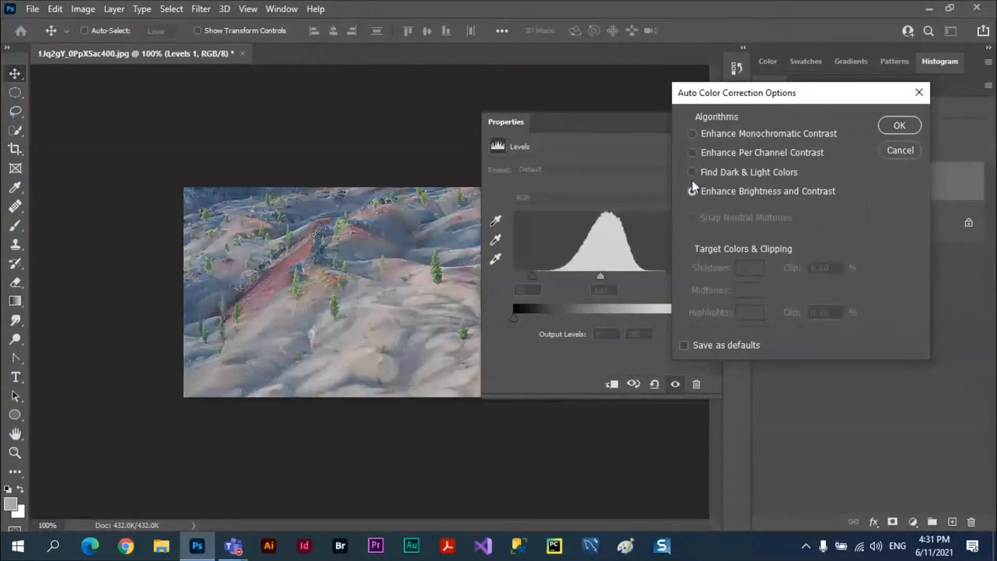
pyautogui.click(693, 173)
pyautogui.click(693, 152)
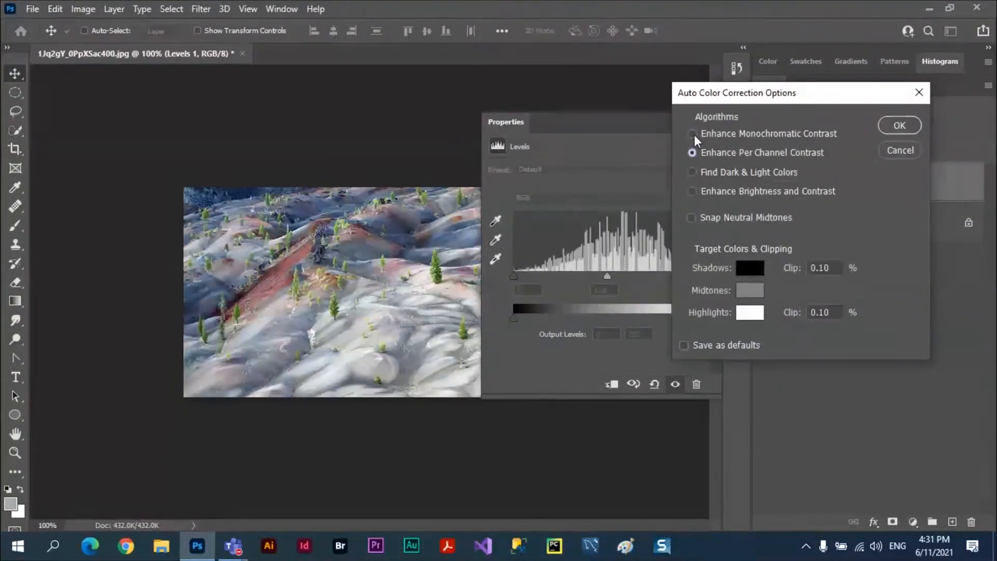
pyautogui.click(693, 134)
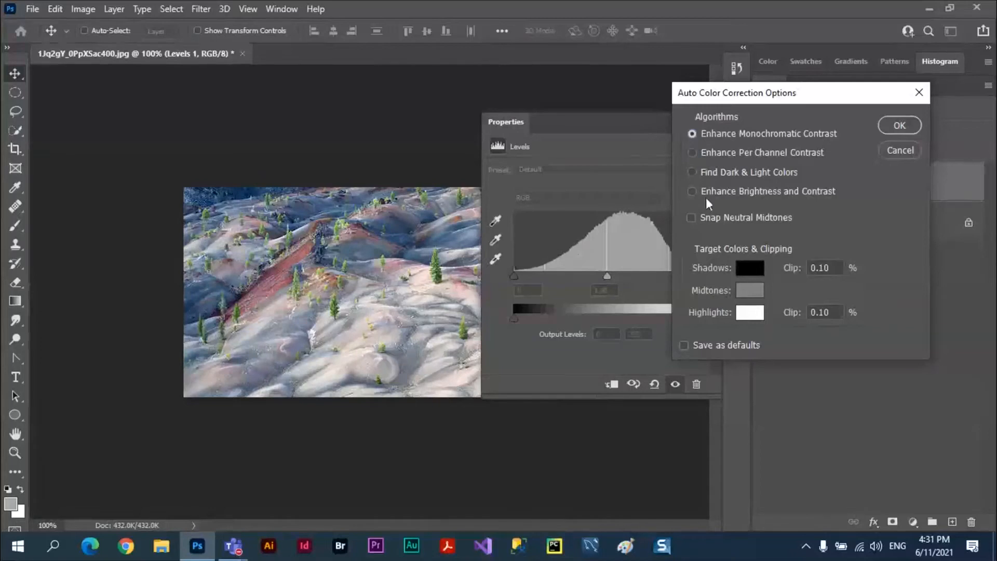
pyautogui.click(691, 217)
pyautogui.click(693, 152)
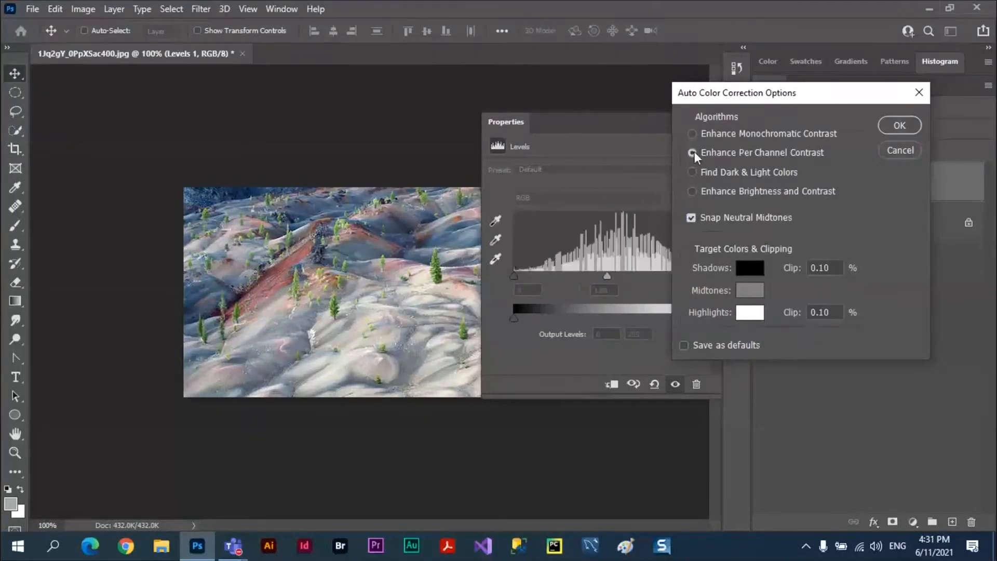
pyautogui.click(693, 218)
pyautogui.click(693, 217)
# Step: Set the auto correction's target shadow color to saturated blue and disable Snap Neutral Midtones
pyautogui.click(749, 270)
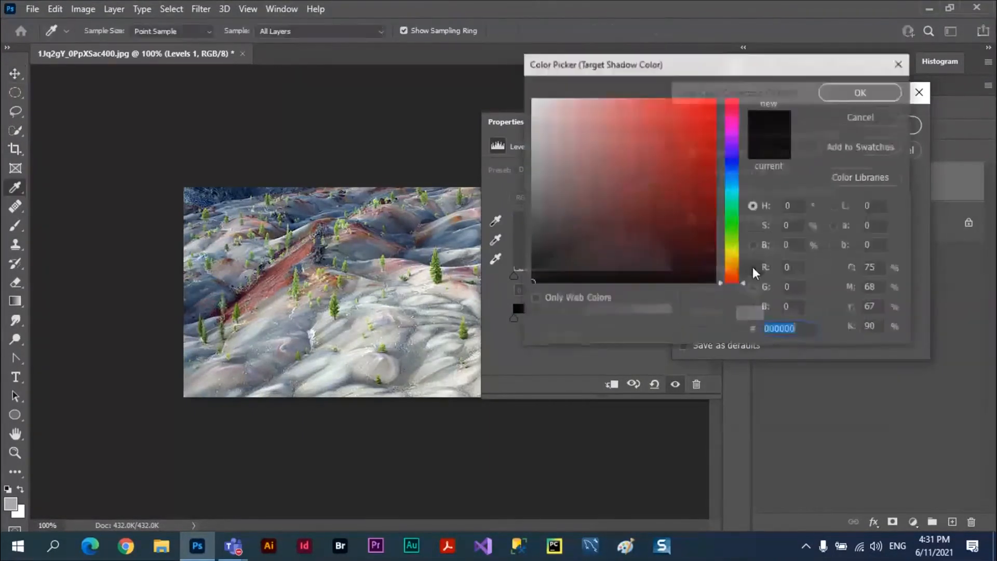
pyautogui.click(733, 162)
pyautogui.click(852, 93)
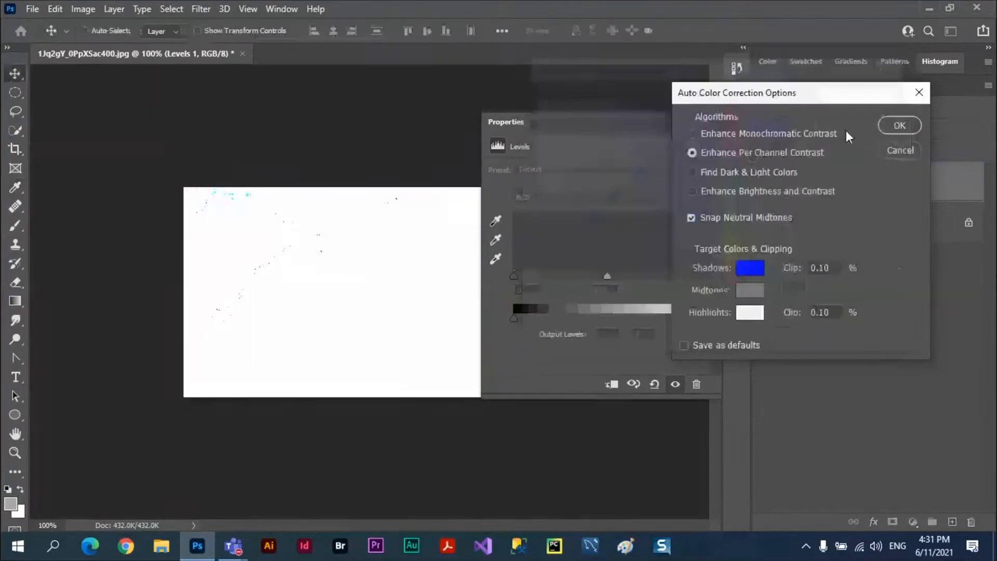
pyautogui.click(693, 217)
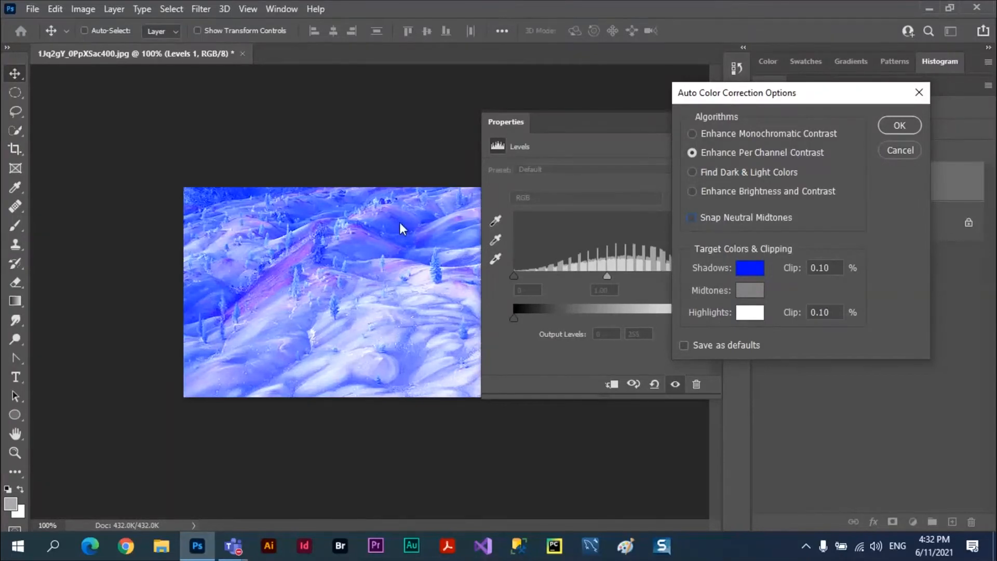
# Step: Set the auto correction's target highlight color to a bright saturated green
pyautogui.click(756, 314)
pyautogui.write('3cff00')
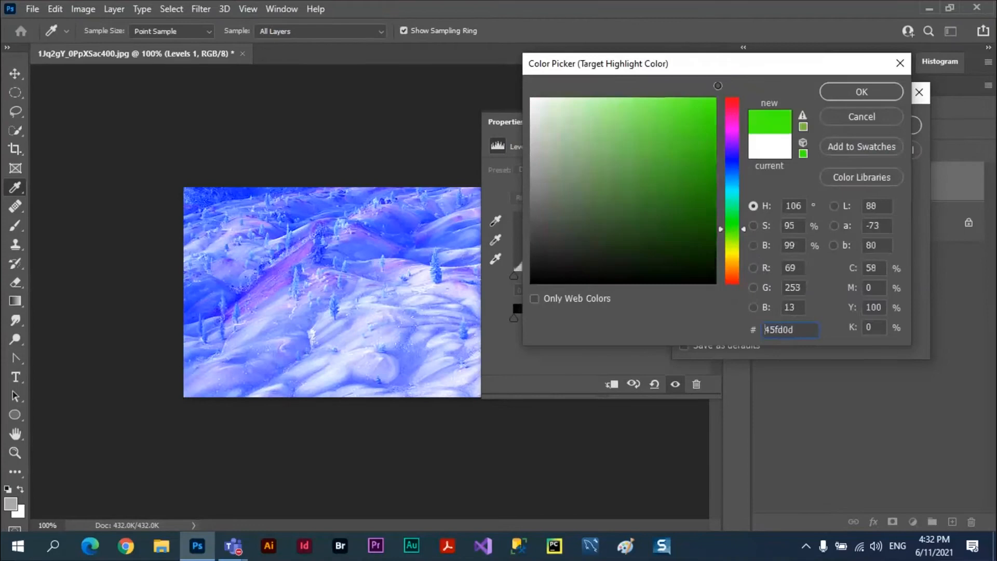
pyautogui.click(861, 98)
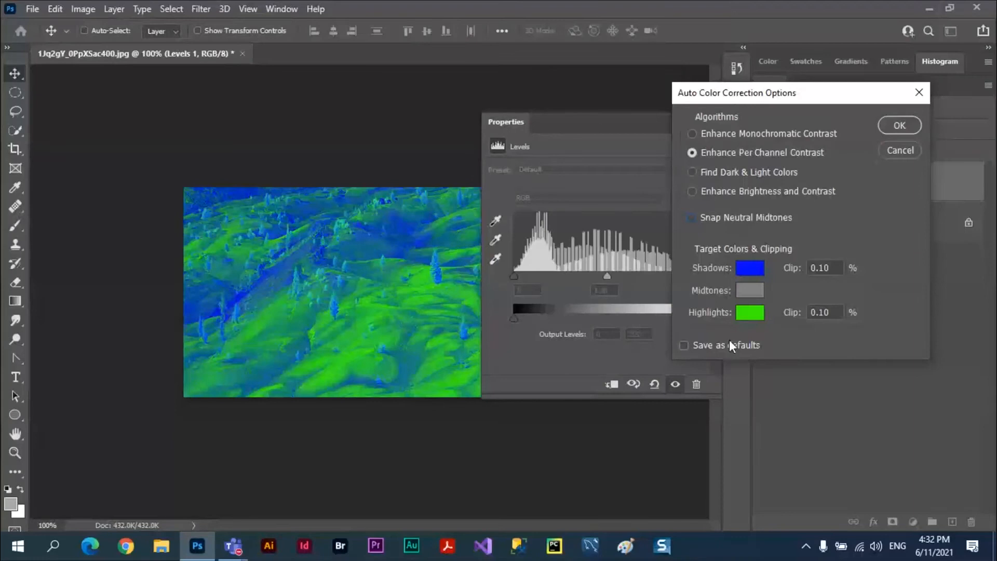
# Step: Try a midtone target color with the hue set to 172, and cancel the auto color correction options
pyautogui.click(756, 290)
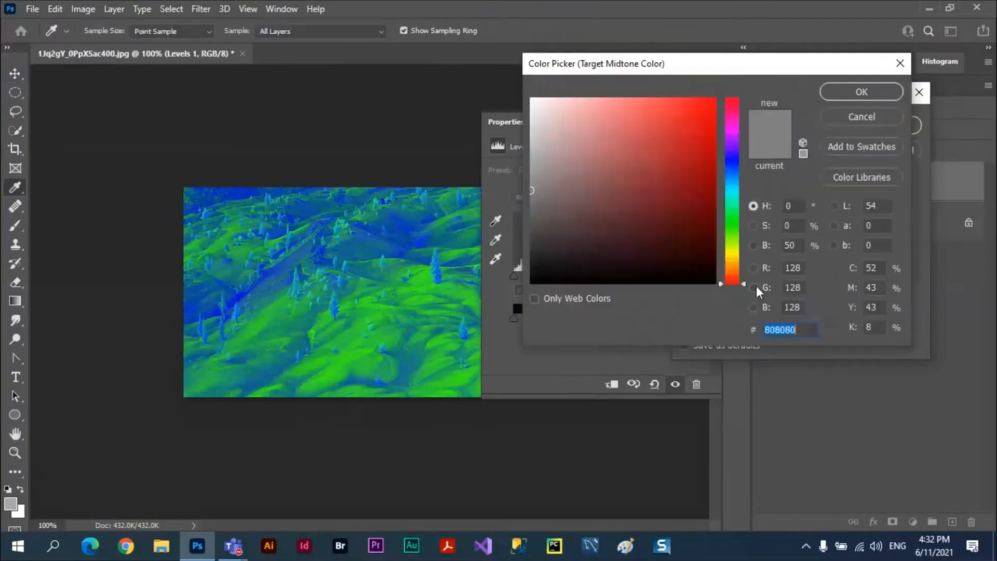
pyautogui.click(736, 197)
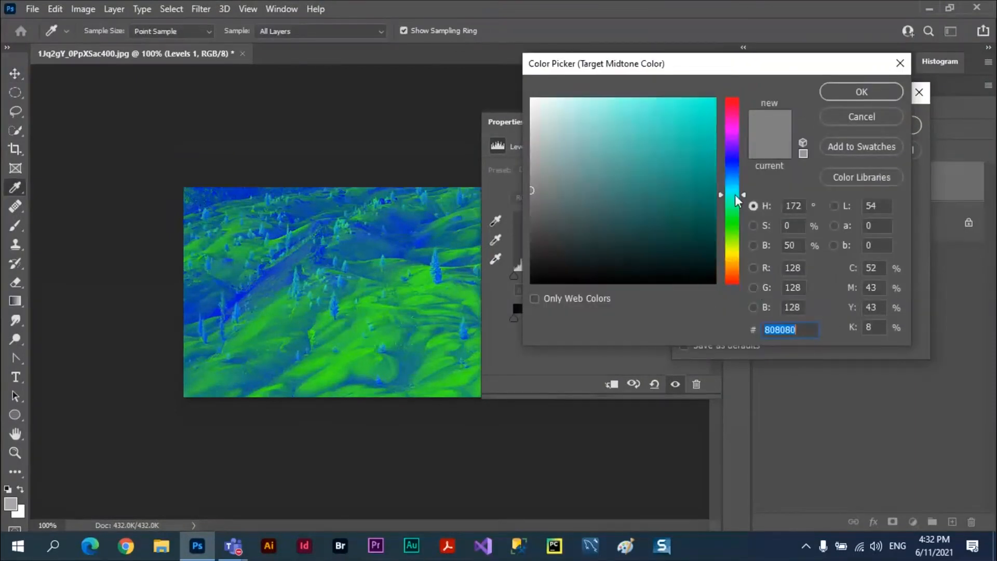
pyautogui.click(863, 91)
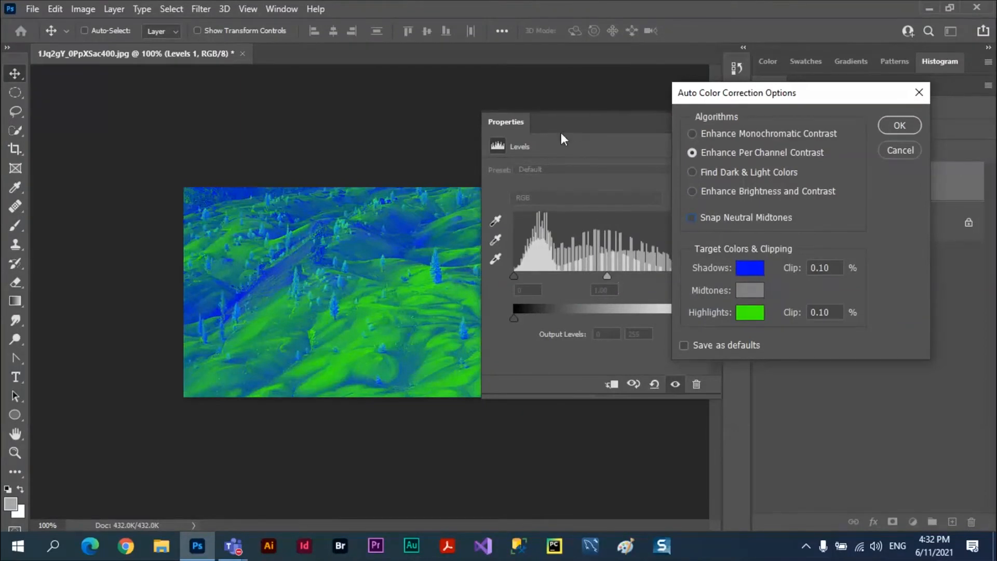
pyautogui.click(894, 154)
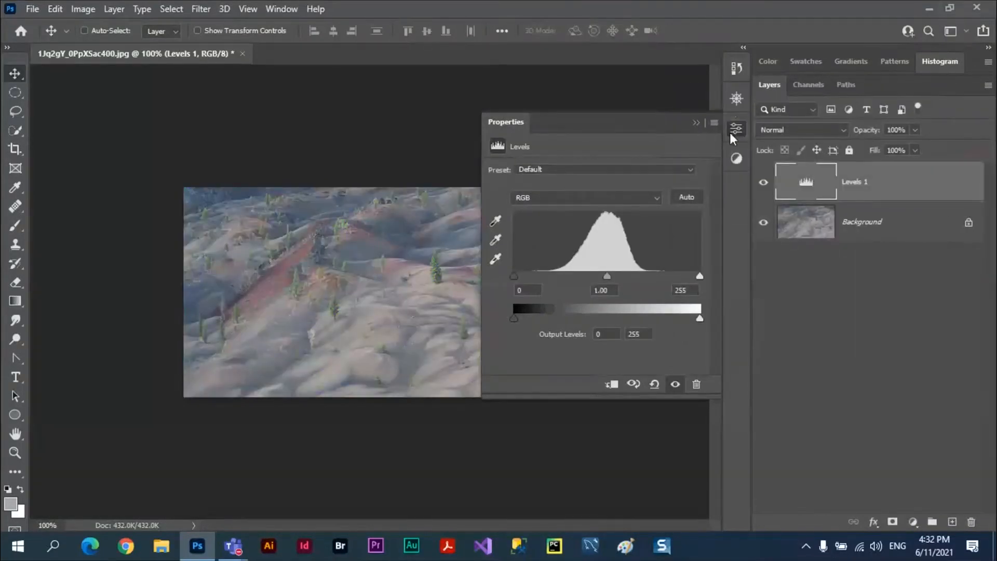
# Step: Close the landscape image and open the recent storm-cloud image fdf6c6faa04ffddfa3ced81c6de4a047.jpg
pyautogui.click(733, 131)
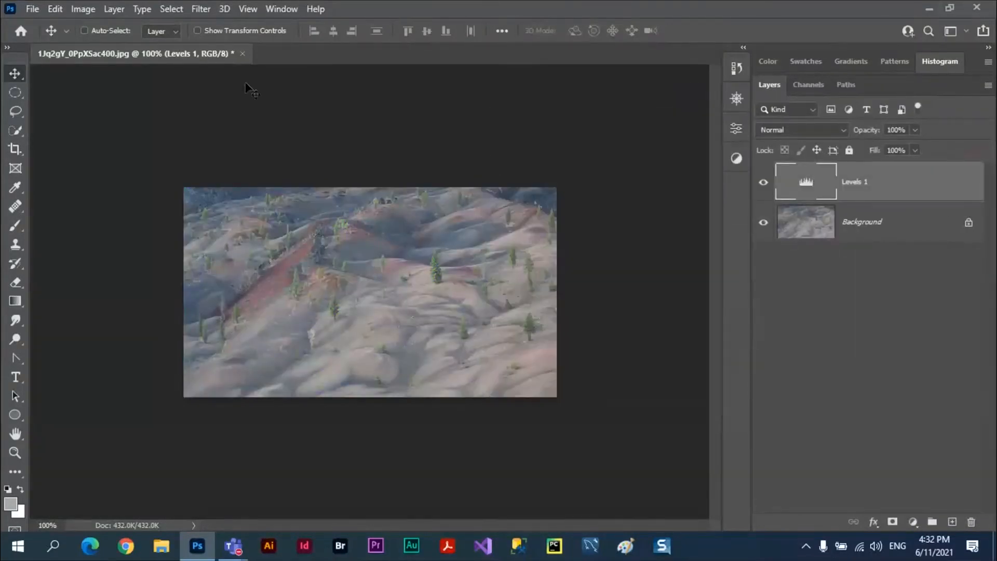
pyautogui.click(242, 54)
pyautogui.click(486, 212)
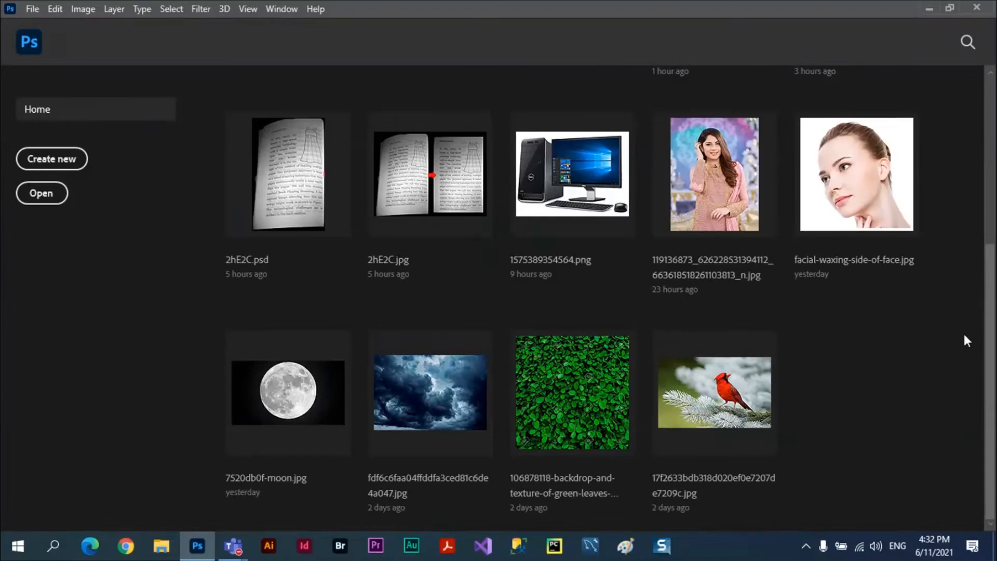
pyautogui.click(434, 385)
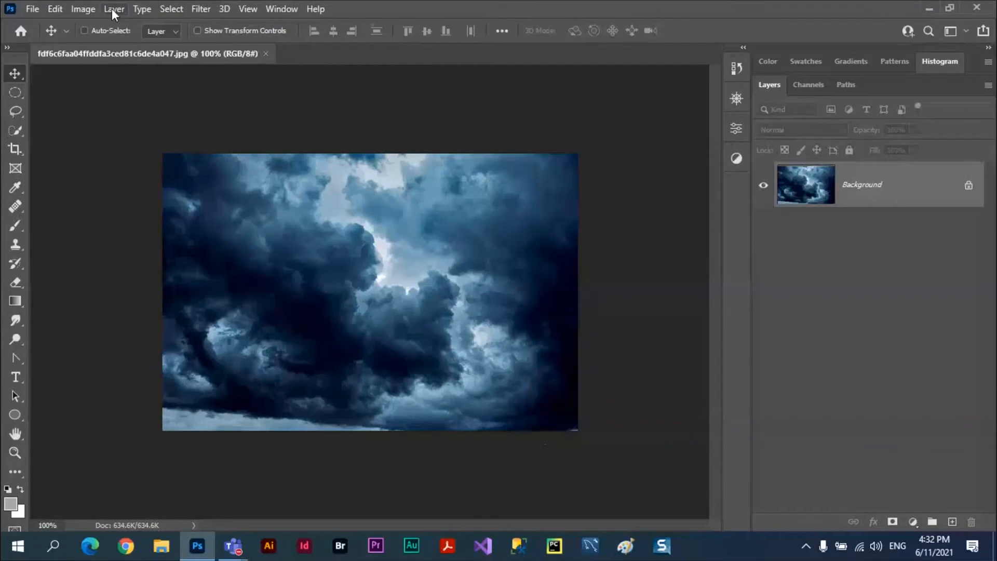
# Step: Add a Levels adjustment layer to the storm-cloud image and try its shadow input level, leaving it at 0
pyautogui.click(89, 9)
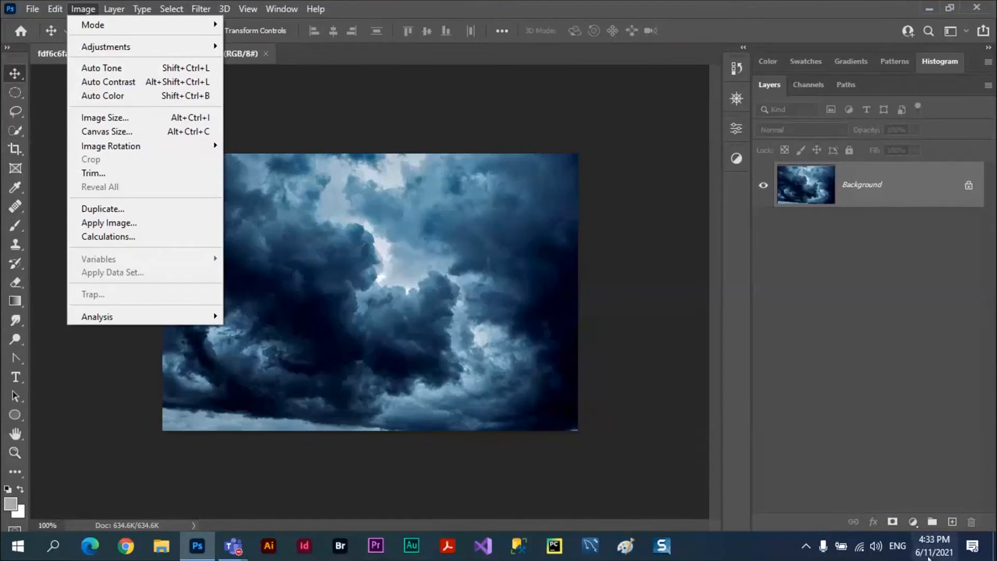
pyautogui.click(913, 521)
pyautogui.click(927, 327)
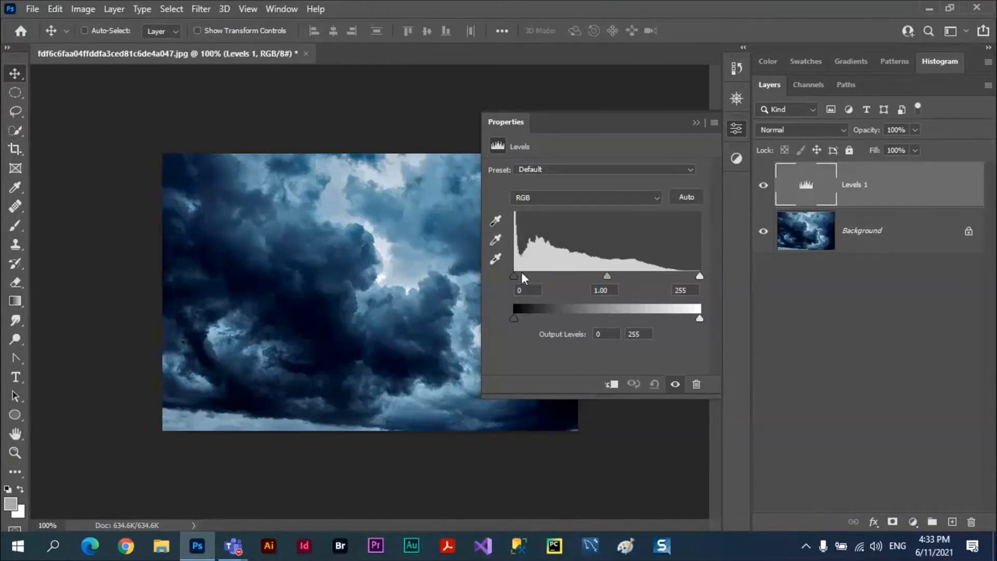
pyautogui.moveTo(522, 274); pyautogui.dragTo(493, 272)
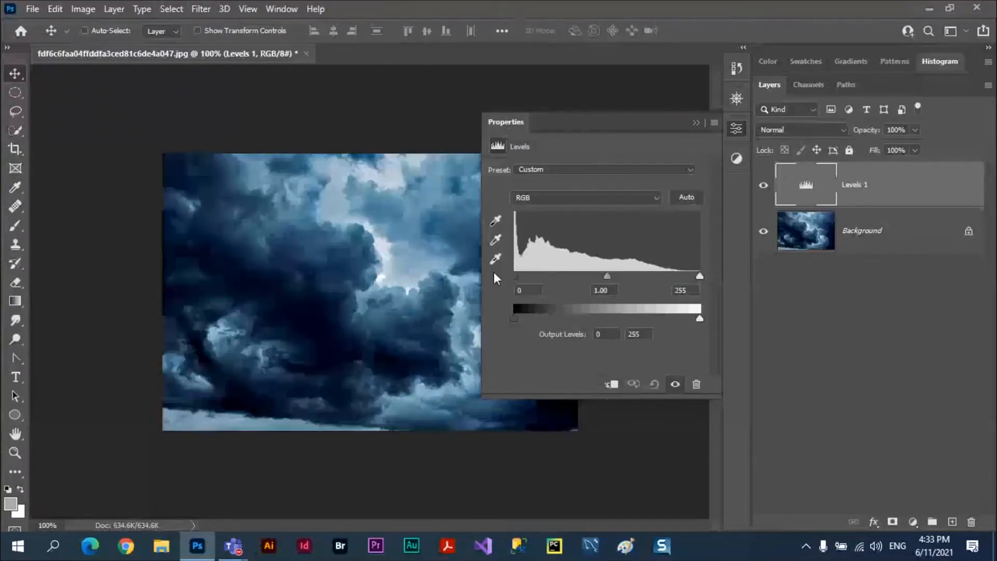
# Step: Set the storm-cloud Levels to input shadows 0, input highlights 204 and output shadows 11, and collapse the adjustment's properties
pyautogui.moveTo(513, 319); pyautogui.dragTo(538, 318)
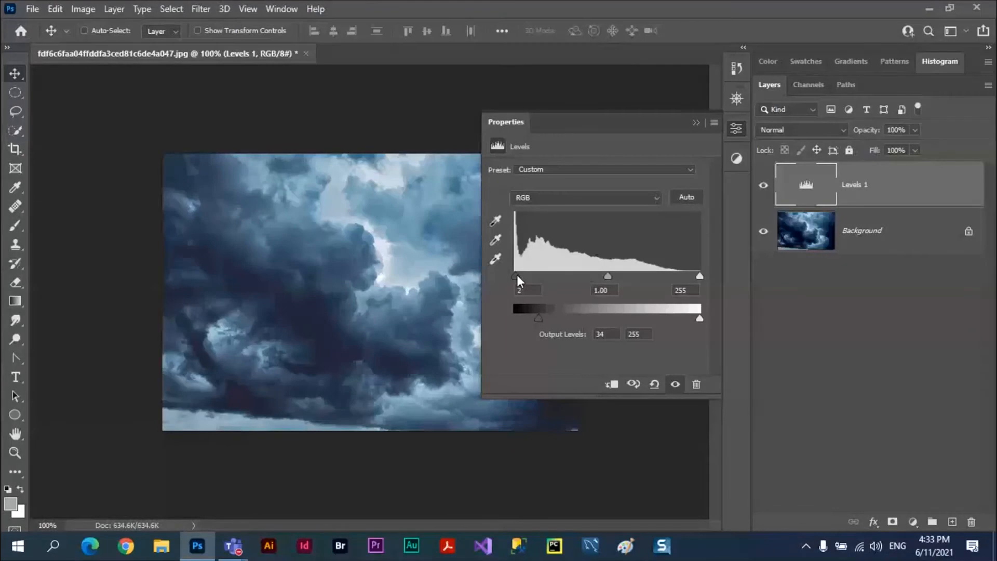
pyautogui.moveTo(516, 275)
pyautogui.mouseDown()
pyautogui.moveTo(538, 273)
pyautogui.moveTo(514, 275)
pyautogui.mouseUp()
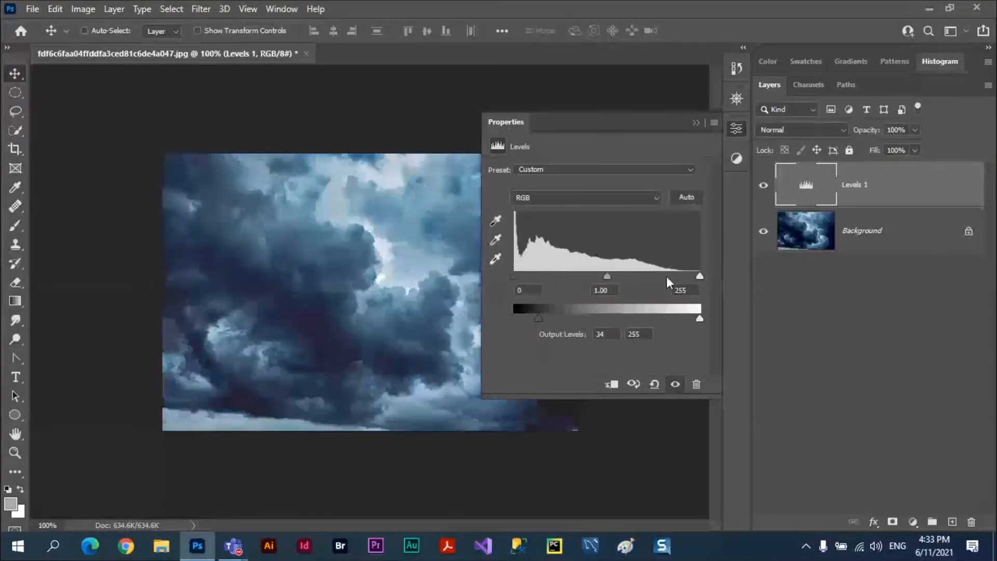
pyautogui.moveTo(700, 277); pyautogui.dragTo(662, 277)
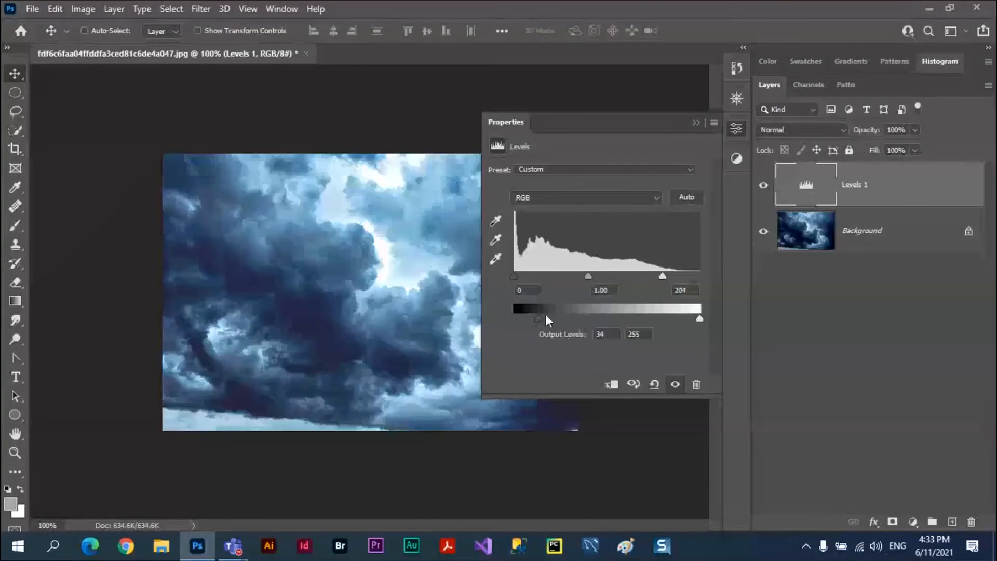
pyautogui.moveTo(538, 318); pyautogui.dragTo(521, 318)
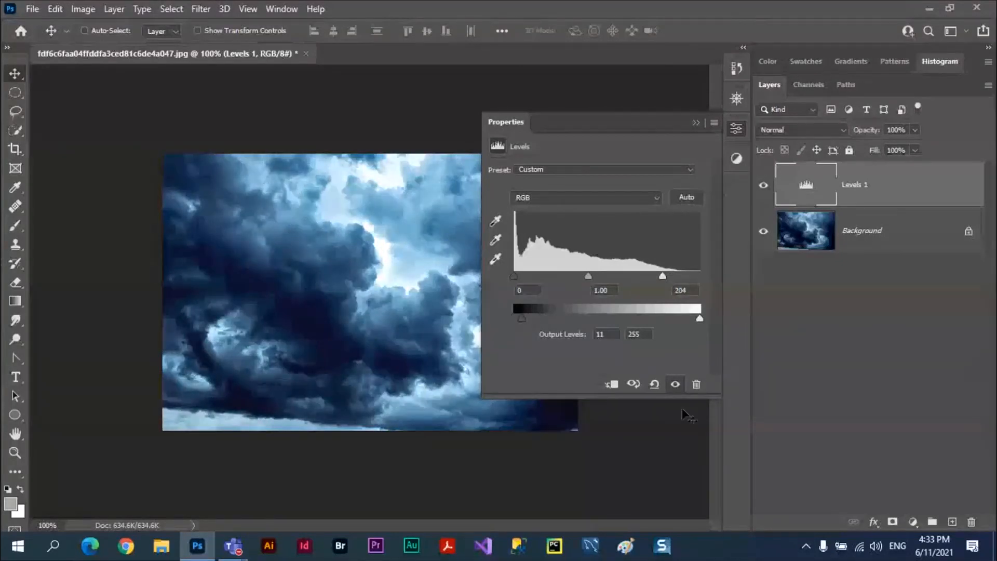
pyautogui.click(696, 122)
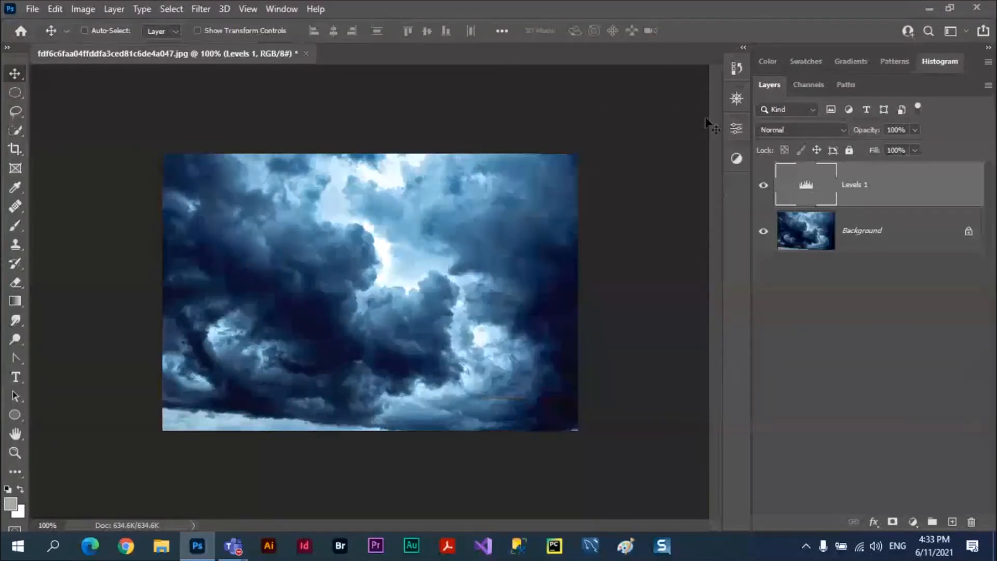
# Step: Close the storm-cloud image without saving and look through the recent files
pyautogui.click(307, 54)
pyautogui.click(501, 214)
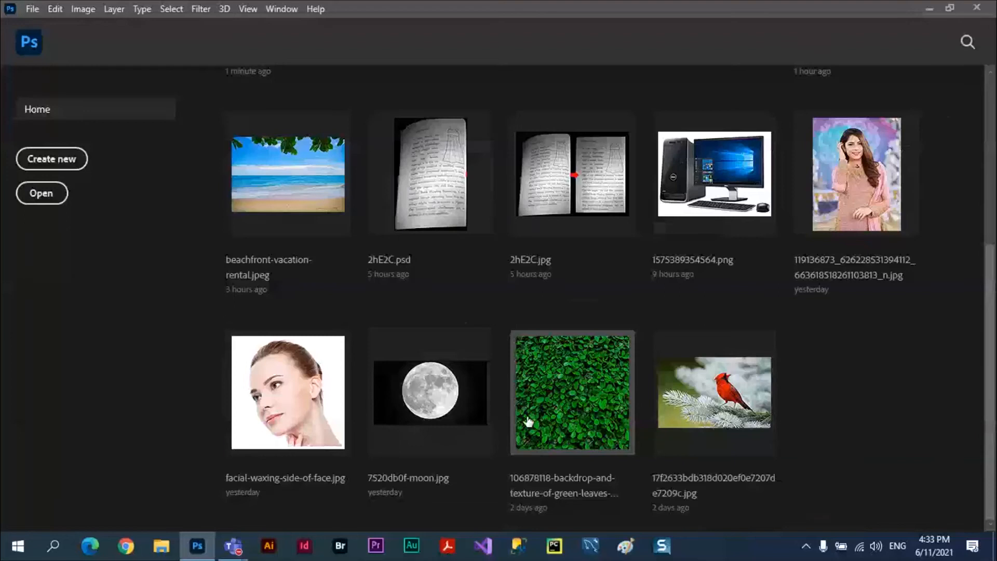
pyautogui.scroll(5, 529, 421)
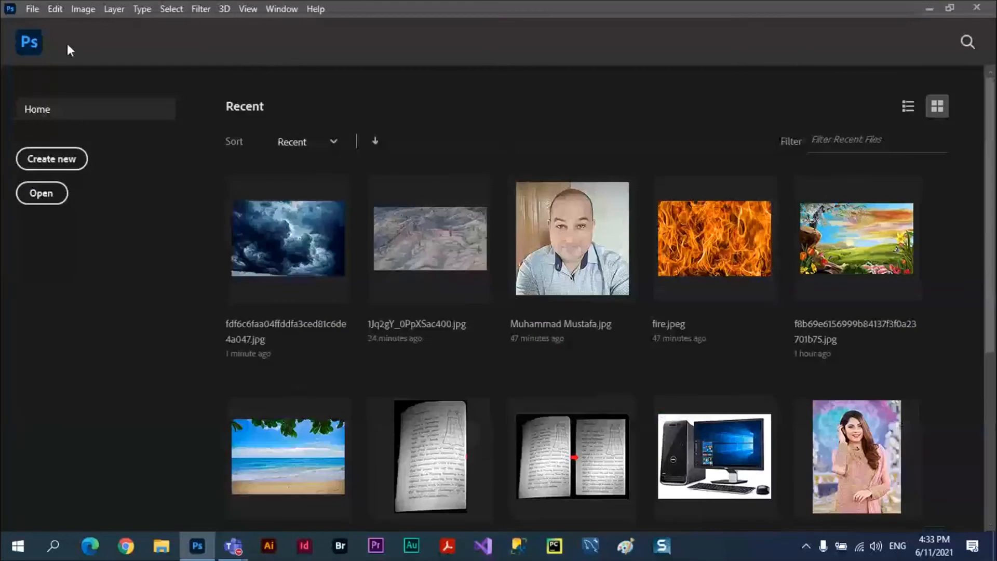
# Step: Switch to Adobe Bridge and open unnamed.jpg, the portrait of two women, from the Photoshop Stuff folder
pyautogui.click(32, 9)
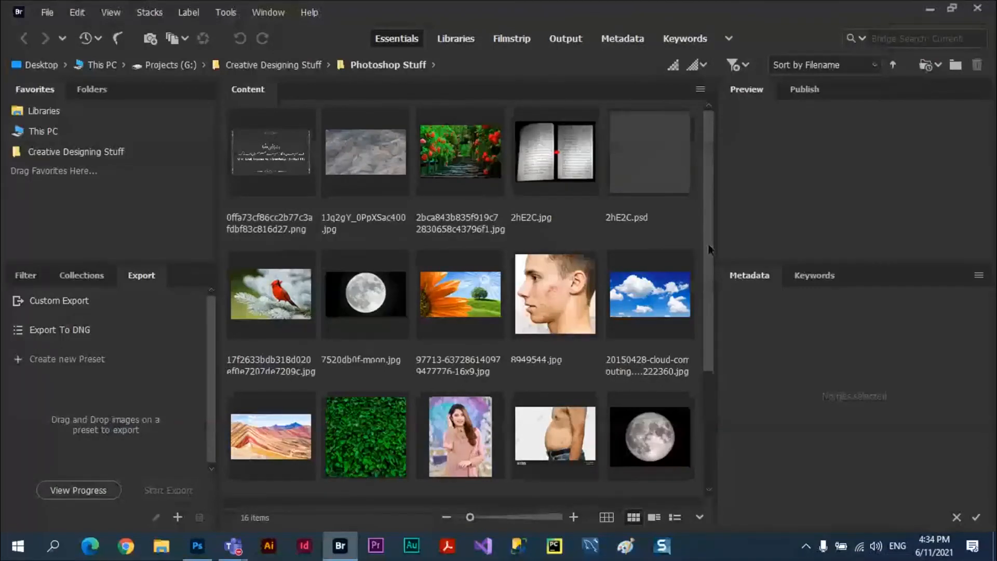
pyautogui.scroll(-5, 671, 384)
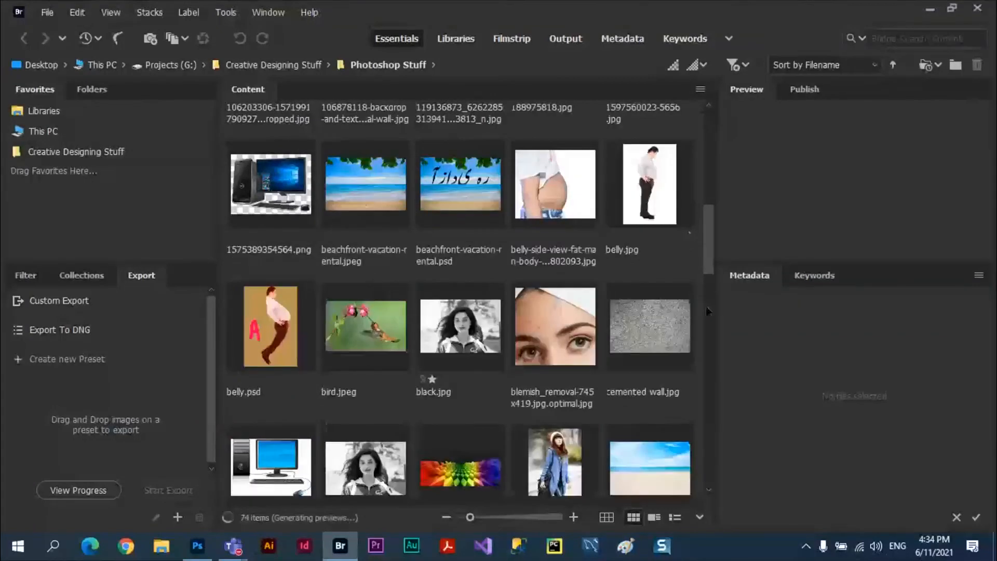
pyautogui.scroll(-5, 708, 311)
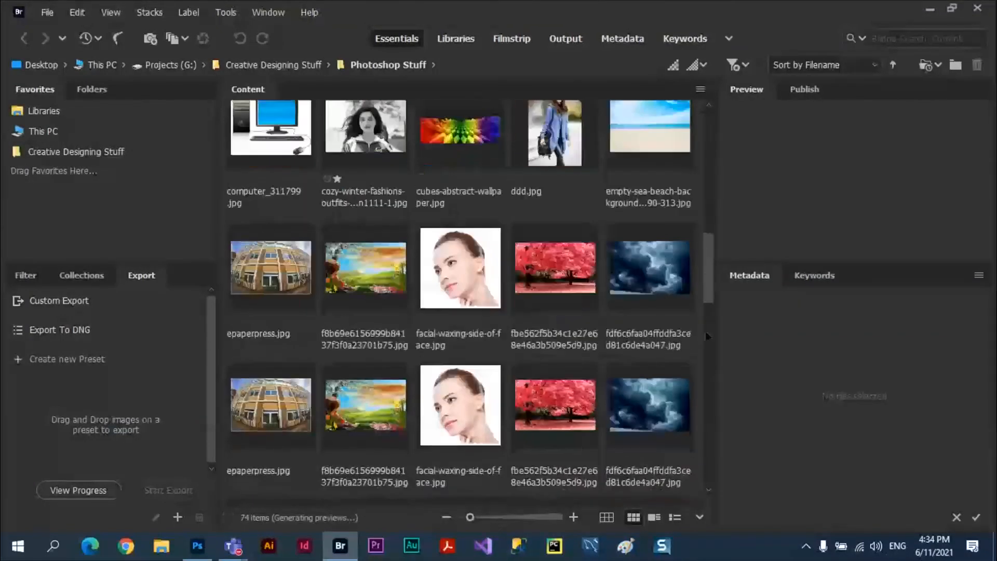
pyautogui.scroll(-7, 704, 355)
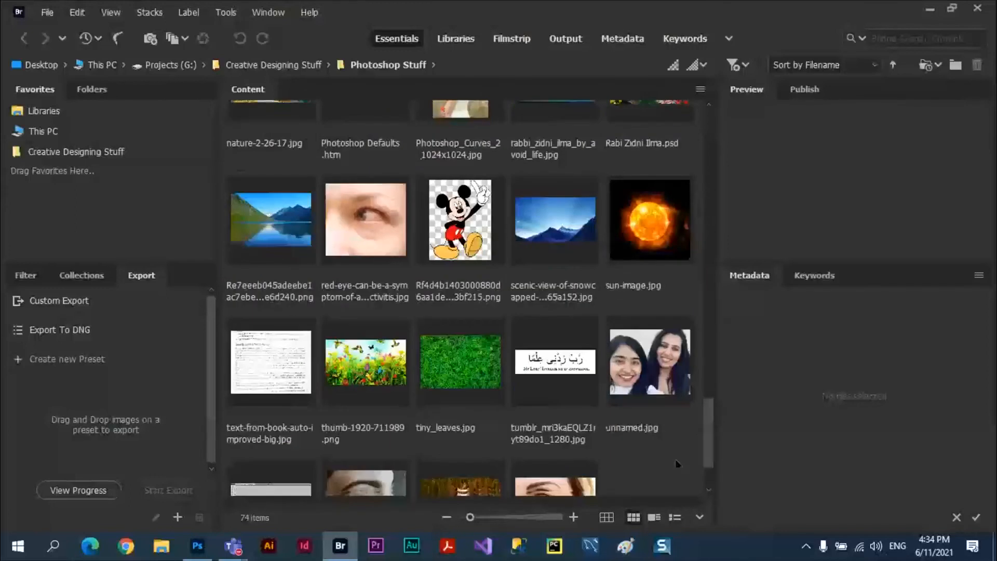
pyautogui.scroll(-2, 677, 463)
pyautogui.click(643, 277)
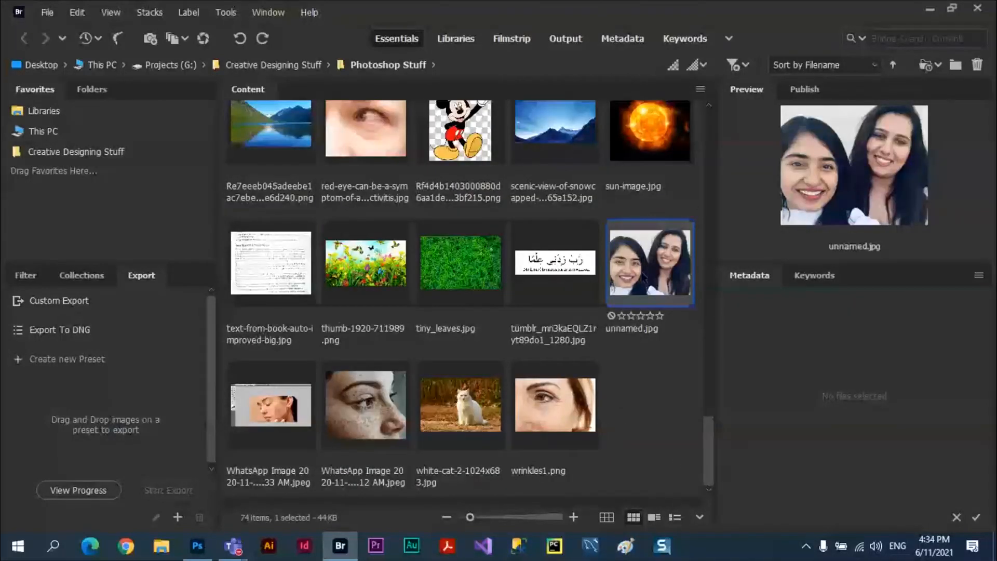
pyautogui.doubleClick(643, 276)
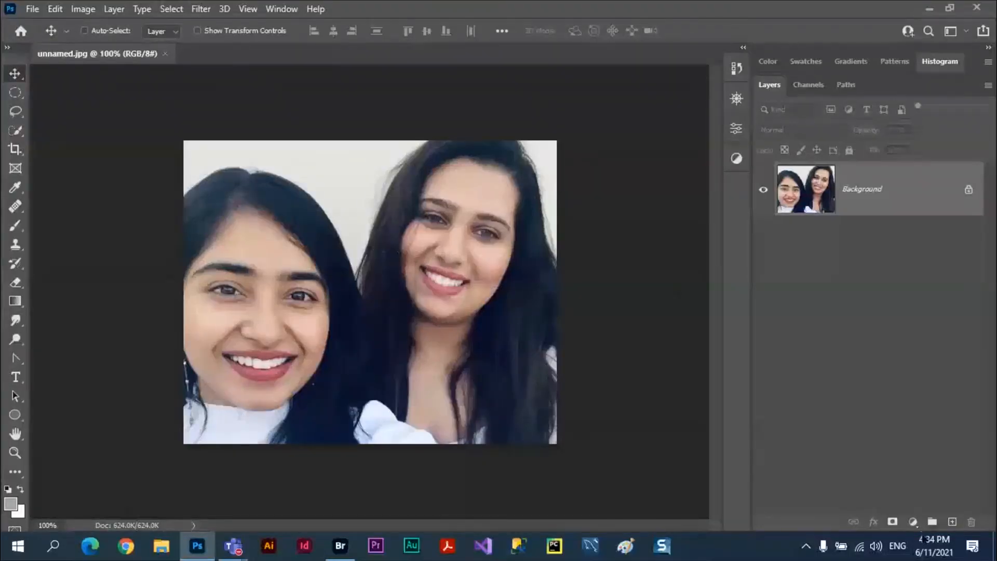
# Step: Add a Levels adjustment layer to the portrait with input highlights at 229 and input shadows at 21
pyautogui.click(915, 527)
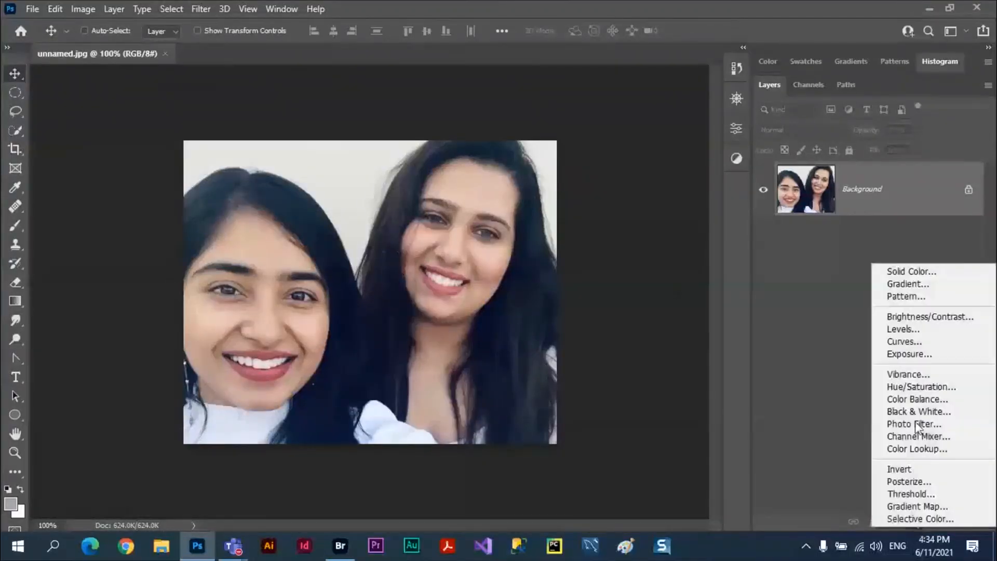
pyautogui.click(911, 329)
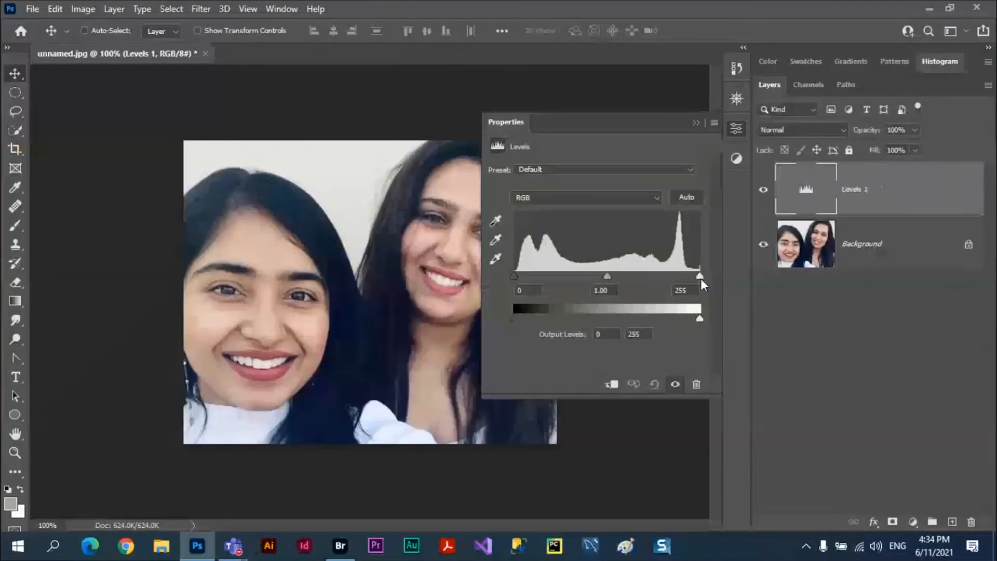
pyautogui.moveTo(700, 277); pyautogui.dragTo(681, 276)
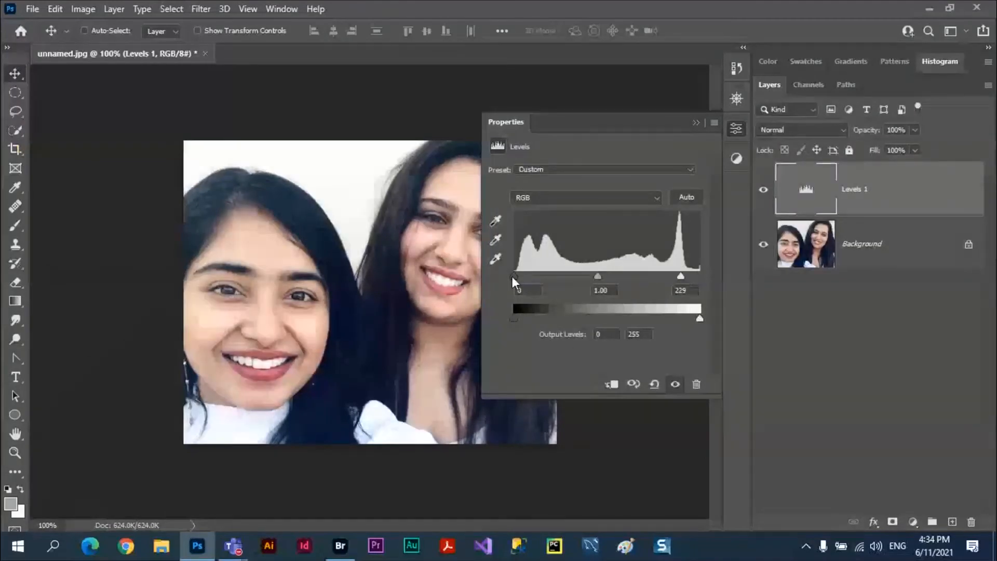
pyautogui.moveTo(512, 277); pyautogui.dragTo(529, 276)
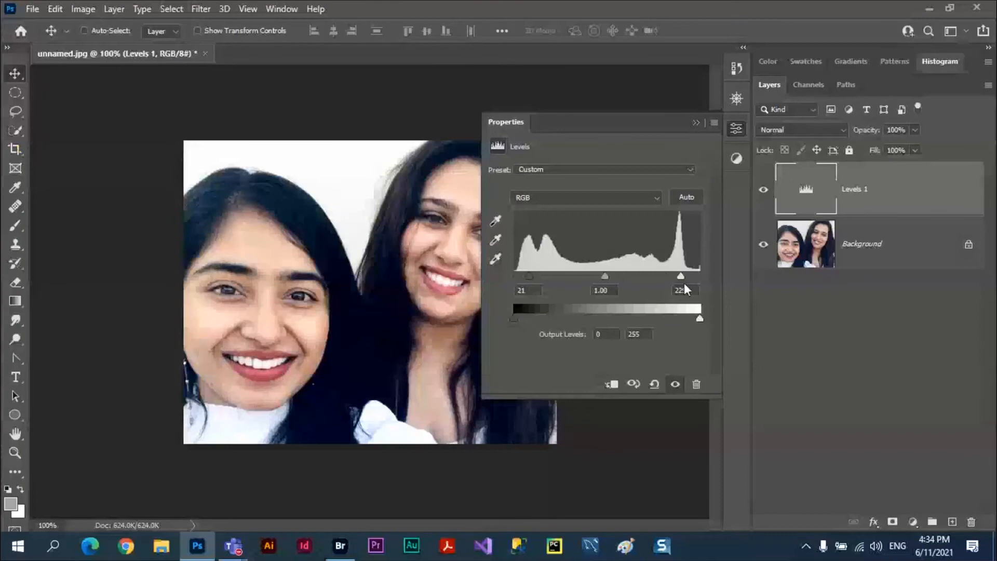
# Step: Strengthen the portrait's contrast by setting the Levels input highlights to 212 and the input shadows to 29
pyautogui.moveTo(681, 276); pyautogui.dragTo(675, 277)
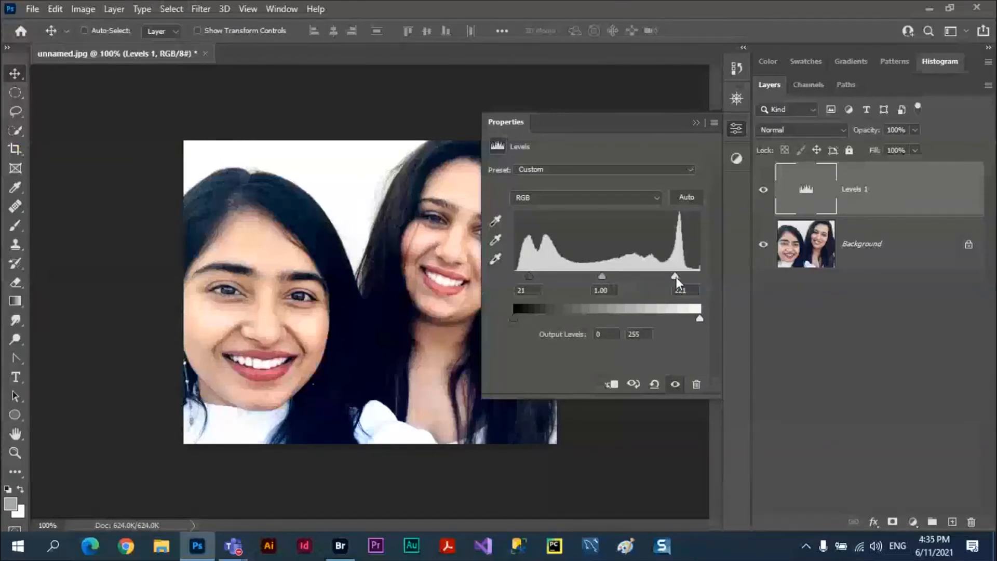
pyautogui.moveTo(675, 277)
pyautogui.mouseDown()
pyautogui.moveTo(701, 281)
pyautogui.moveTo(668, 279)
pyautogui.mouseUp()
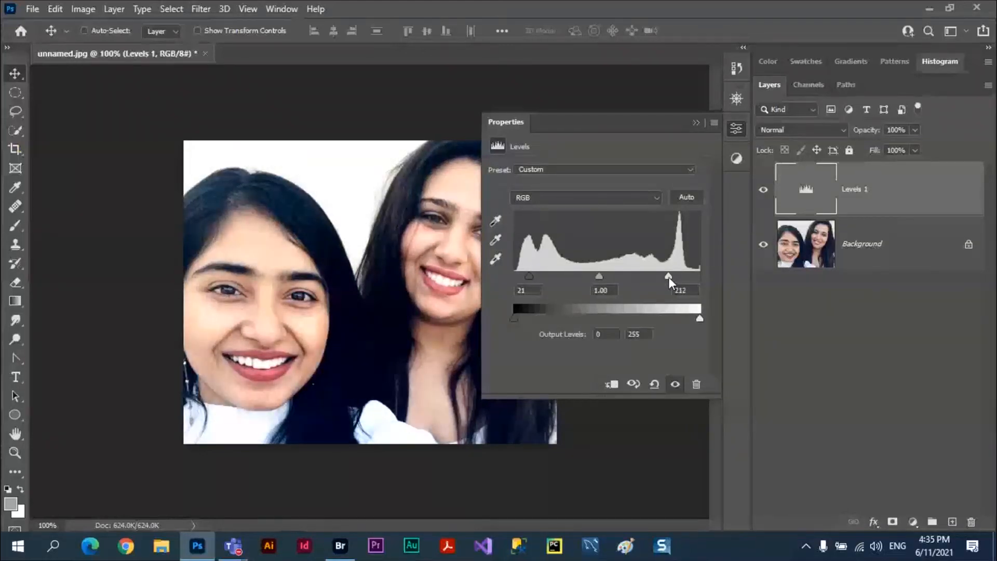
pyautogui.moveTo(529, 276)
pyautogui.mouseDown()
pyautogui.moveTo(513, 276)
pyautogui.moveTo(544, 277)
pyautogui.mouseUp()
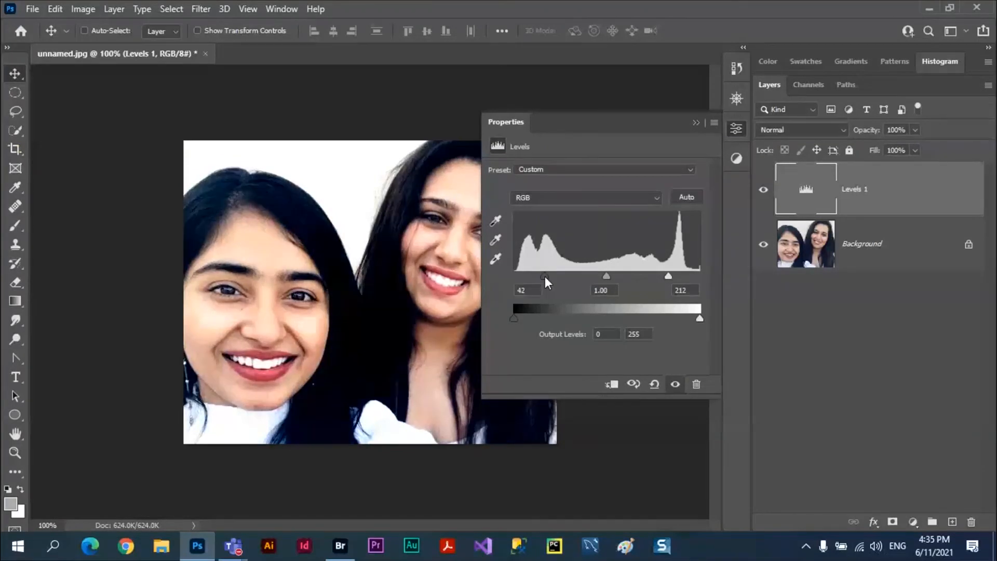
pyautogui.hotkey('ctrl', 'z')
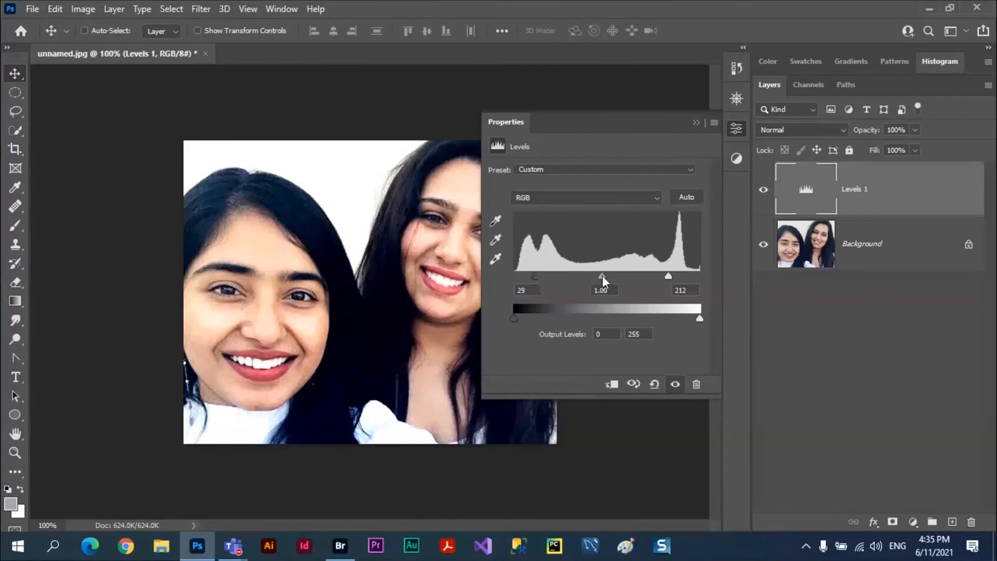
# Step: Set the midtone input level to 0.89 and compare the portrait with the Levels layer hidden and shown
pyautogui.moveTo(602, 275); pyautogui.dragTo(631, 276)
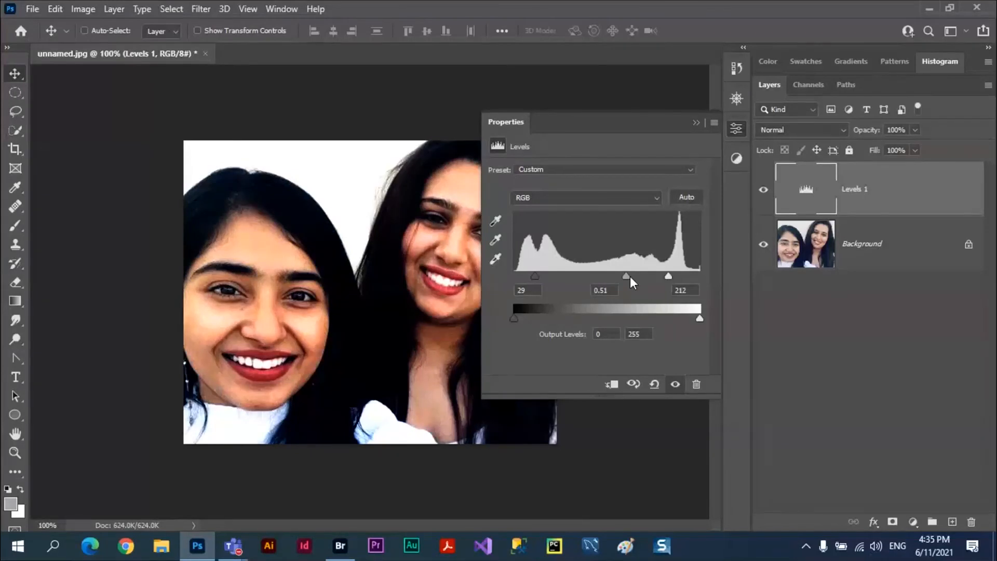
pyautogui.moveTo(631, 276); pyautogui.dragTo(611, 277)
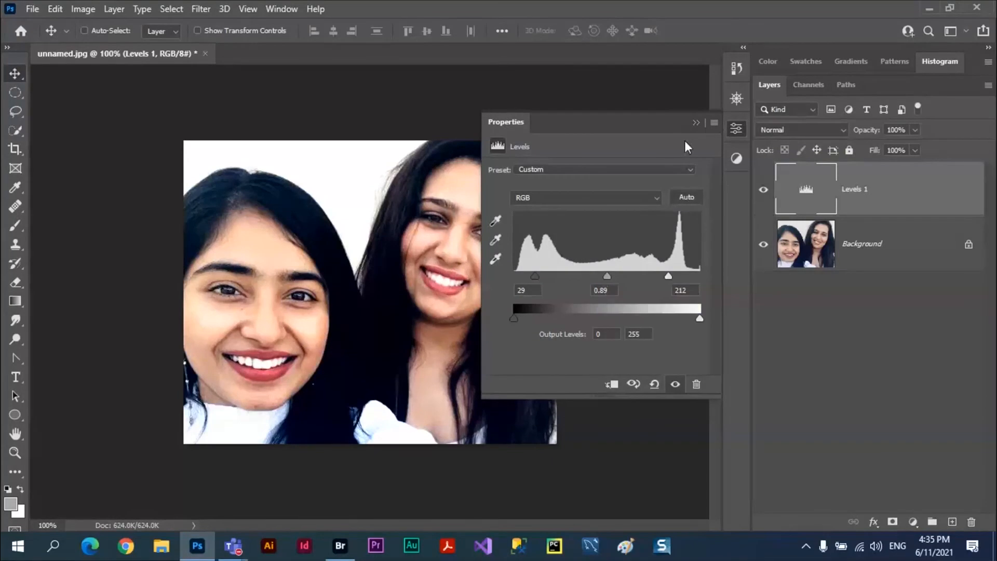
pyautogui.click(696, 123)
pyautogui.click(763, 189)
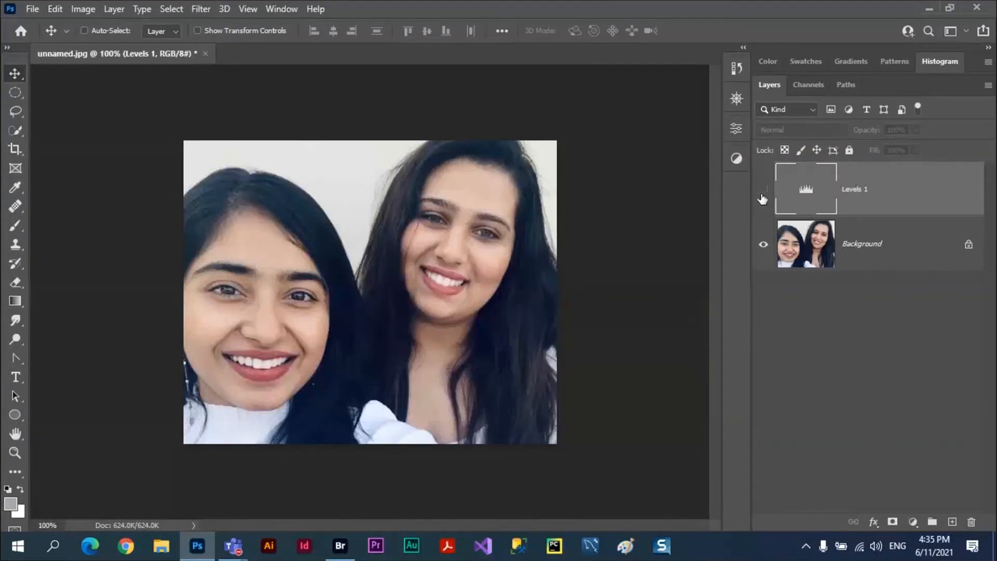
pyautogui.click(763, 192)
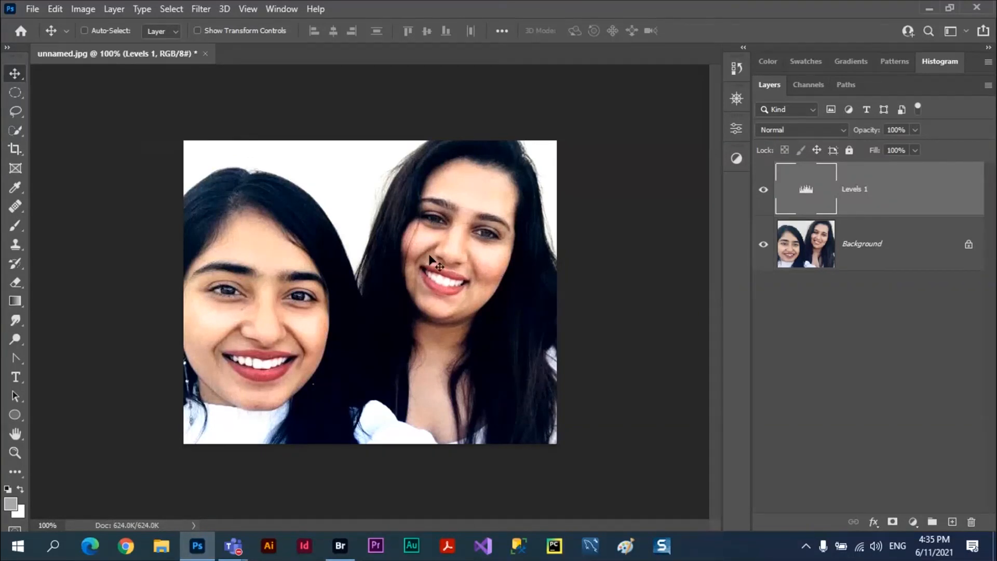
# Step: Close unnamed.jpg without saving and switch to the Microsoft Teams meeting window
pyautogui.click(205, 54)
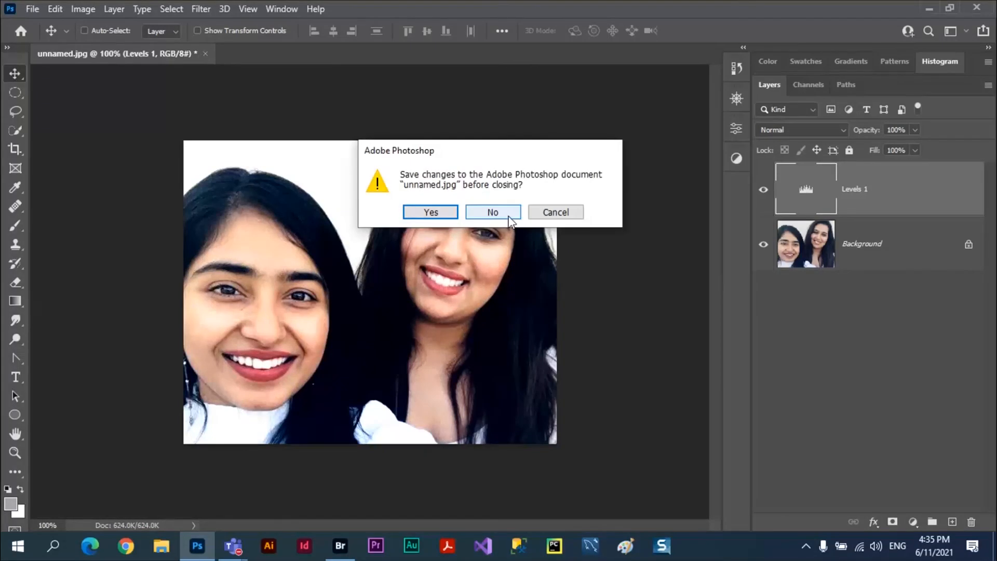
pyautogui.click(510, 221)
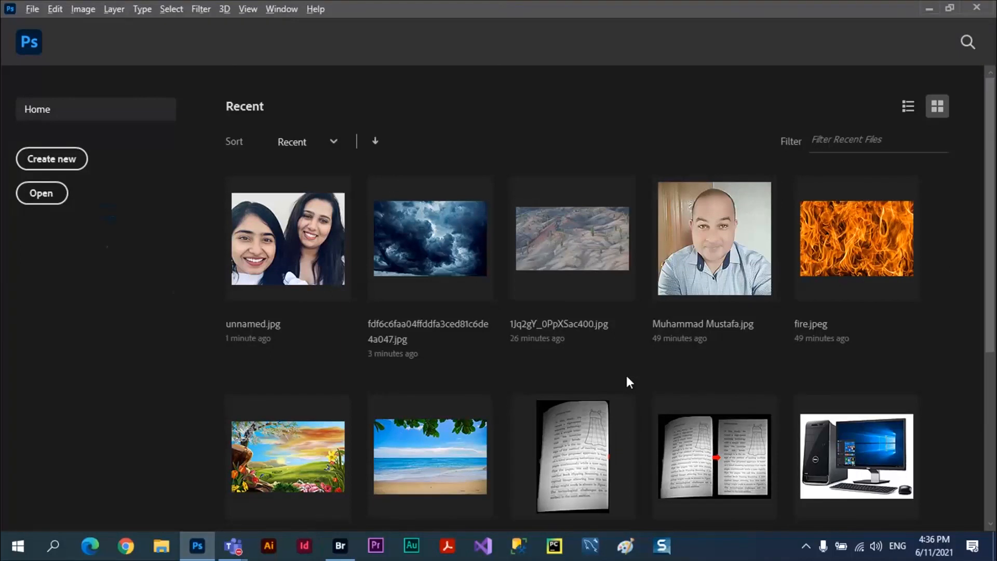
pyautogui.hotkey('alt', 'Tab')
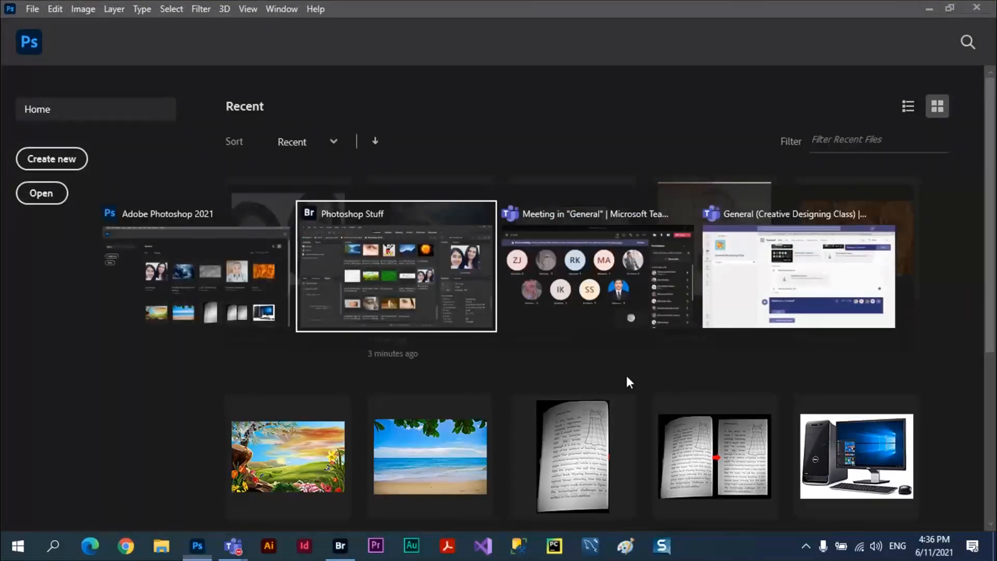
pyautogui.hotkey('alt', 'Tab')
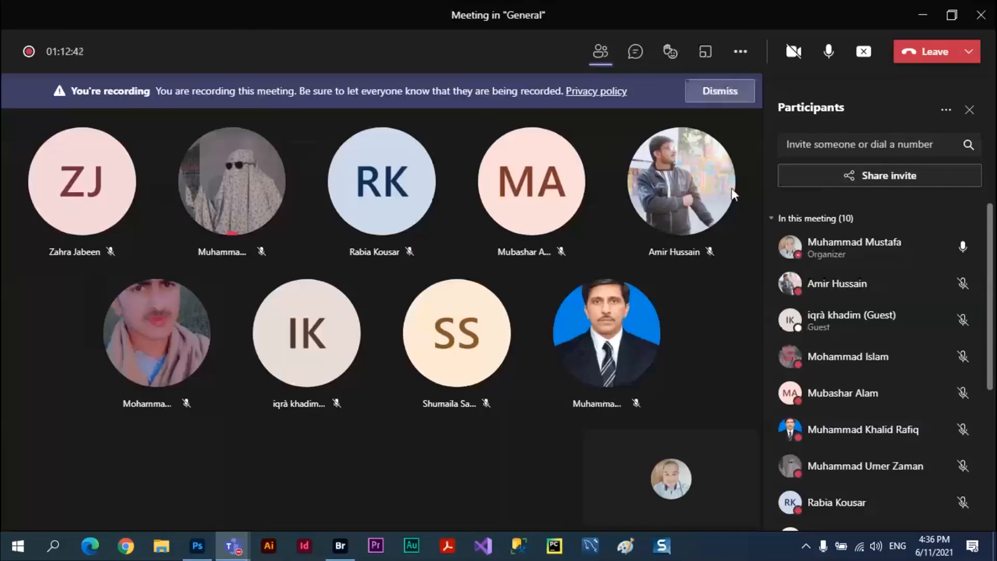